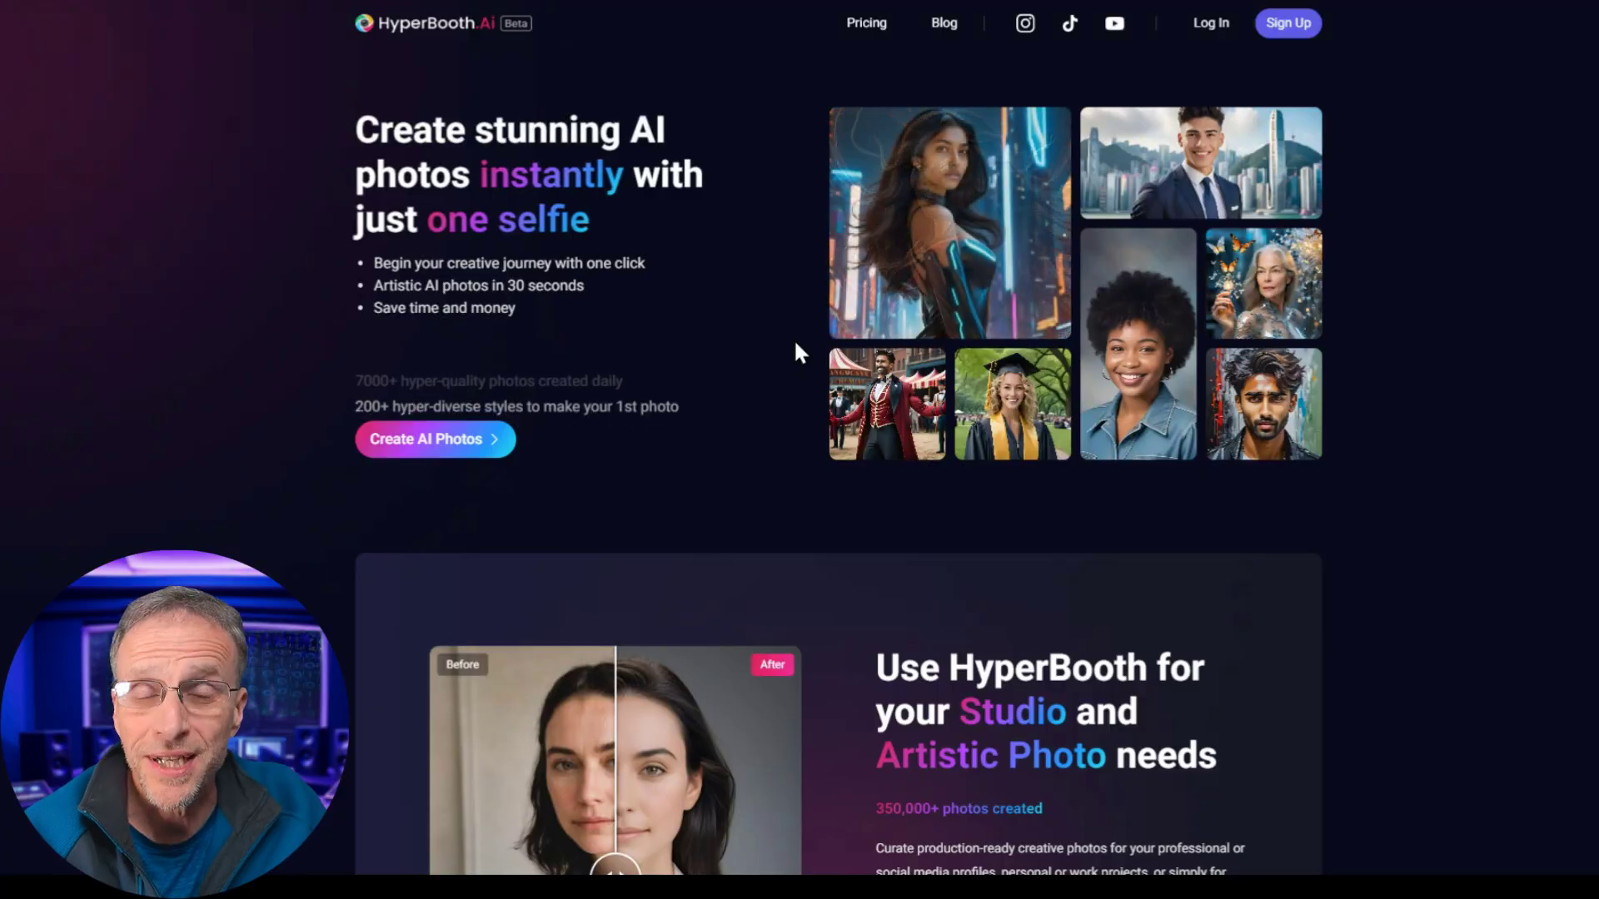
# - Scroll through the landing page's 200+ preset styles, generator comparison and FAQ sections
pyautogui.scroll(-2, 1416, 398)
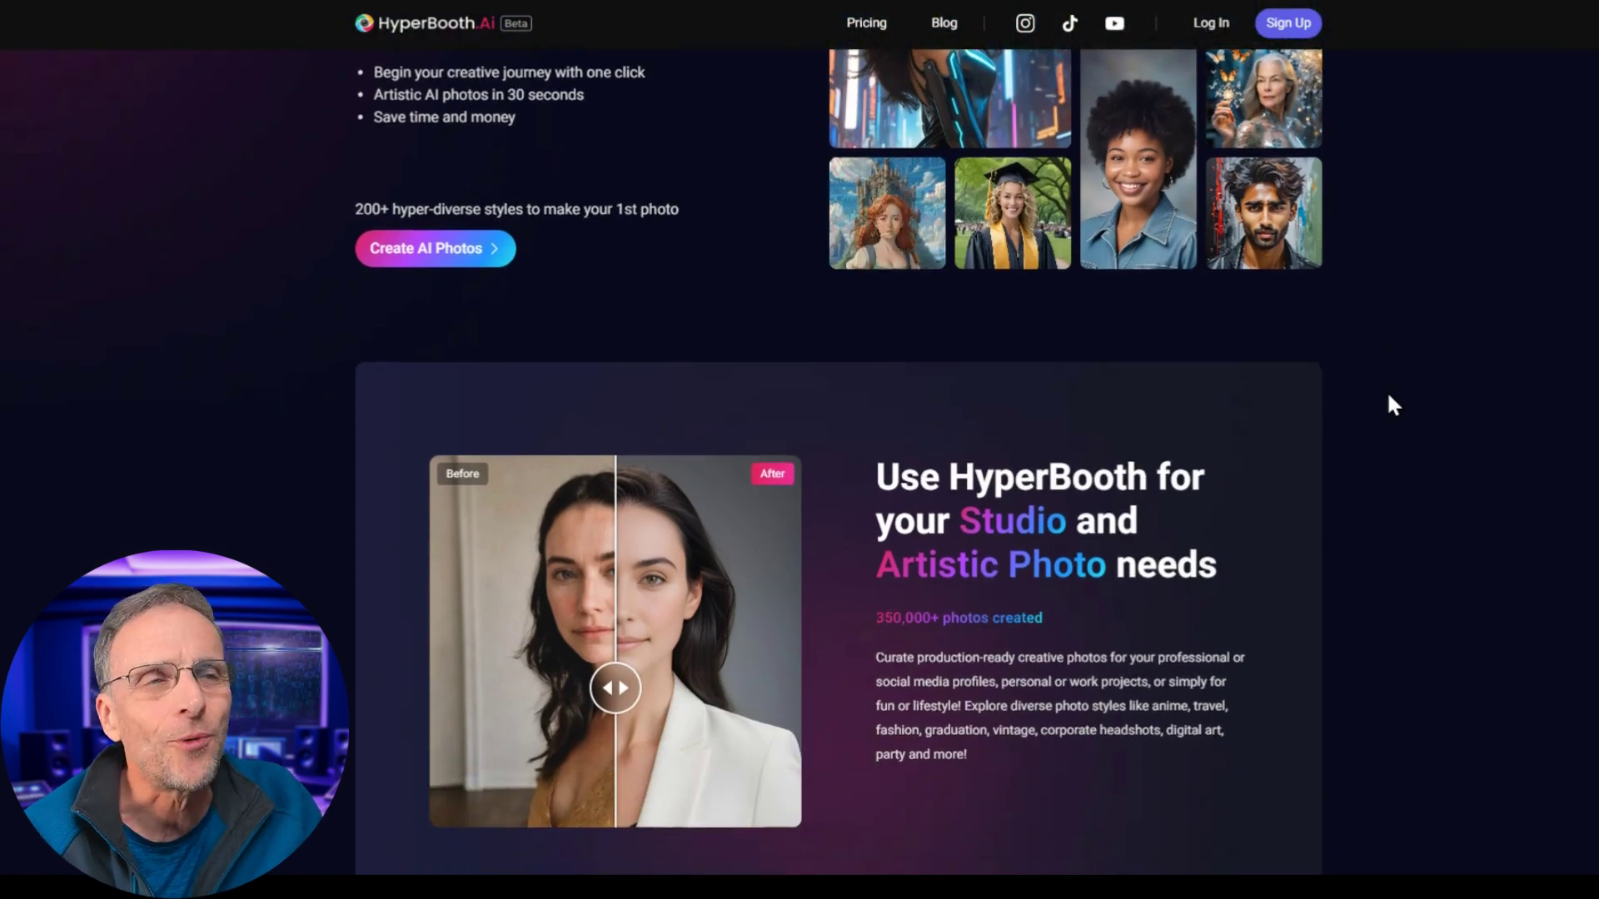
pyautogui.scroll(-2, 1387, 395)
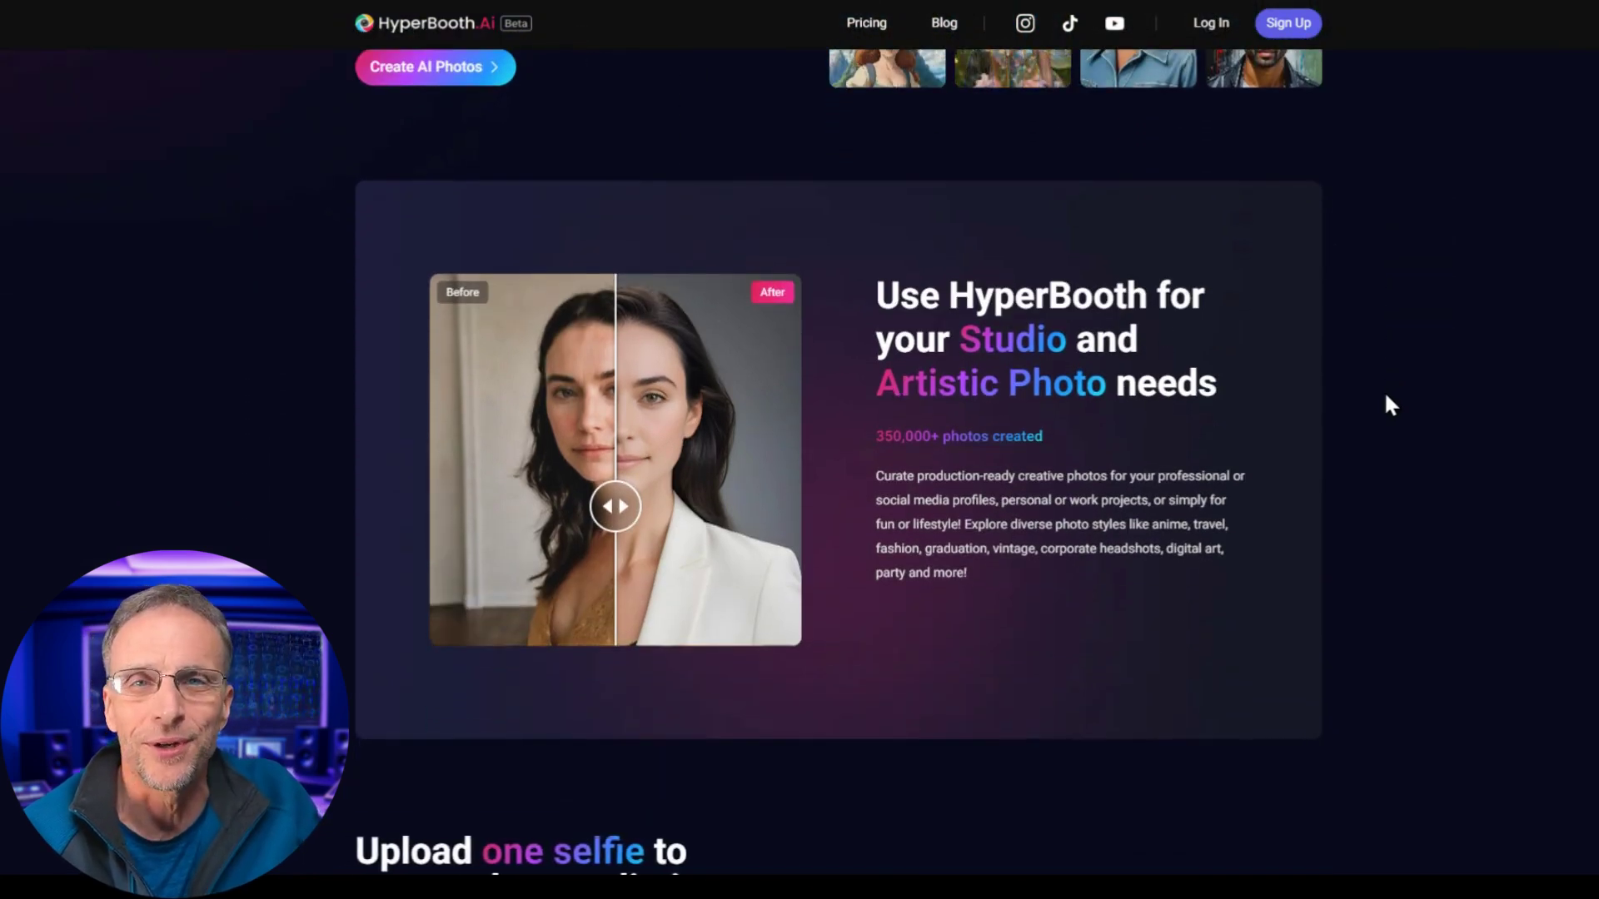
pyautogui.scroll(-5, 1386, 396)
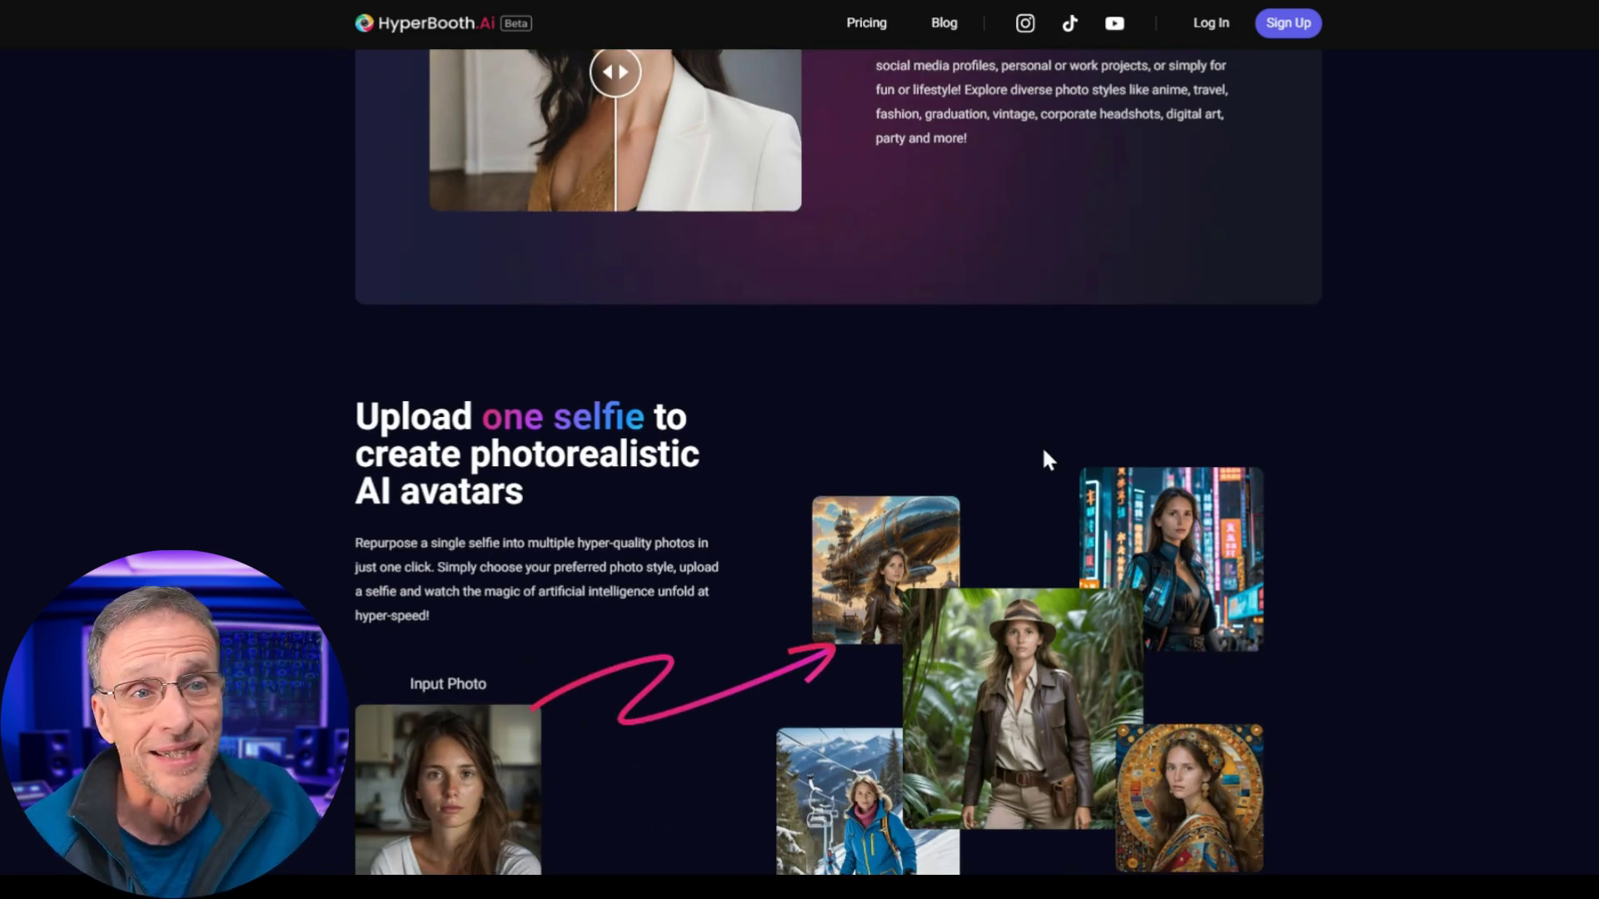
pyautogui.scroll(-7, 1044, 451)
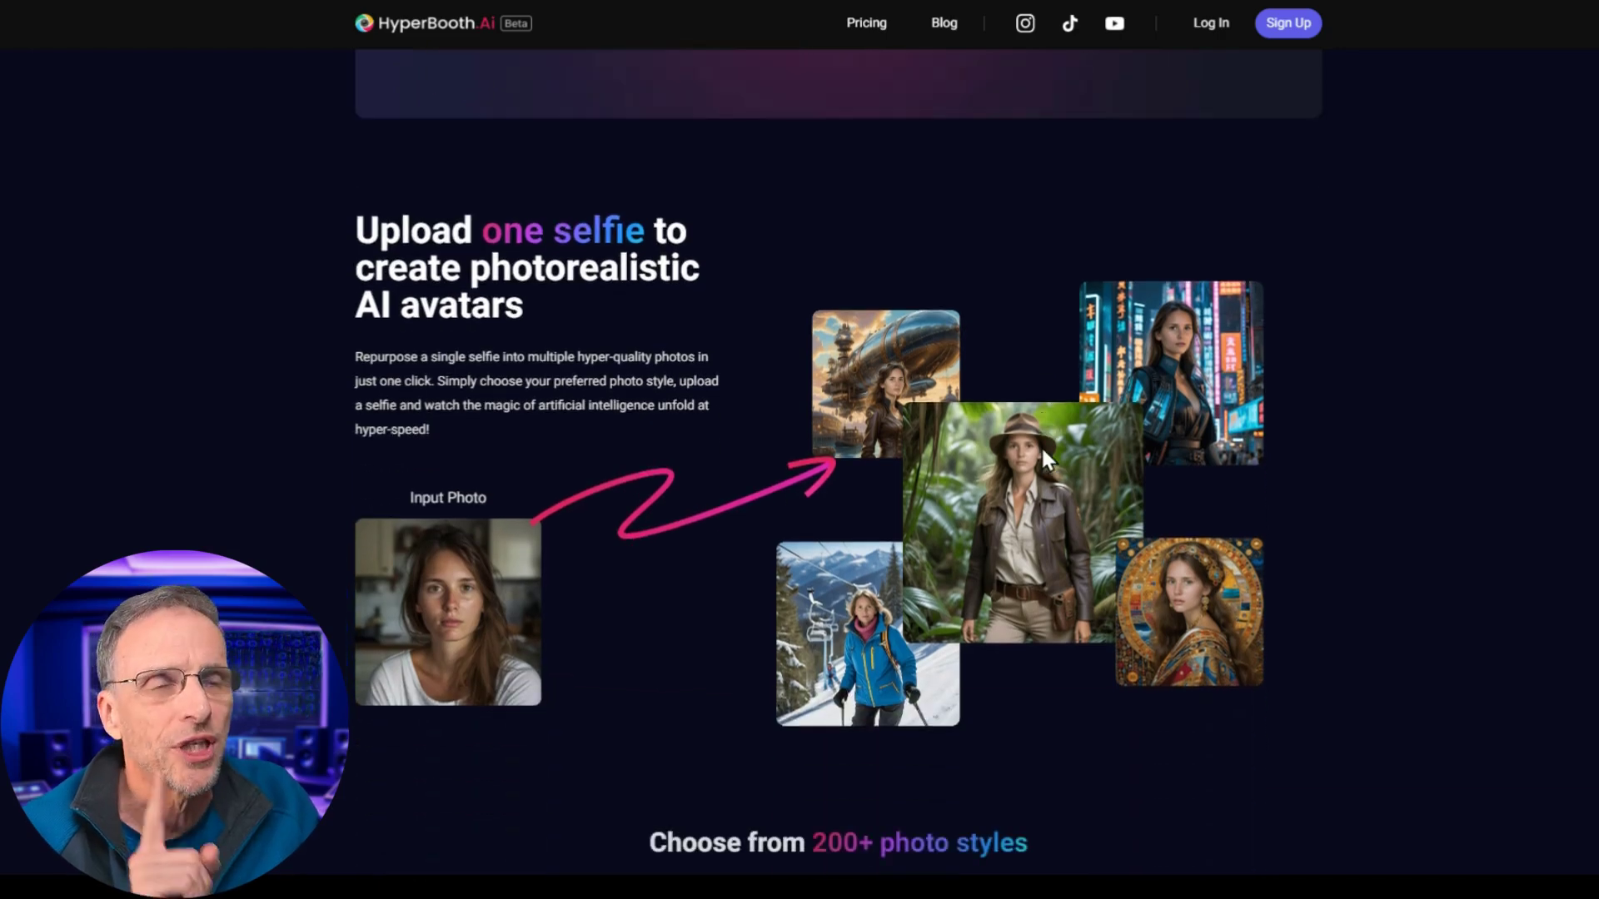
pyautogui.scroll(-2, 1042, 451)
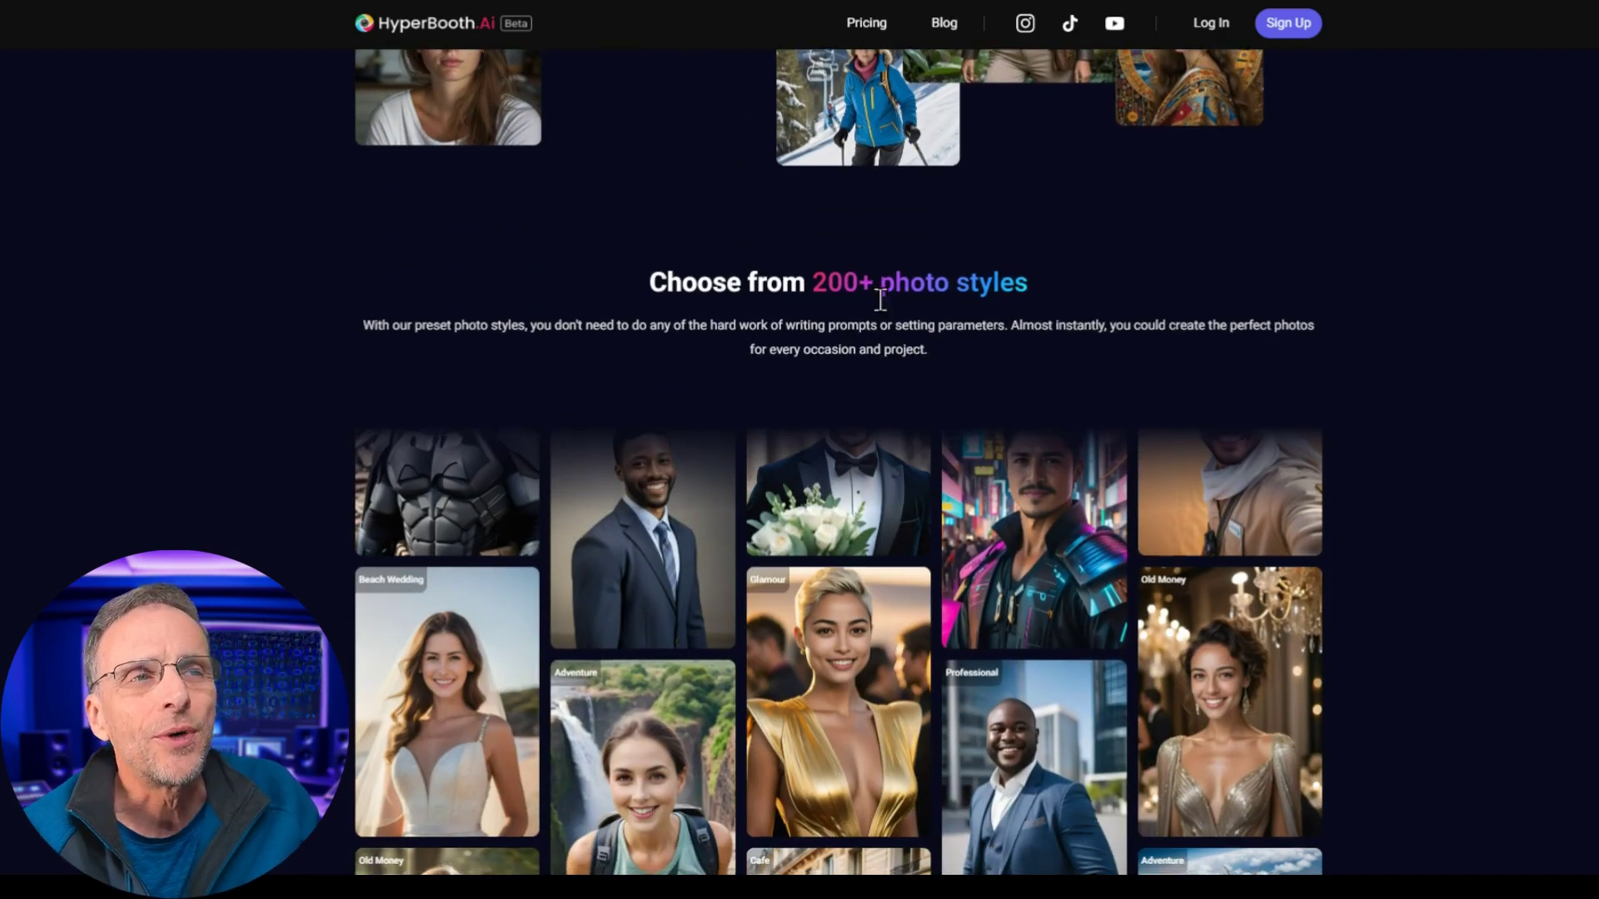
pyautogui.scroll(-5, 875, 316)
pyautogui.scroll(-6, 1478, 450)
pyautogui.scroll(-2, 1469, 451)
pyautogui.scroll(-2, 1441, 445)
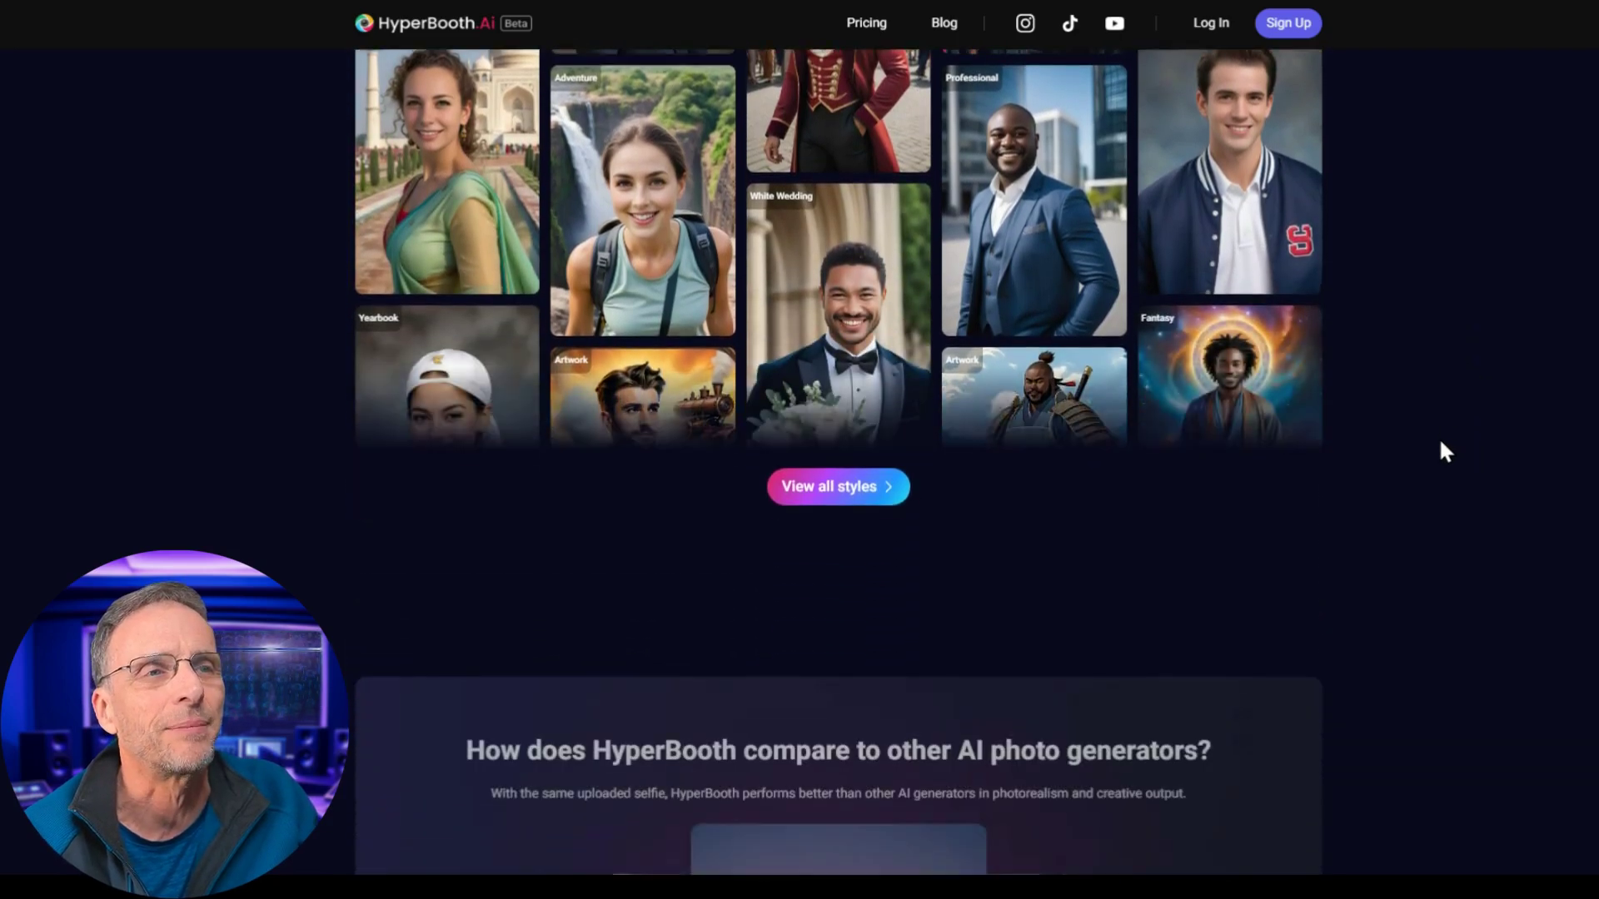
pyautogui.scroll(-1, 1445, 452)
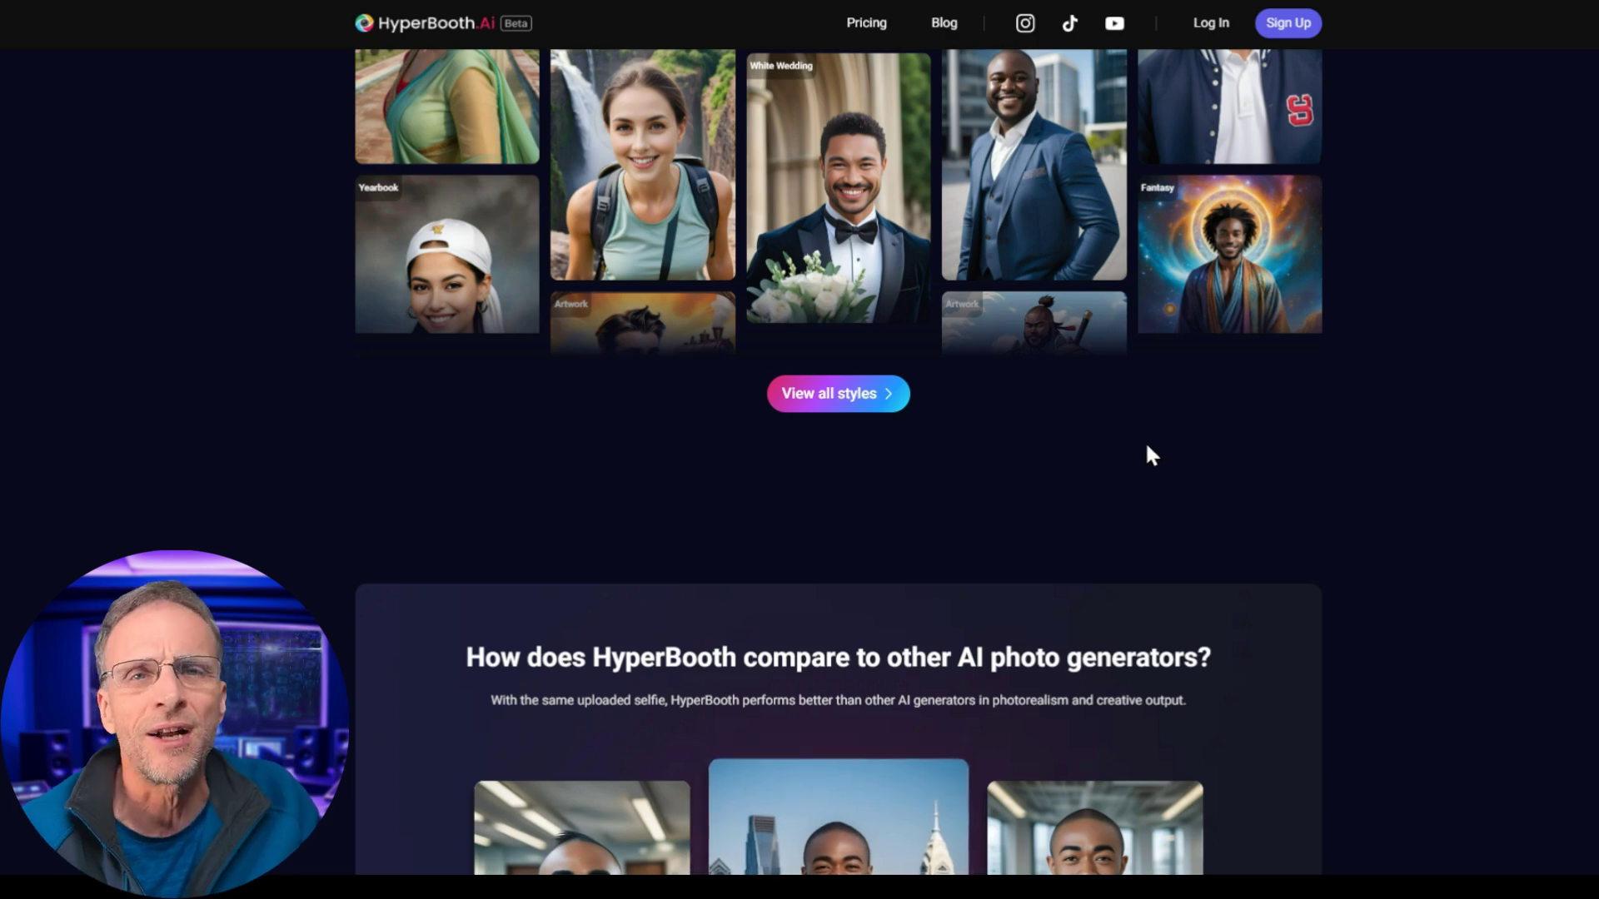
pyautogui.scroll(-5, 1121, 457)
pyautogui.scroll(-1, 1327, 430)
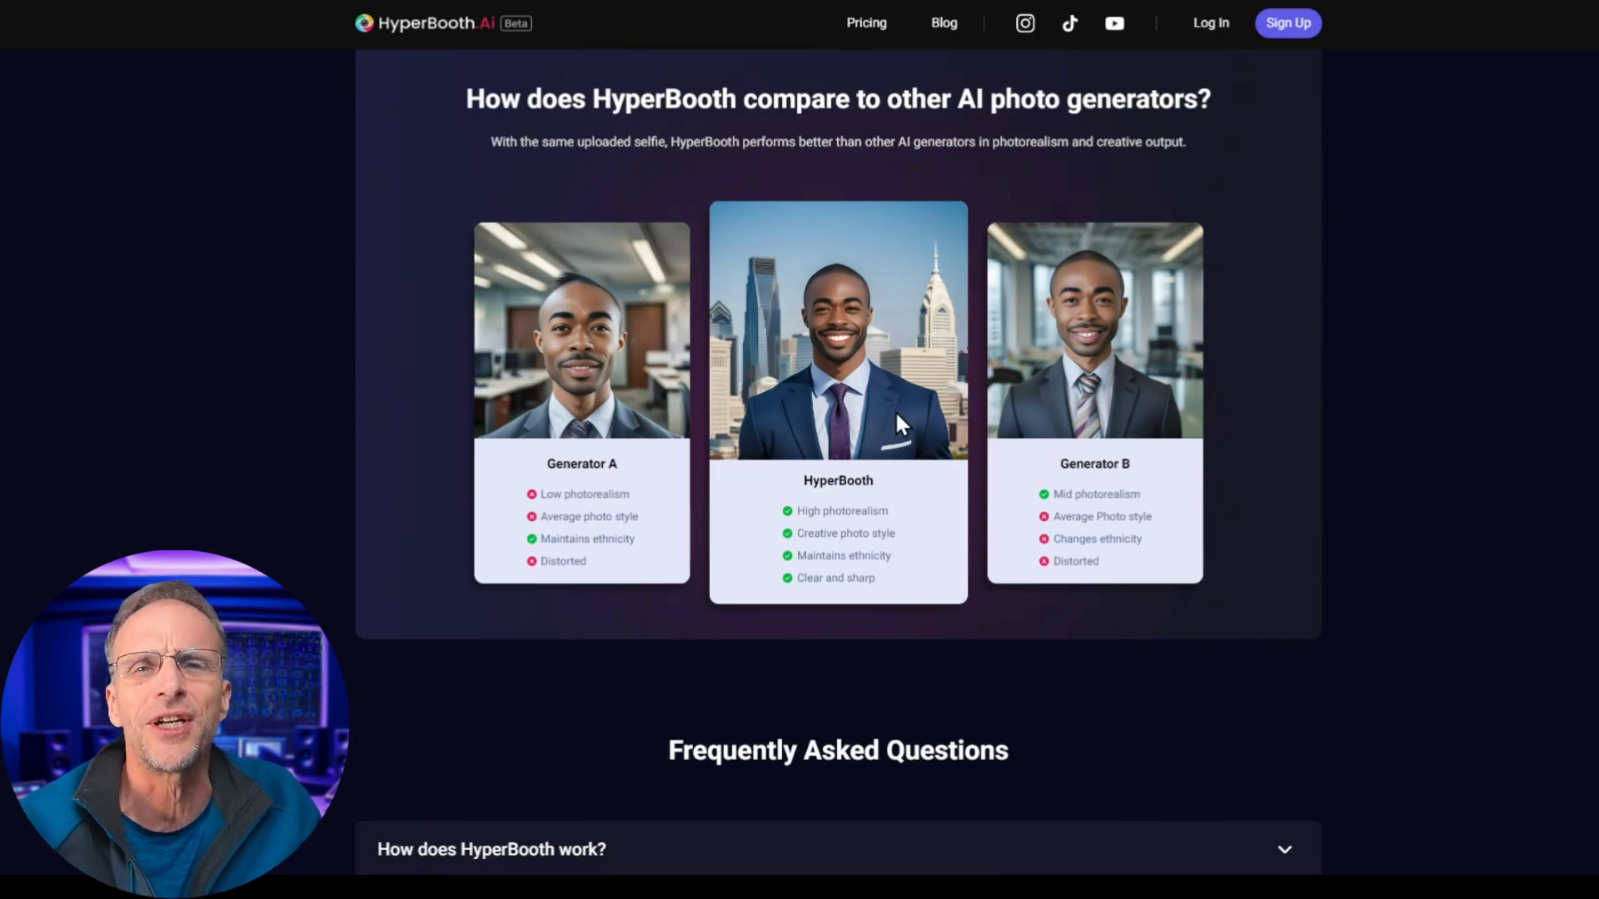
pyautogui.scroll(-5, 1147, 471)
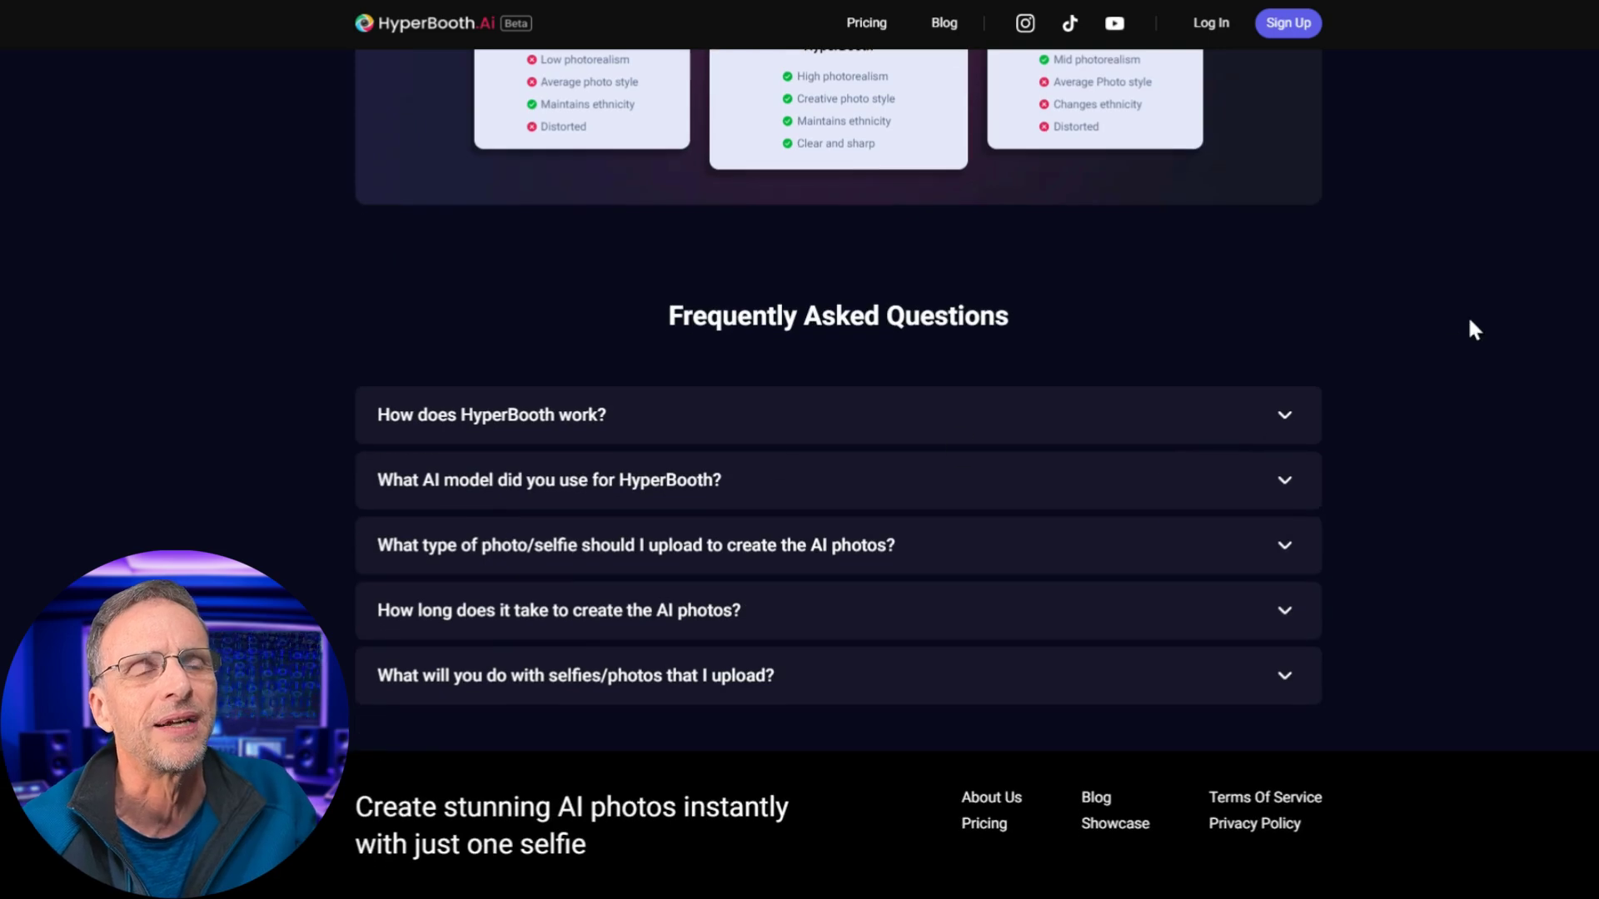
pyautogui.scroll(6, 1465, 316)
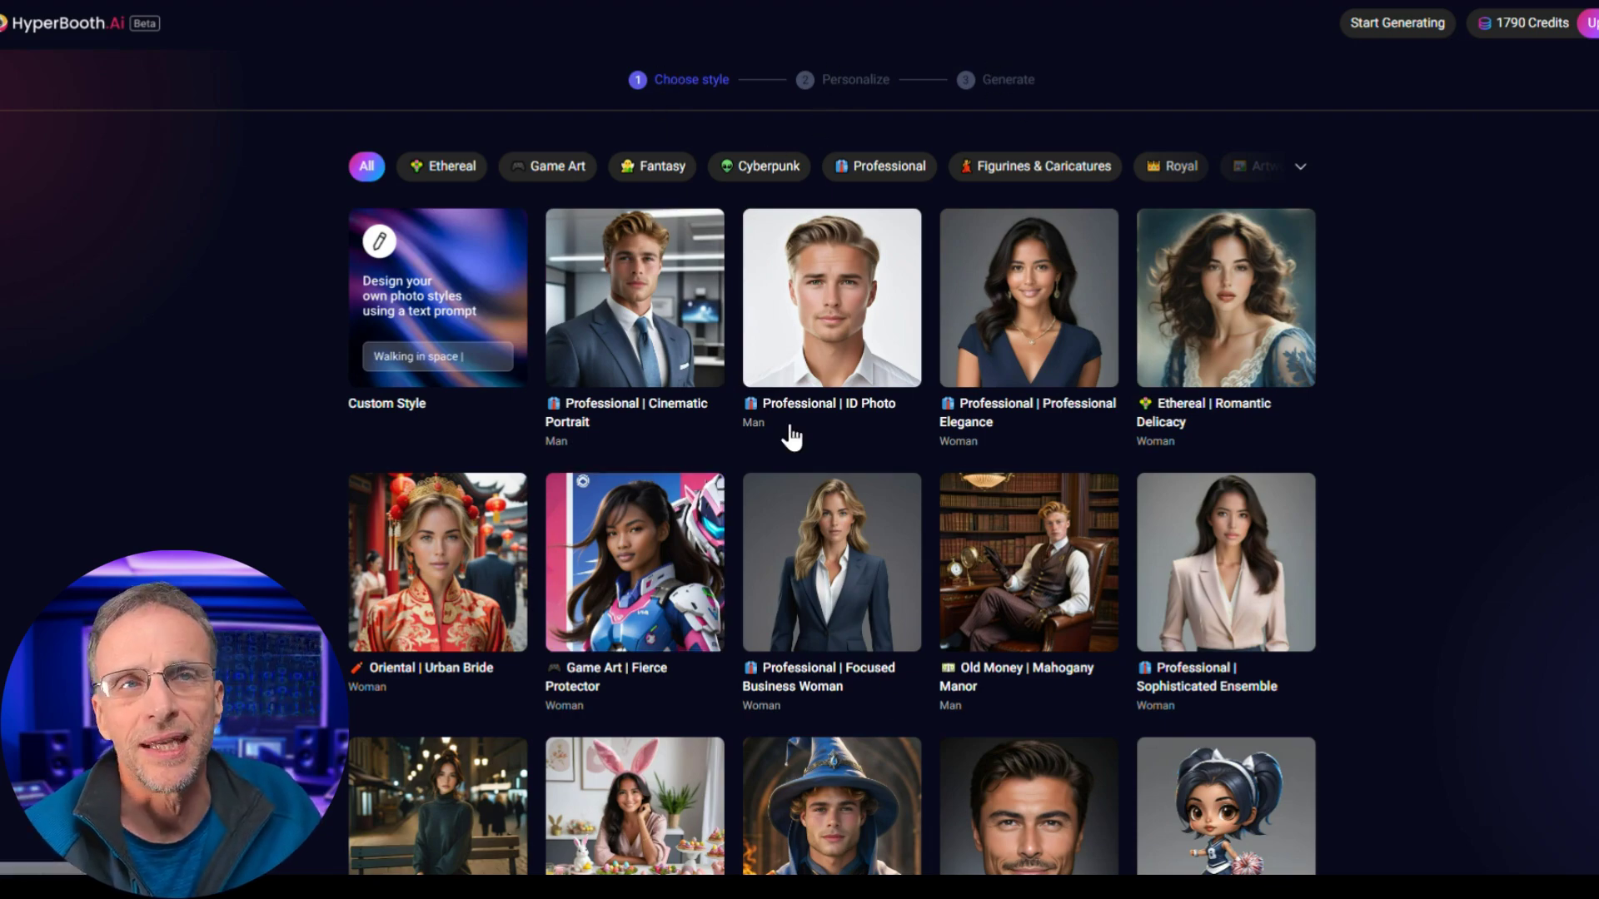
# - Browse the Game Art, Fantasy, Cyberpunk, Professional, Figurines, Royal, Artwork and Sketches style categories
pyautogui.scroll(-12, 750, 371)
pyautogui.scroll(-3, 750, 371)
pyautogui.scroll(15, 750, 391)
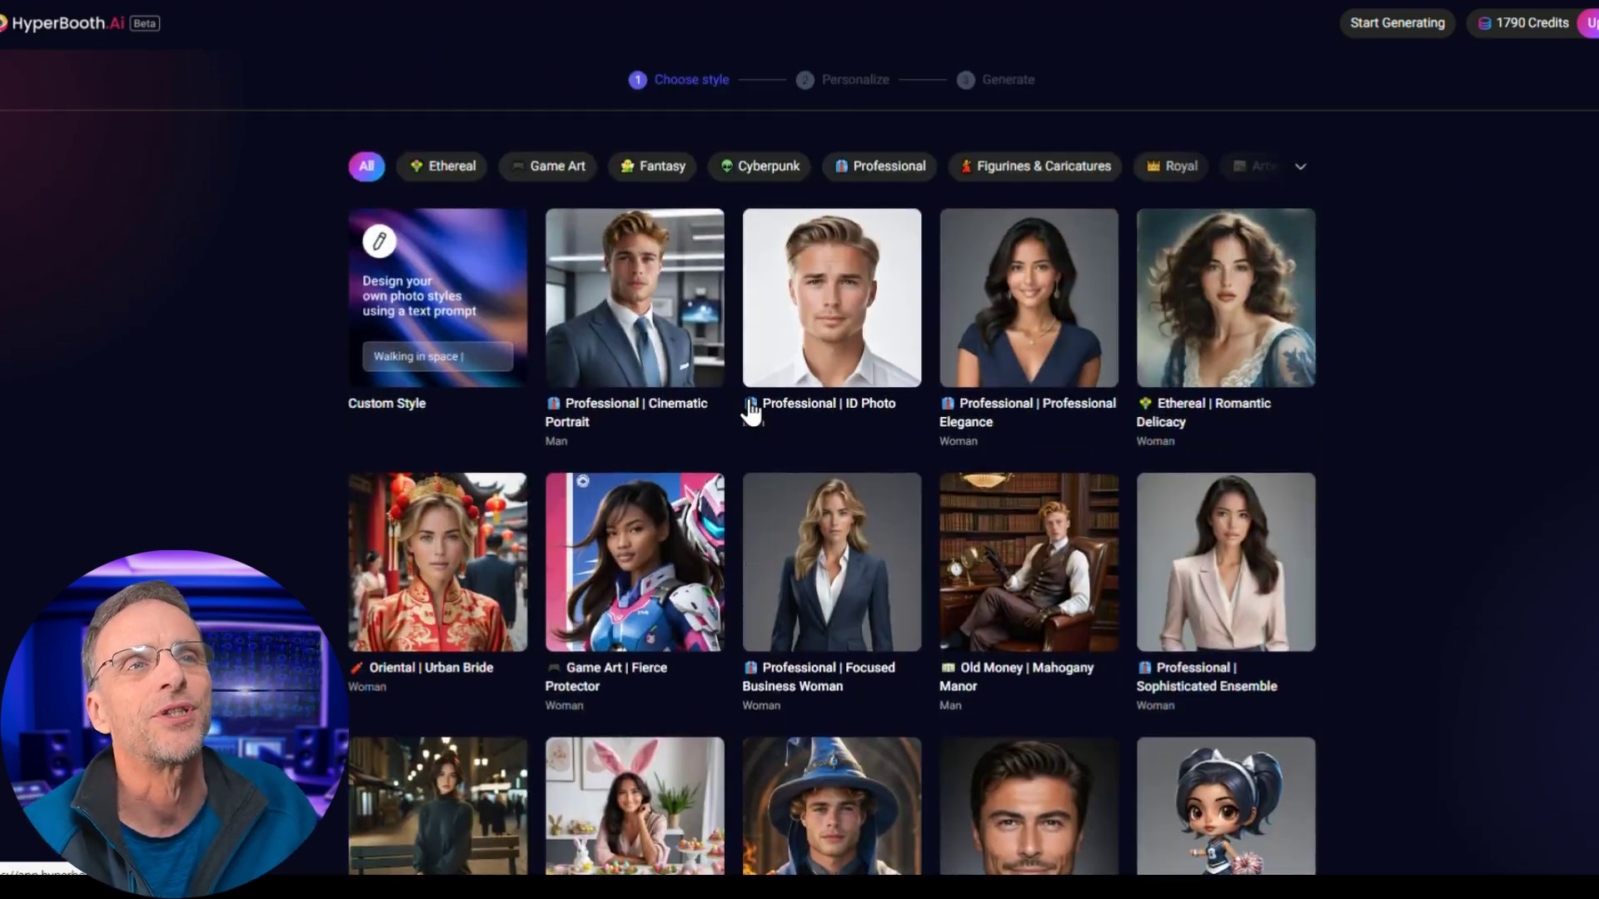
pyautogui.click(556, 173)
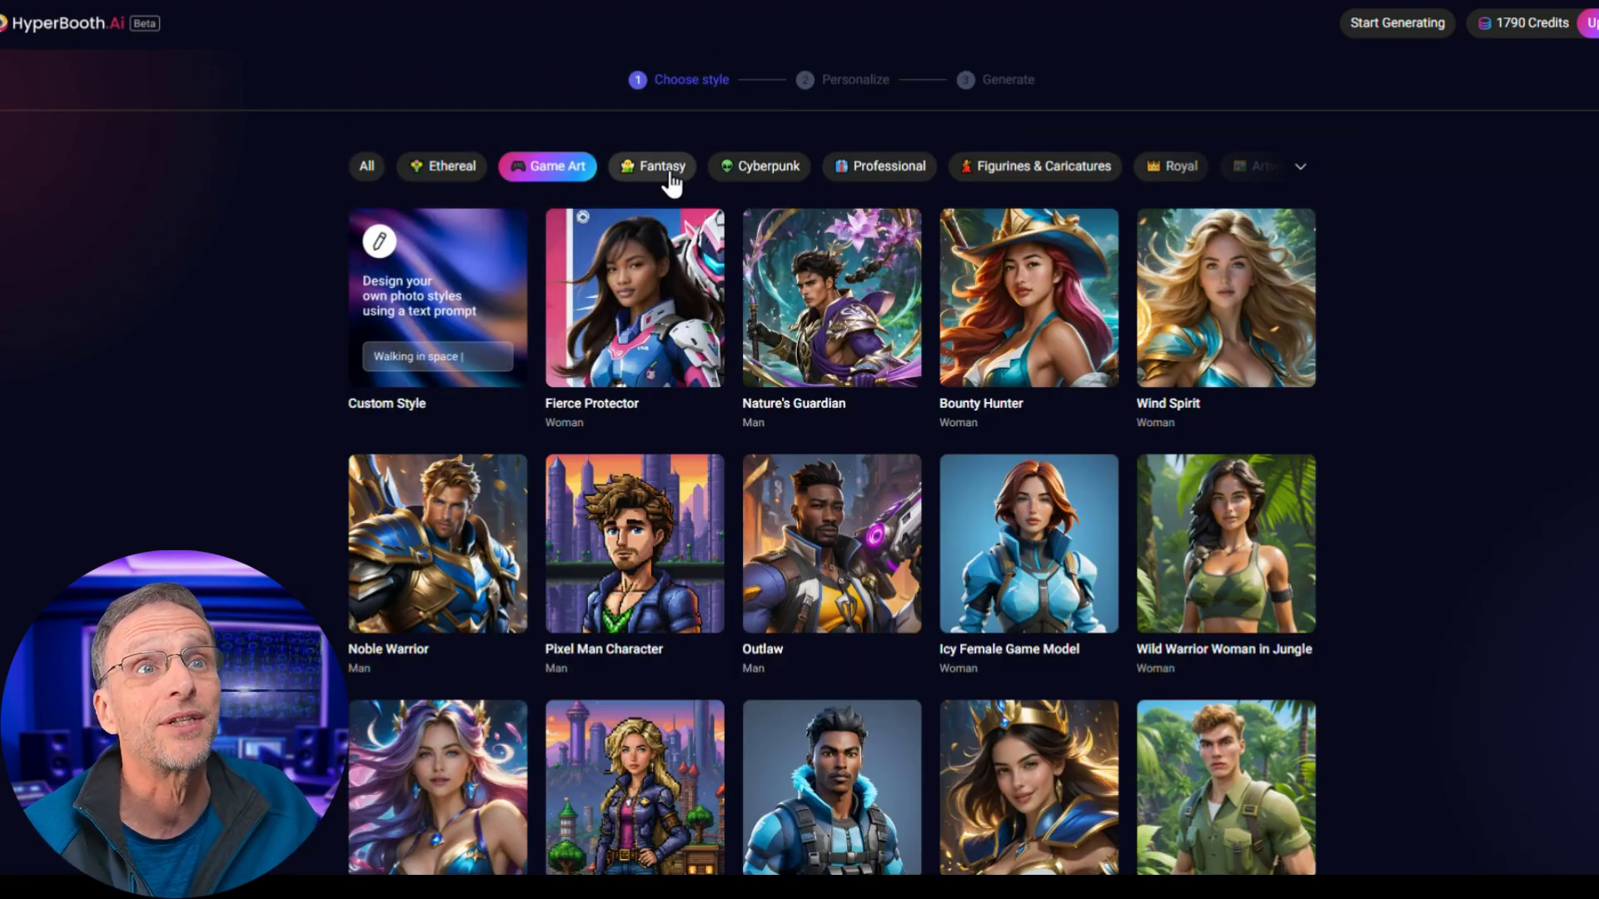
pyautogui.click(671, 182)
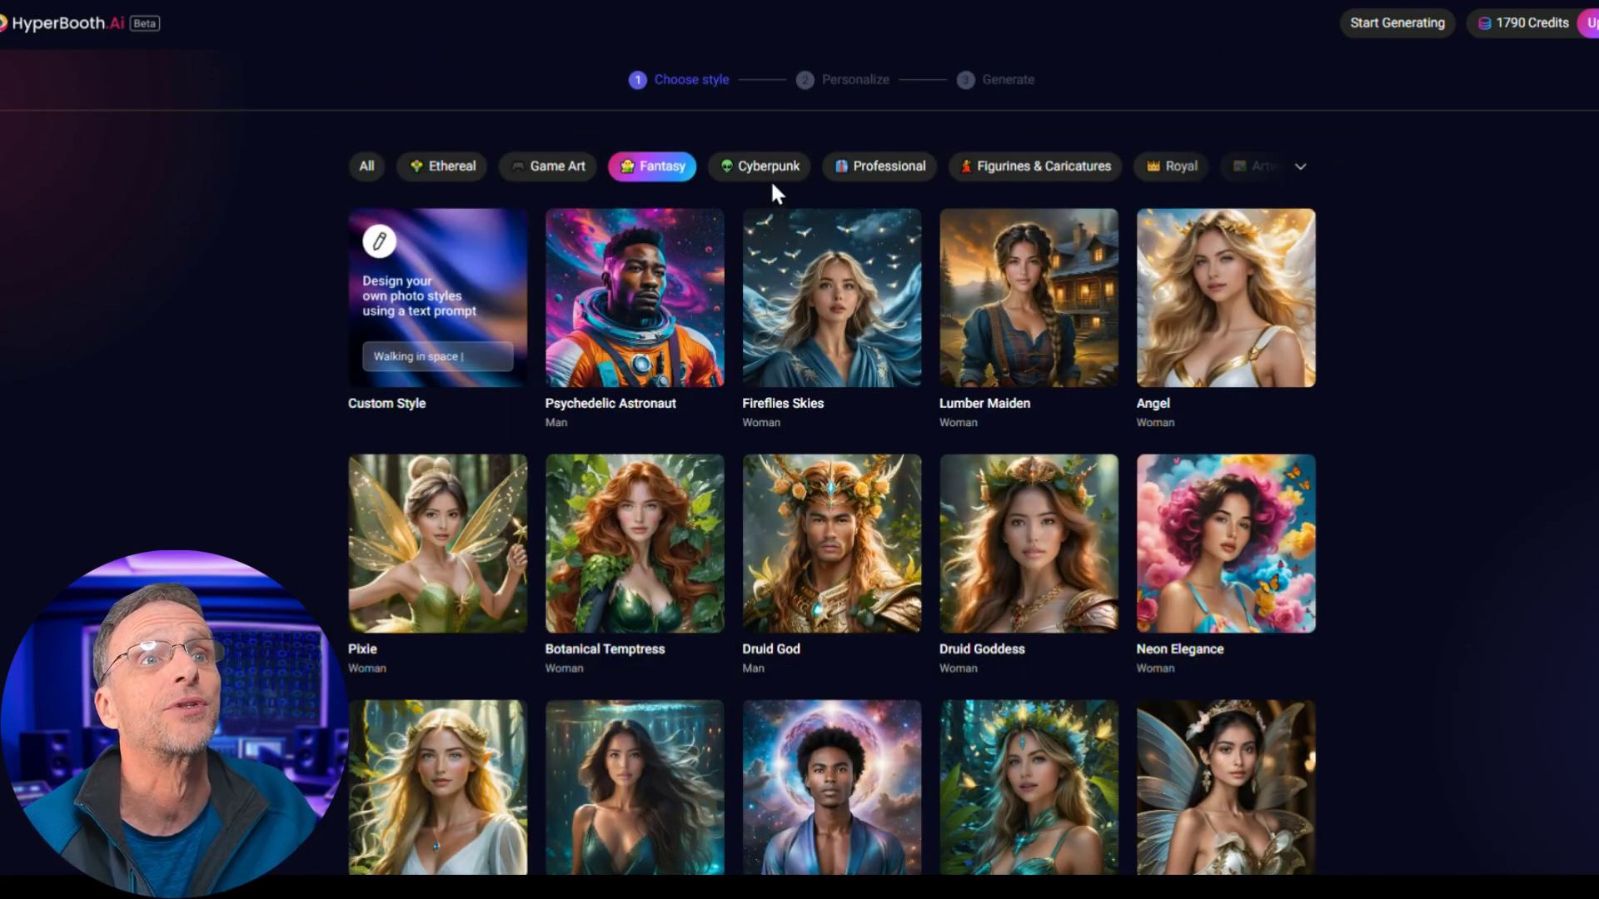
pyautogui.click(780, 177)
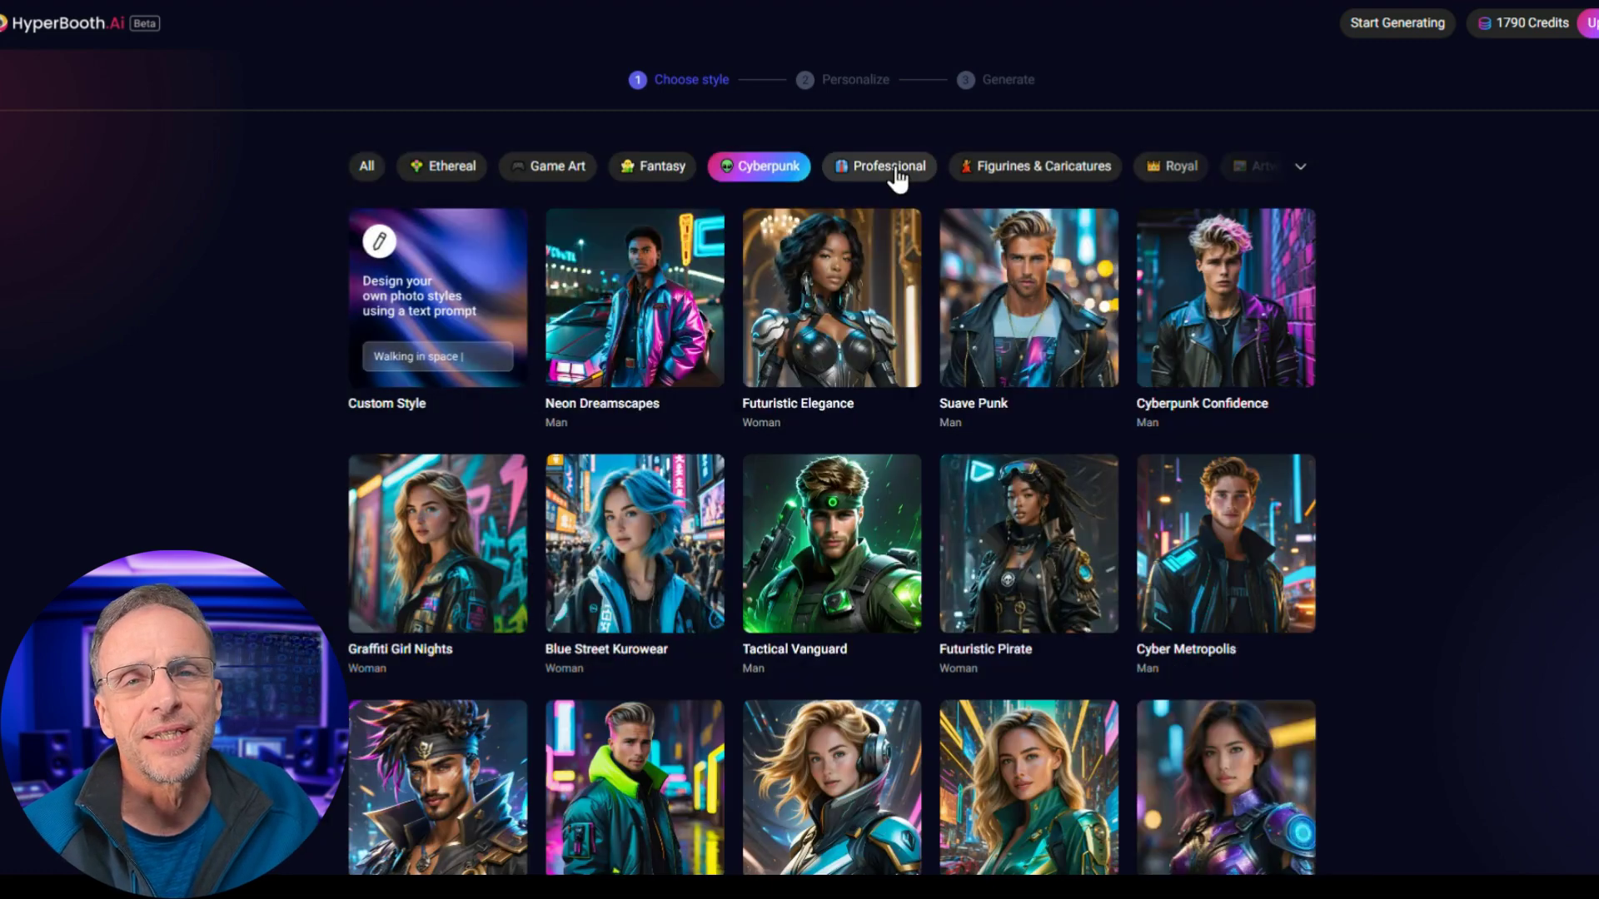
pyautogui.click(893, 166)
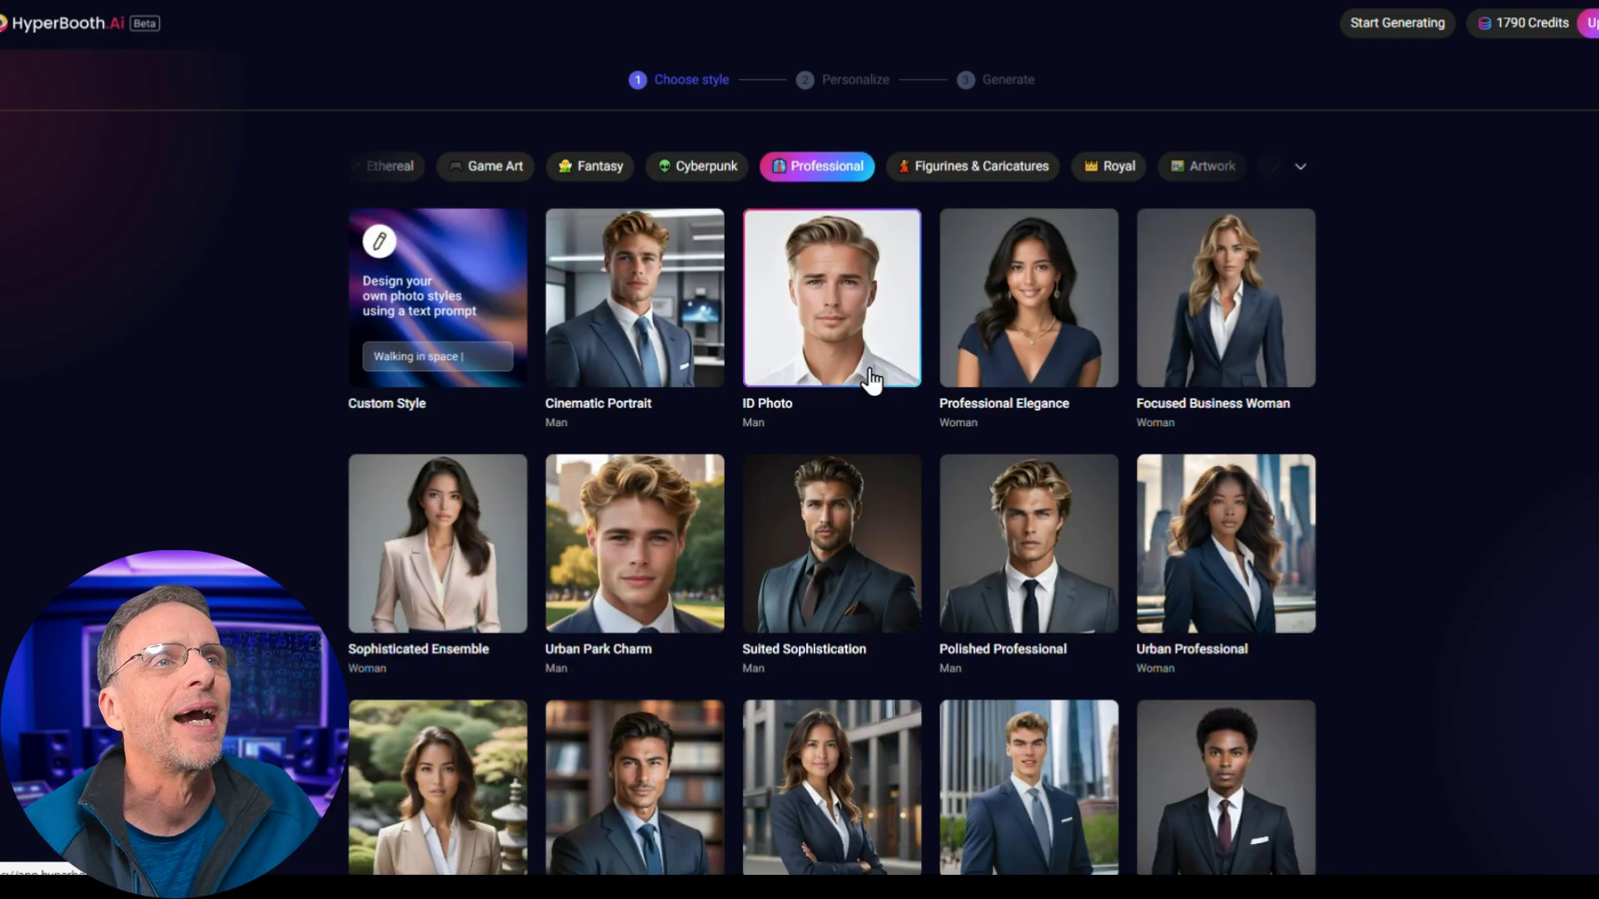
pyautogui.click(964, 172)
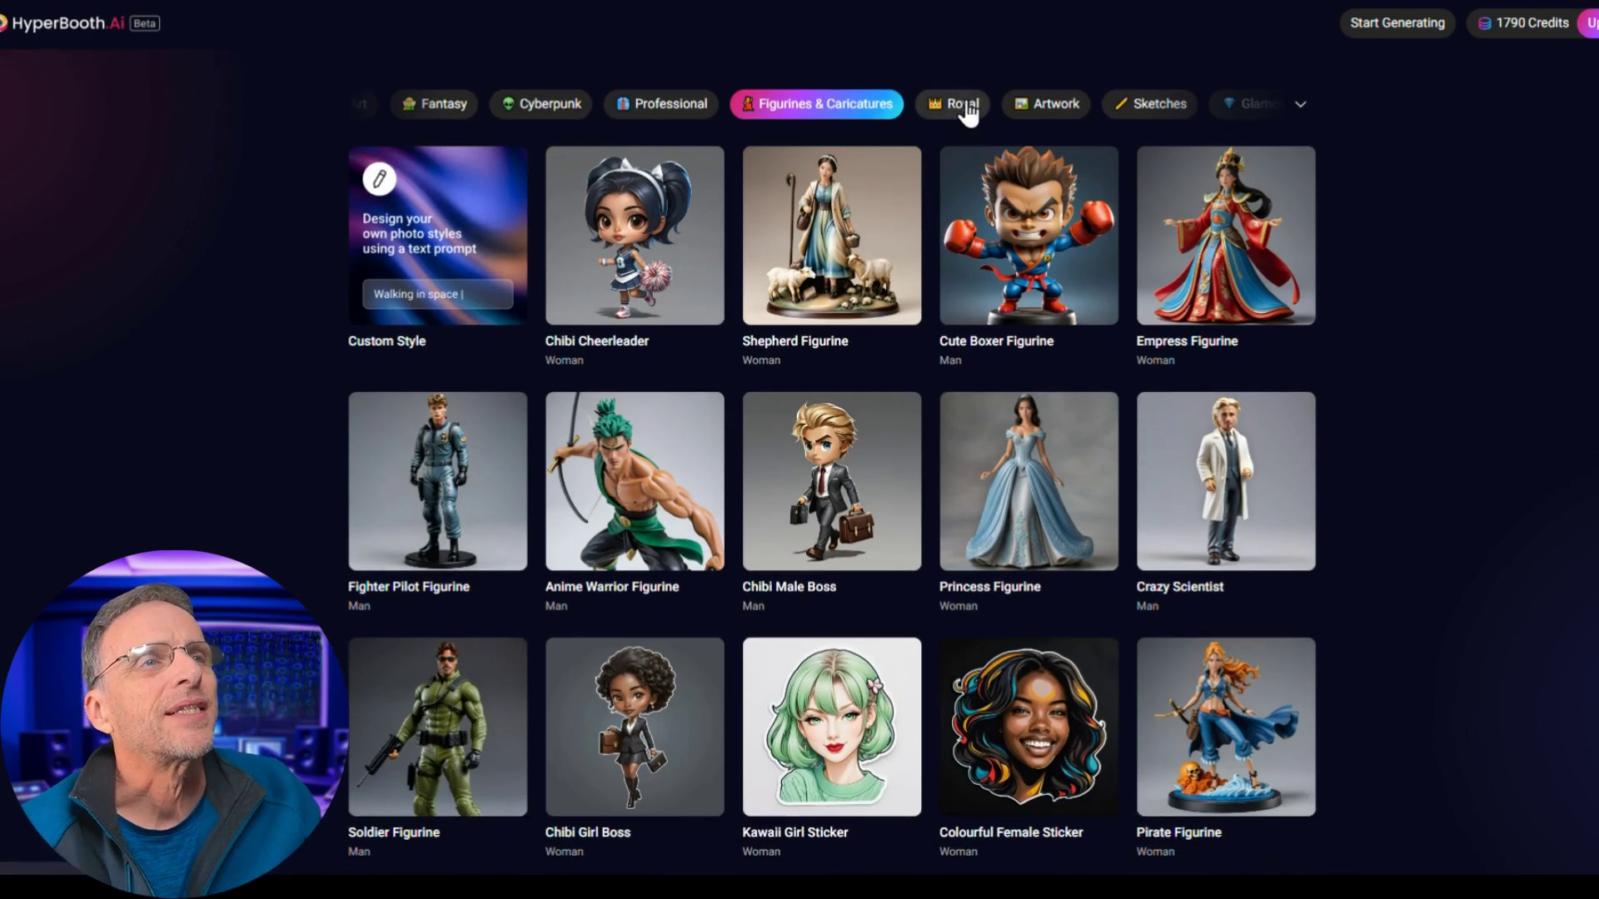
pyautogui.click(957, 166)
pyautogui.click(916, 169)
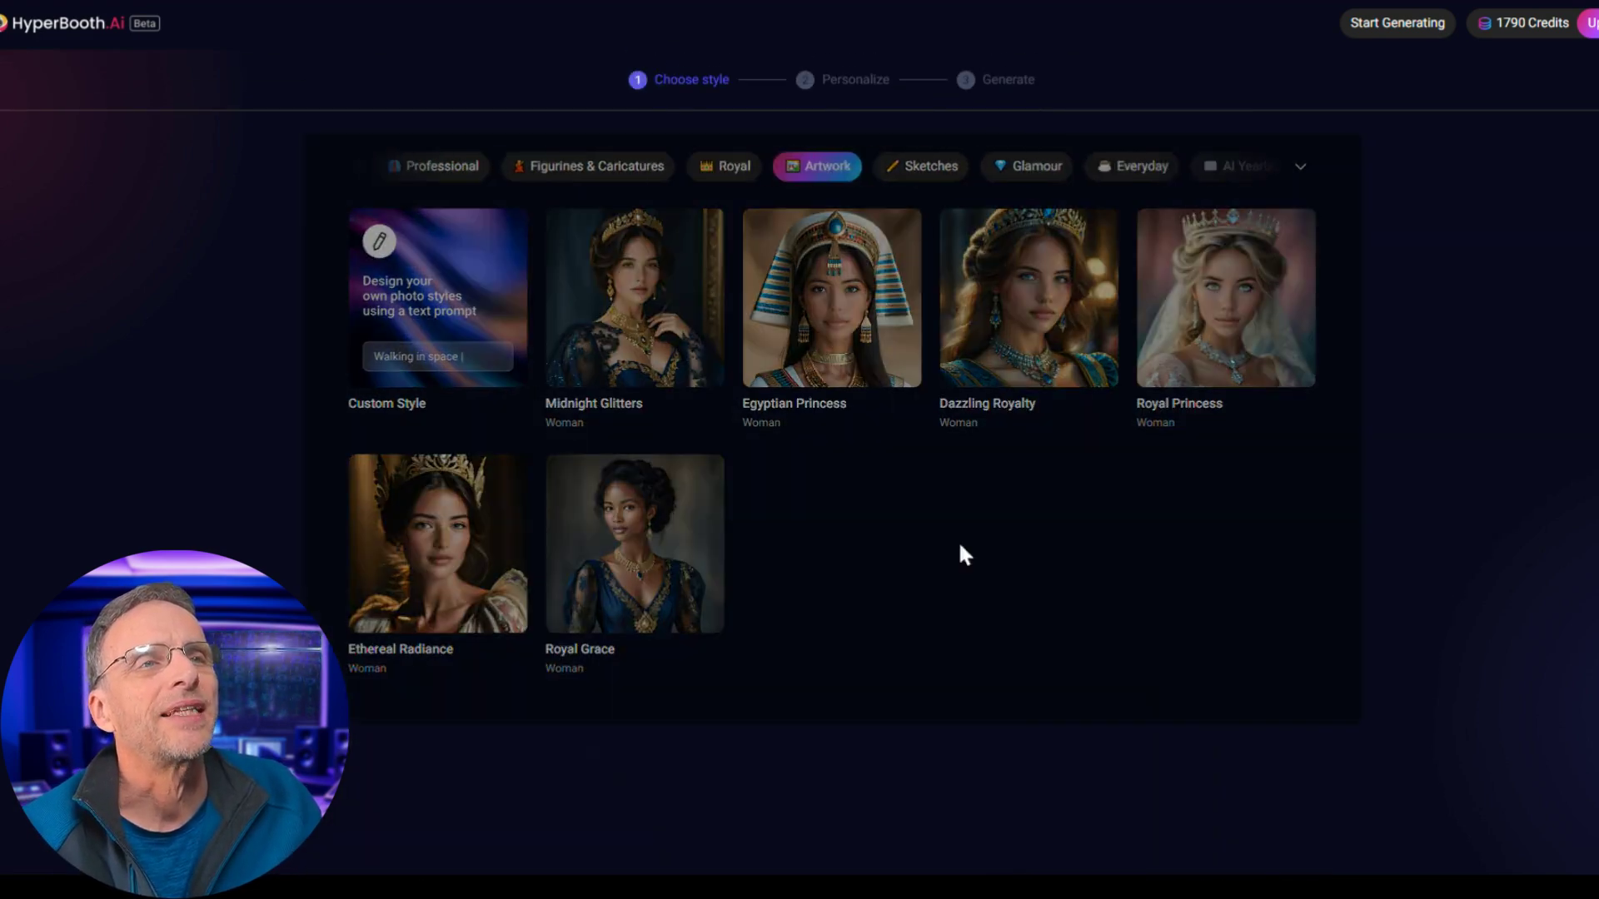
pyautogui.click(923, 166)
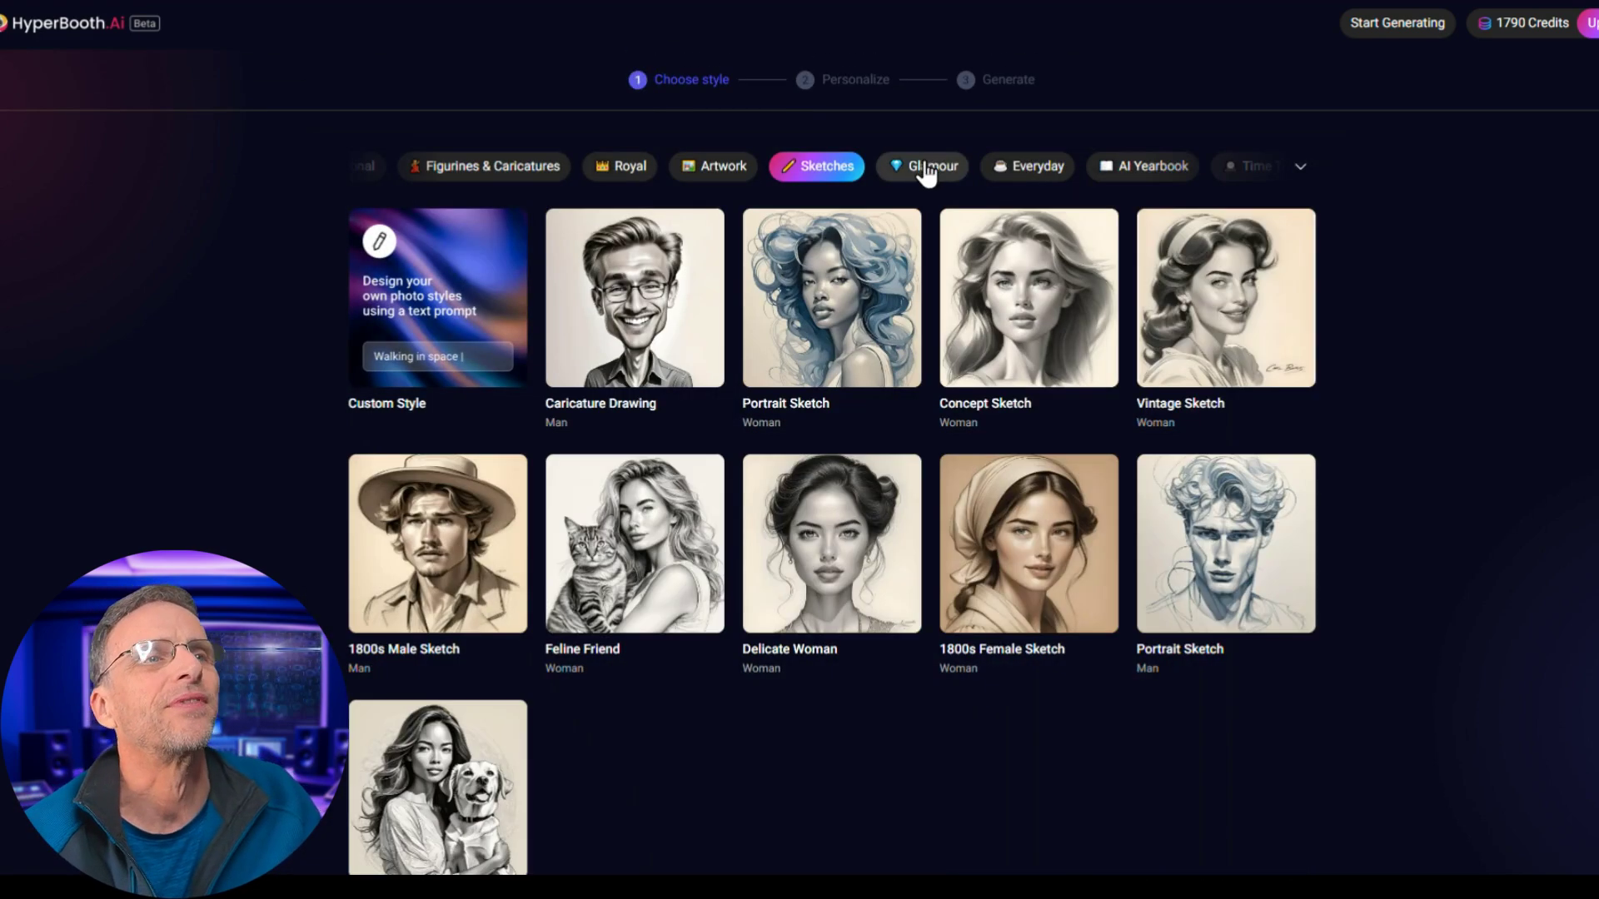
# - Filter to Glamour styles and pick Gala Charm (Man) for personalizing
pyautogui.click(924, 167)
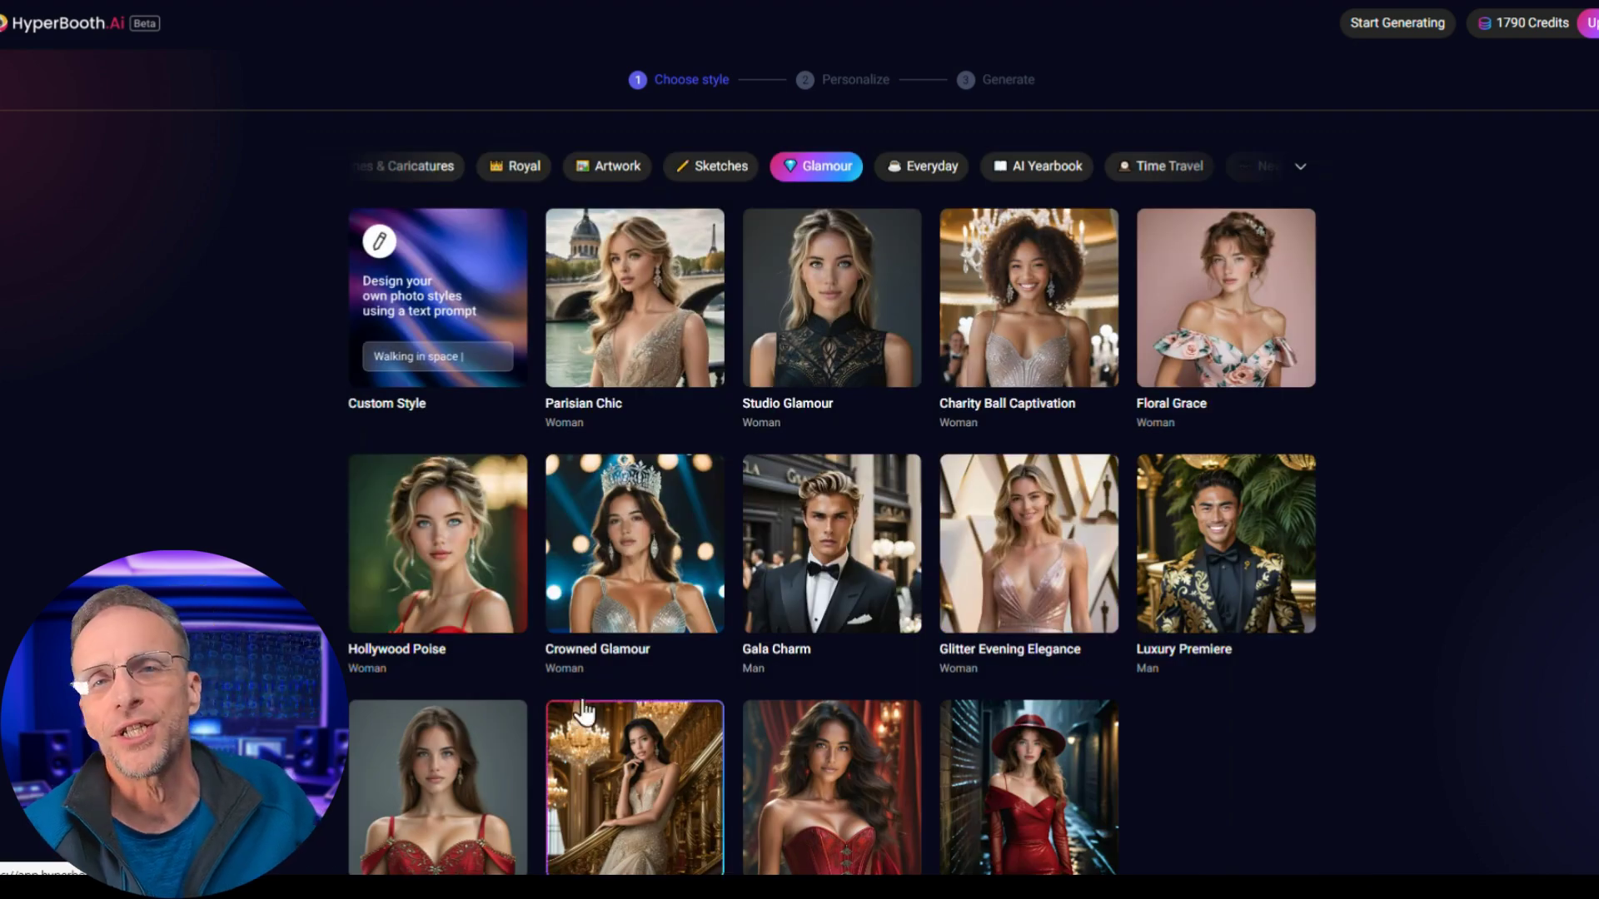
pyautogui.scroll(-1, 836, 475)
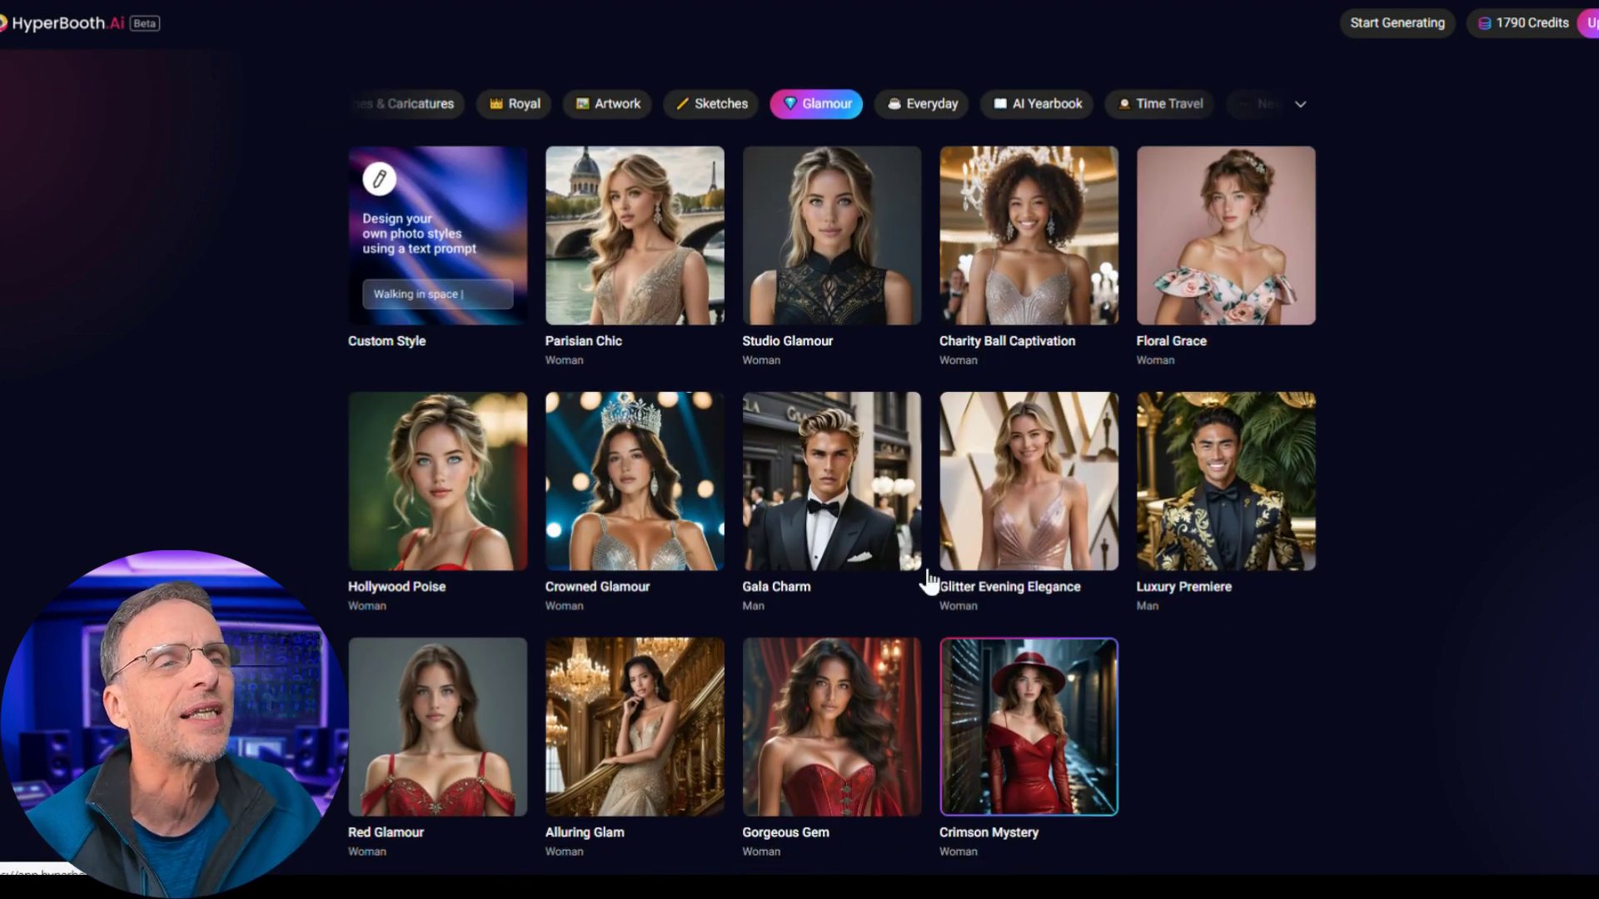
pyautogui.click(857, 498)
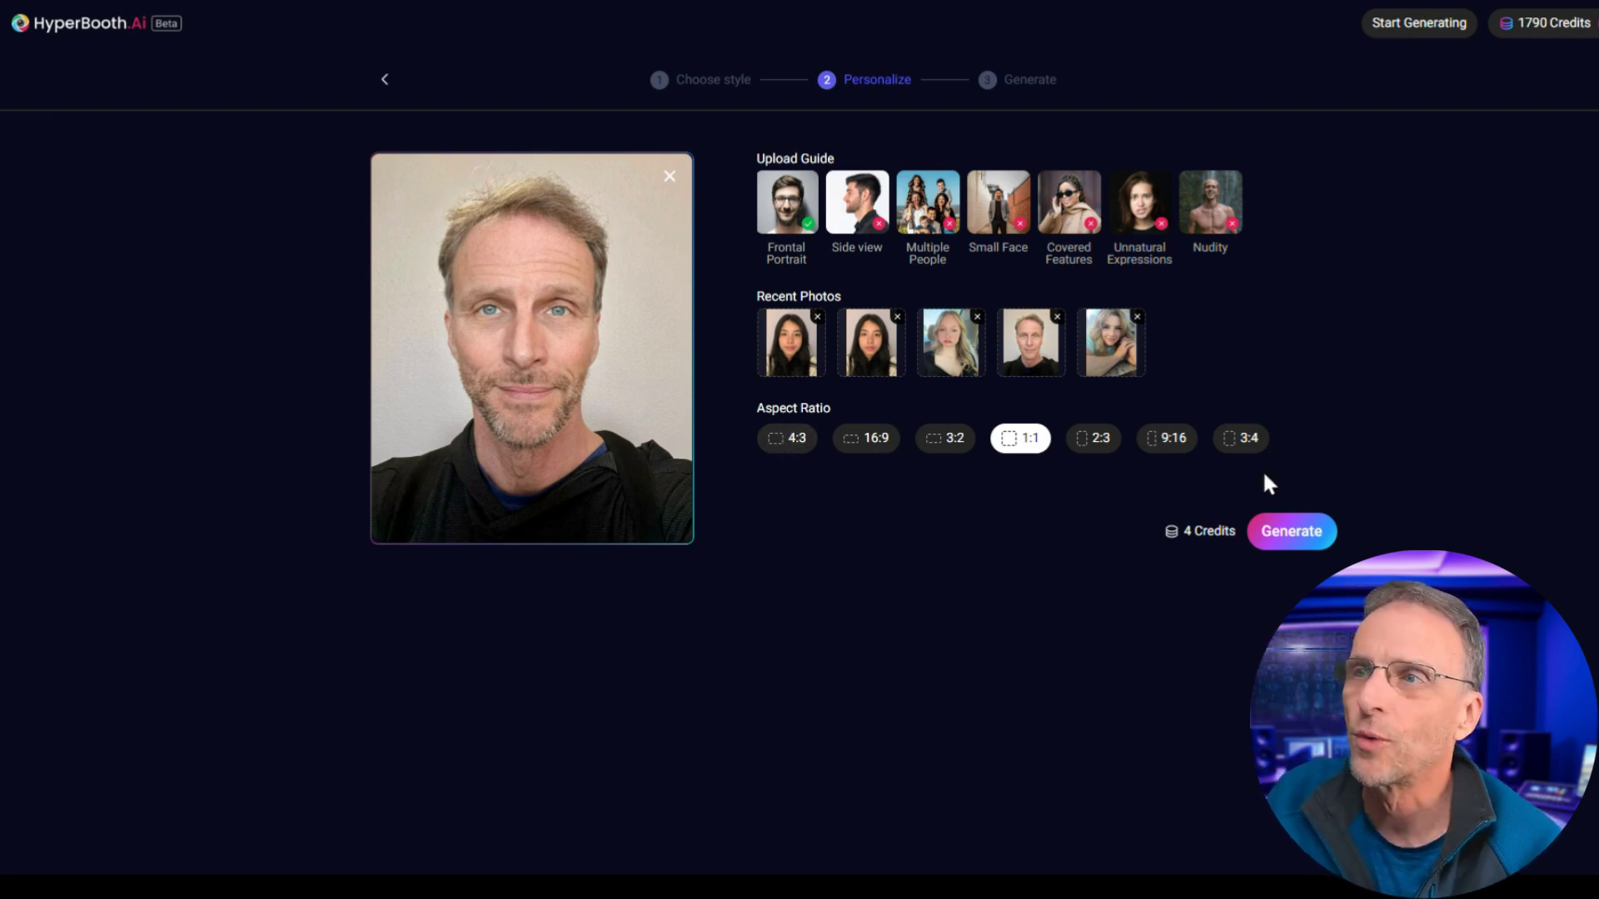
# - Generate the Gala Charm portraits from the uploaded selfie at 1:1 for 4 credits
pyautogui.click(1292, 533)
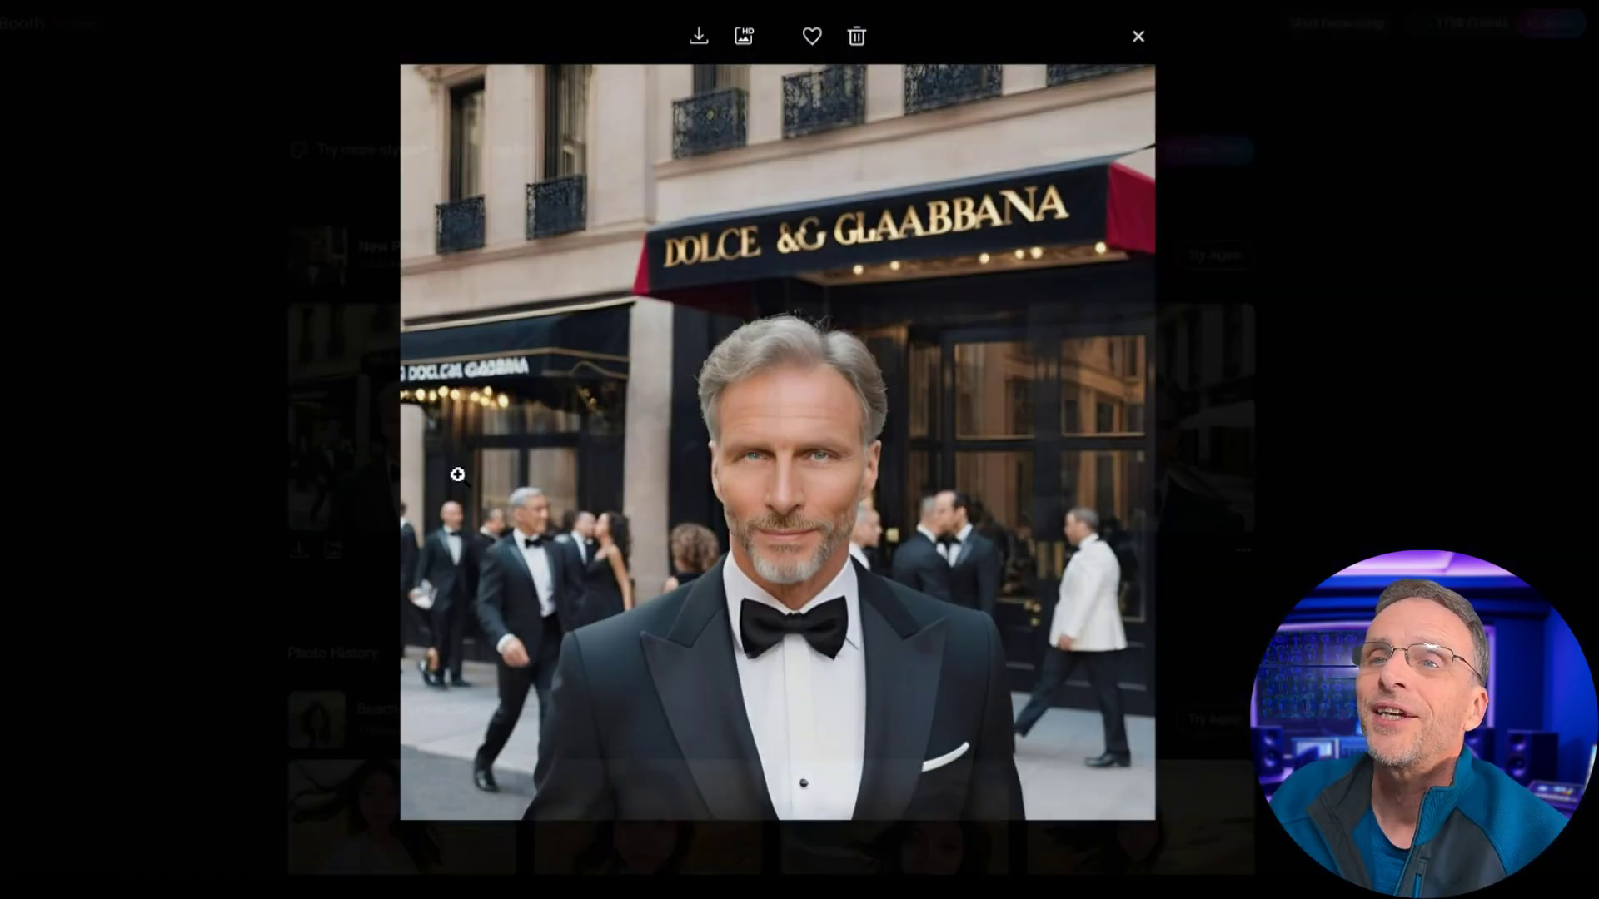
# - Page through the four tuxedo portraits full size, then close the viewer back to New Photos
pyautogui.press('Right')
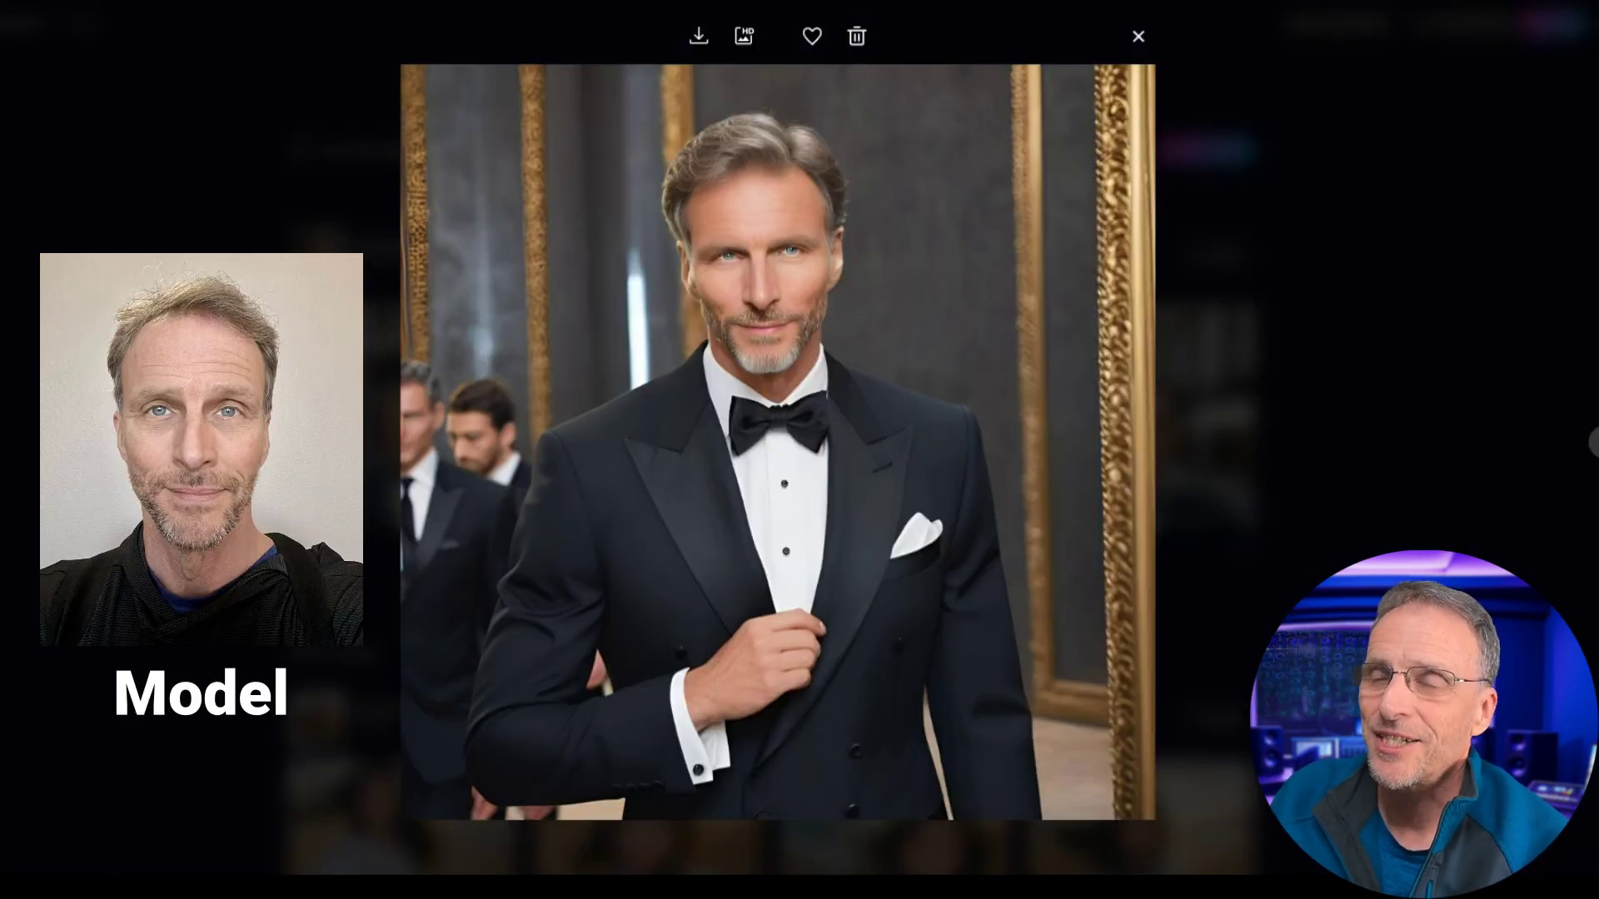
pyautogui.click(1592, 450)
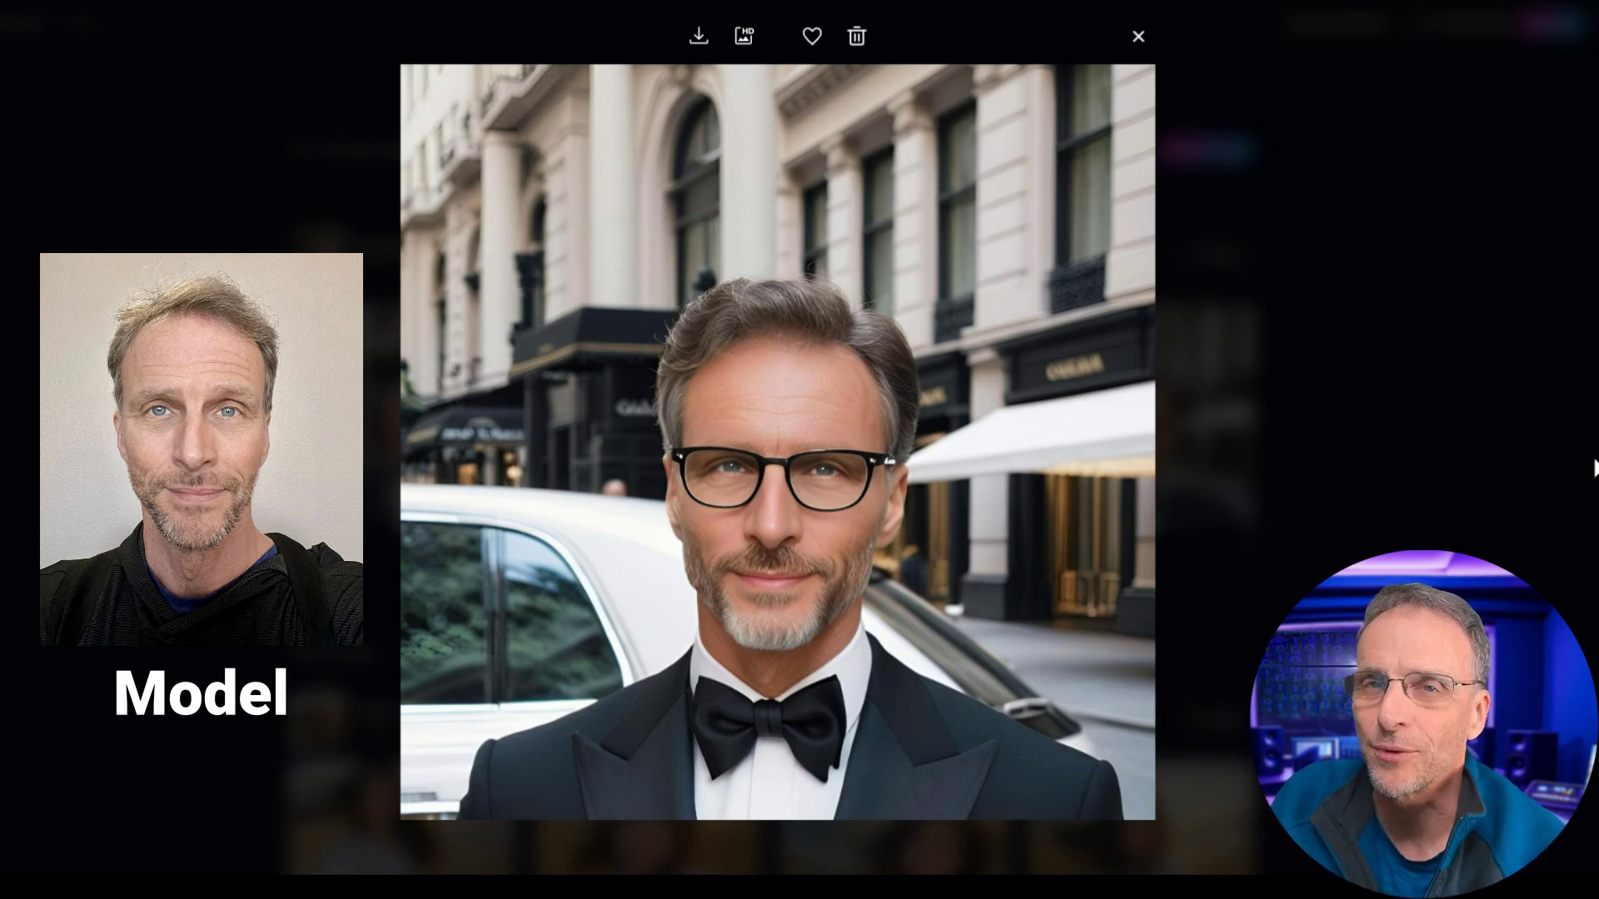
pyautogui.click(1446, 440)
pyautogui.scroll(-2, 1446, 440)
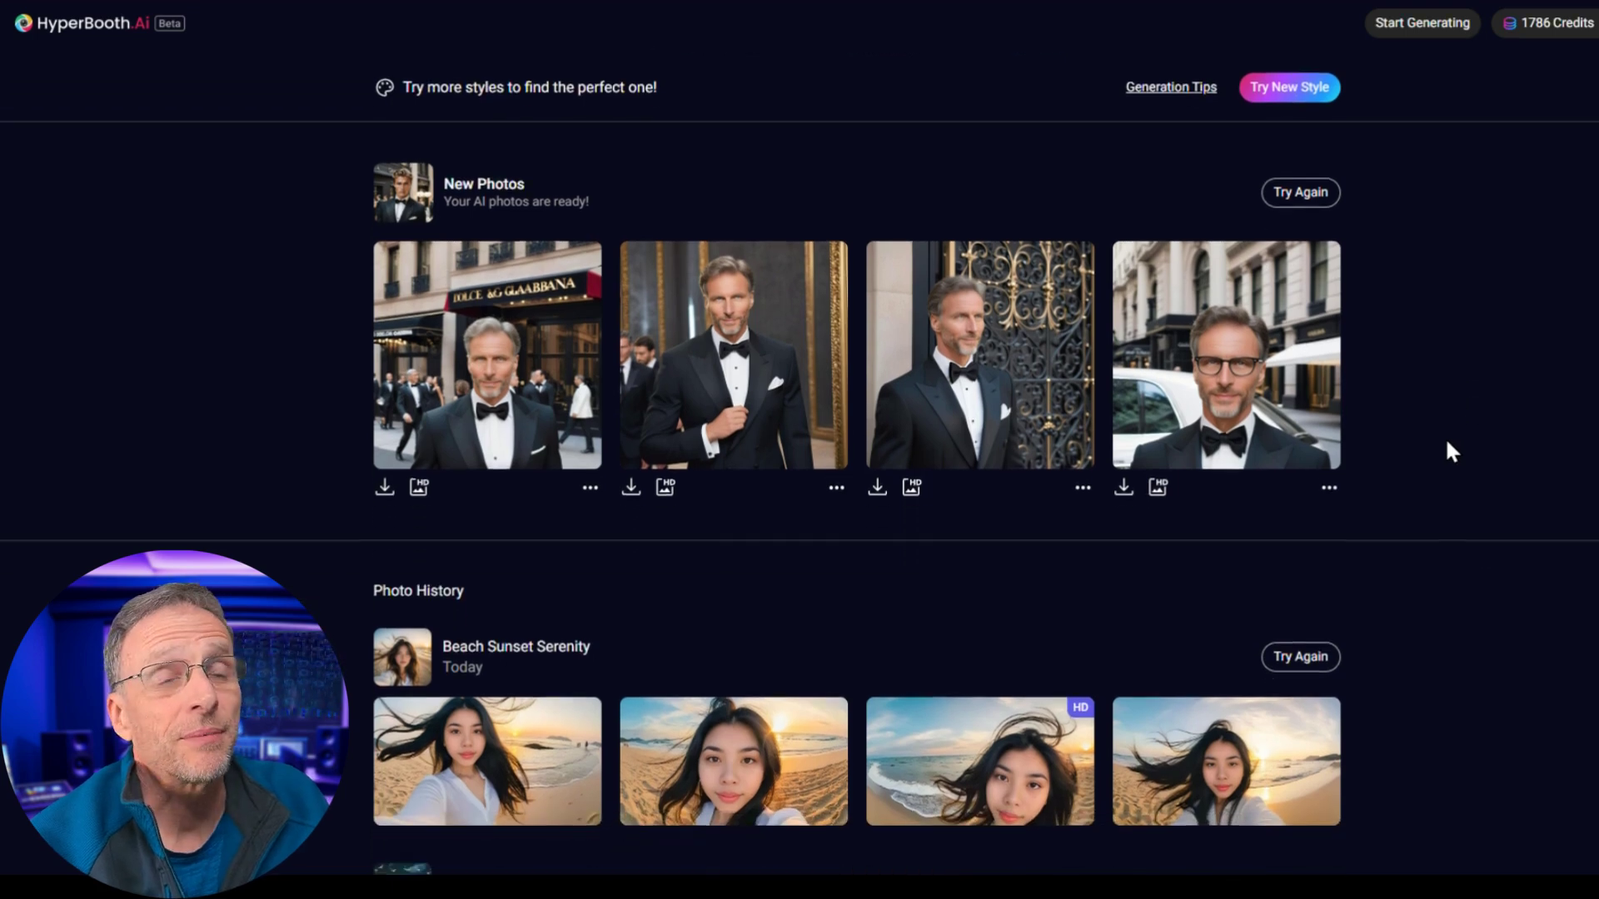
# - Scroll the Photo History past Beach Sunset Serenity and Fireflies Skies to Melodic Muse and Romantic Delicacy
pyautogui.scroll(-5, 1437, 450)
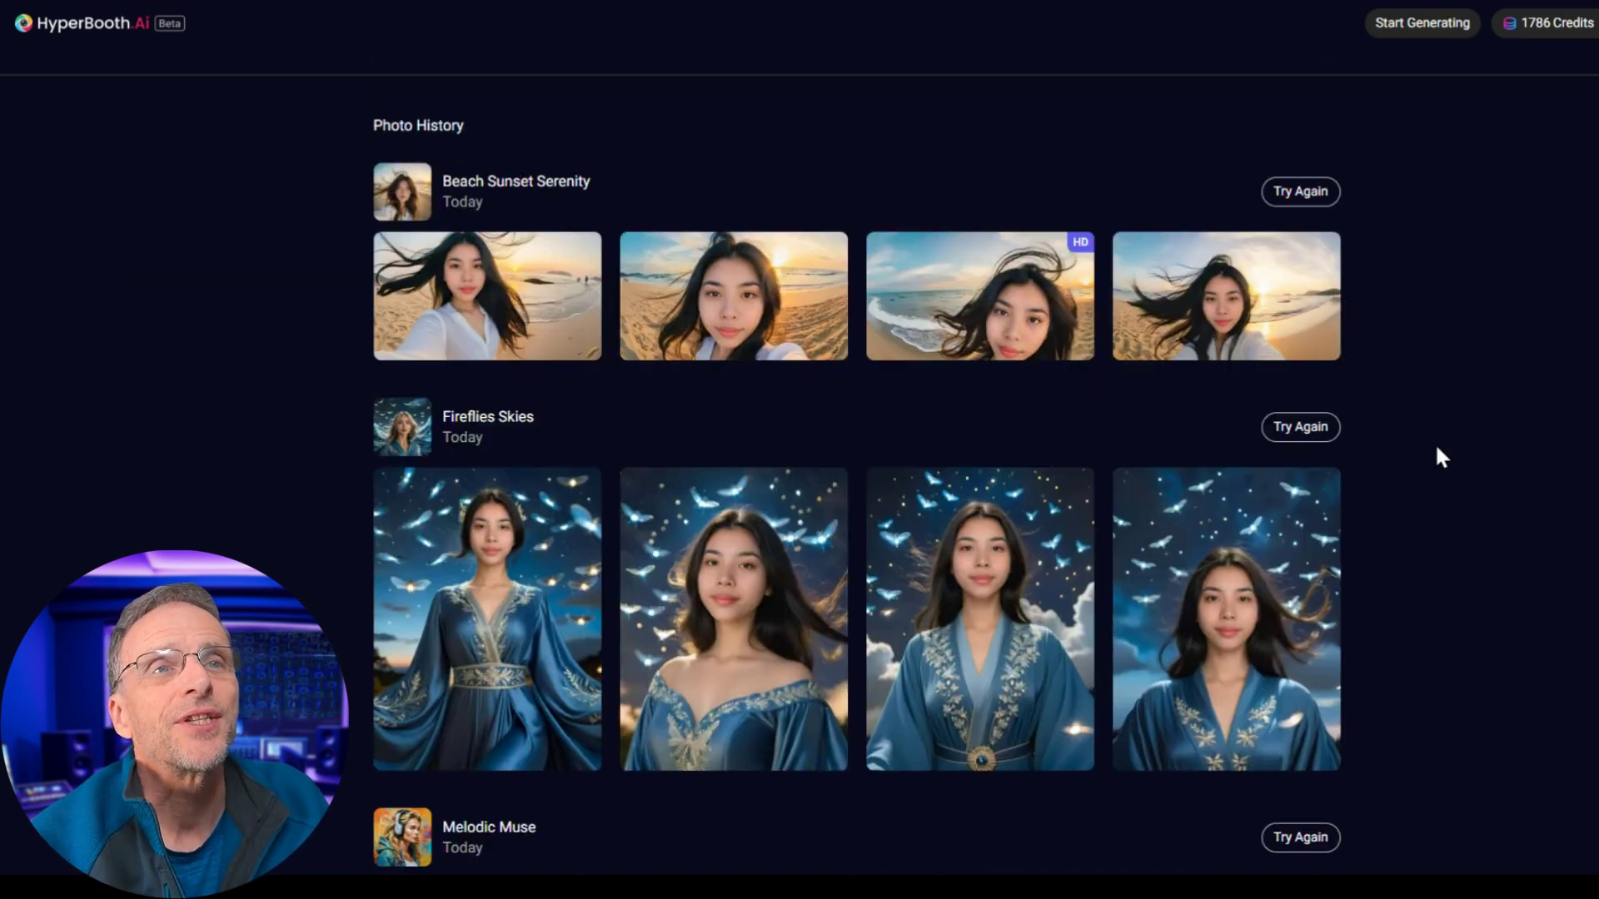
pyautogui.scroll(-2, 1436, 448)
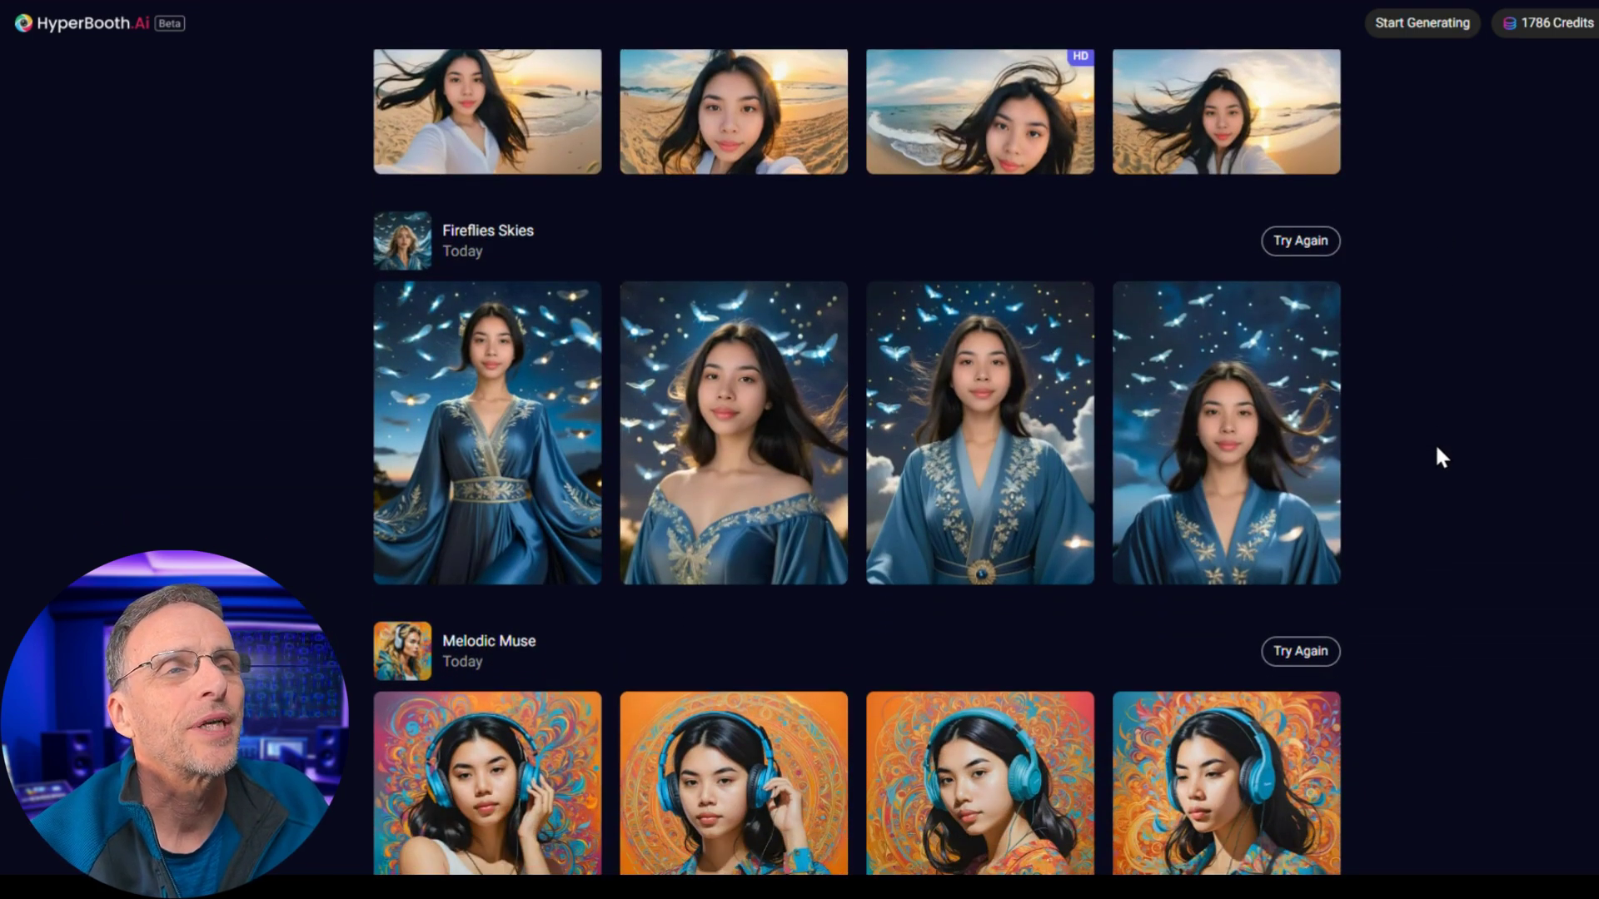
pyautogui.scroll(4, 836, 482)
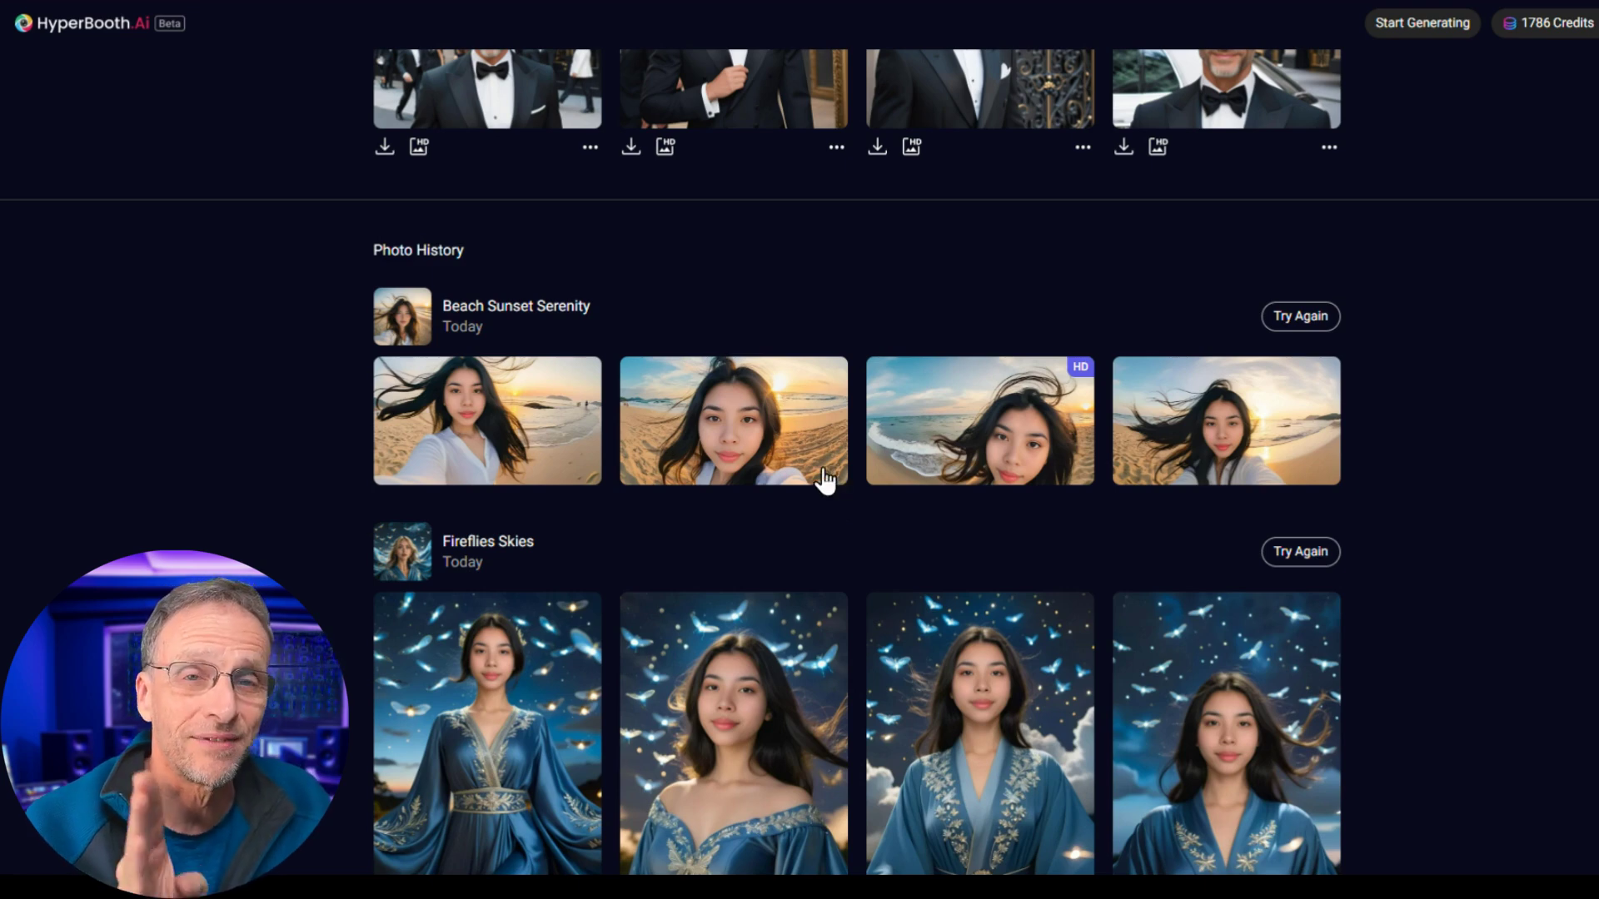
pyautogui.scroll(-2, 841, 487)
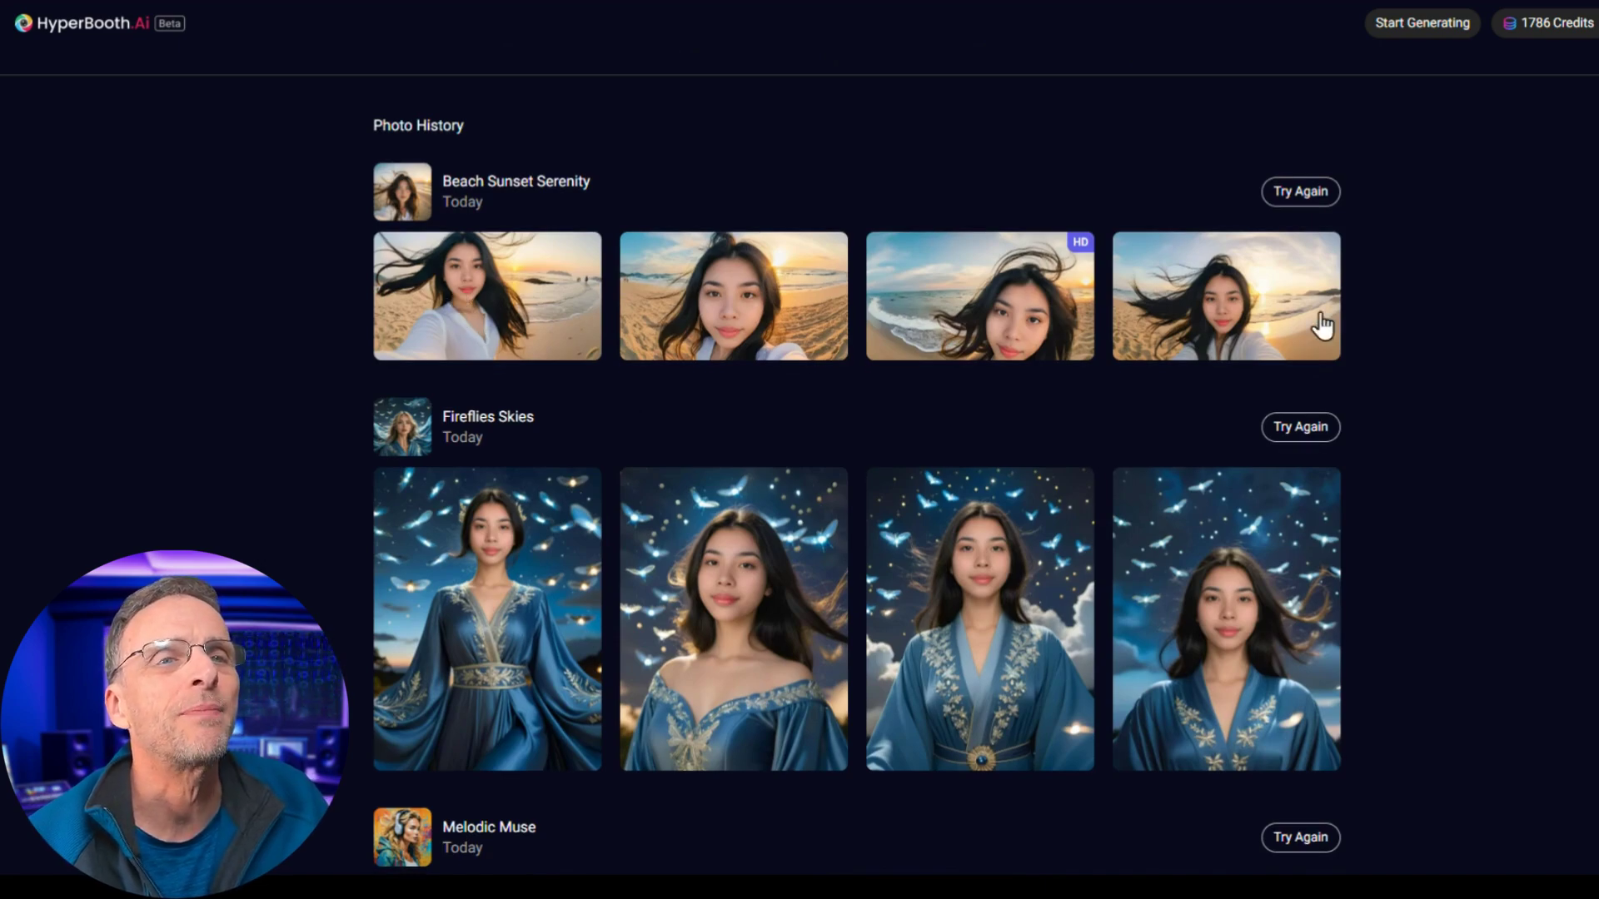
pyautogui.scroll(-4, 539, 621)
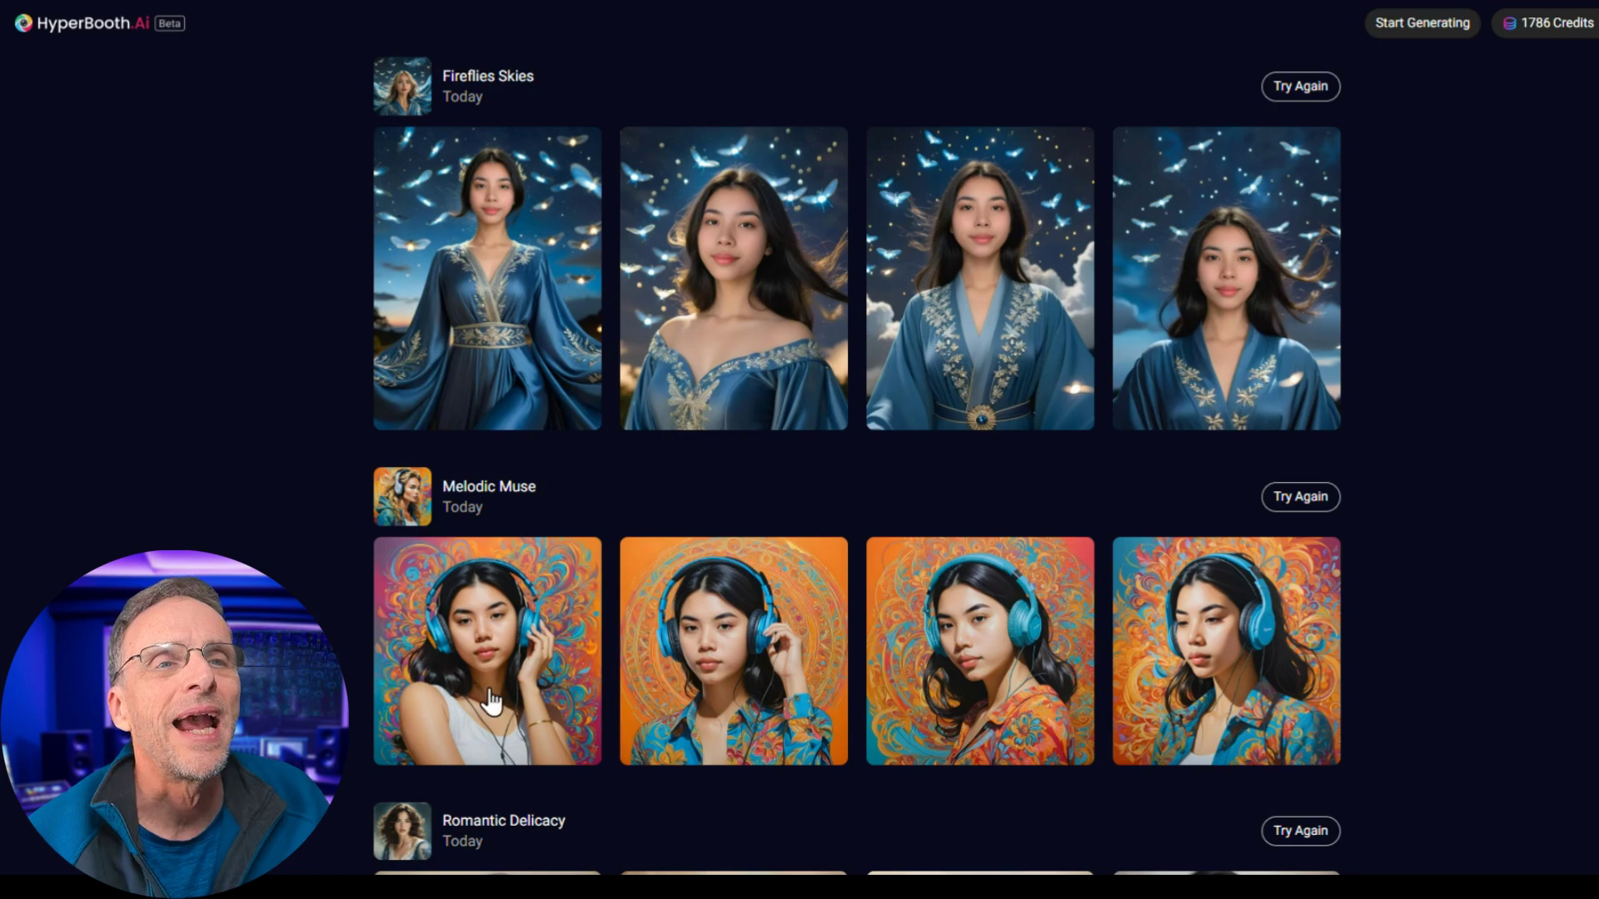
pyautogui.scroll(-5, 492, 702)
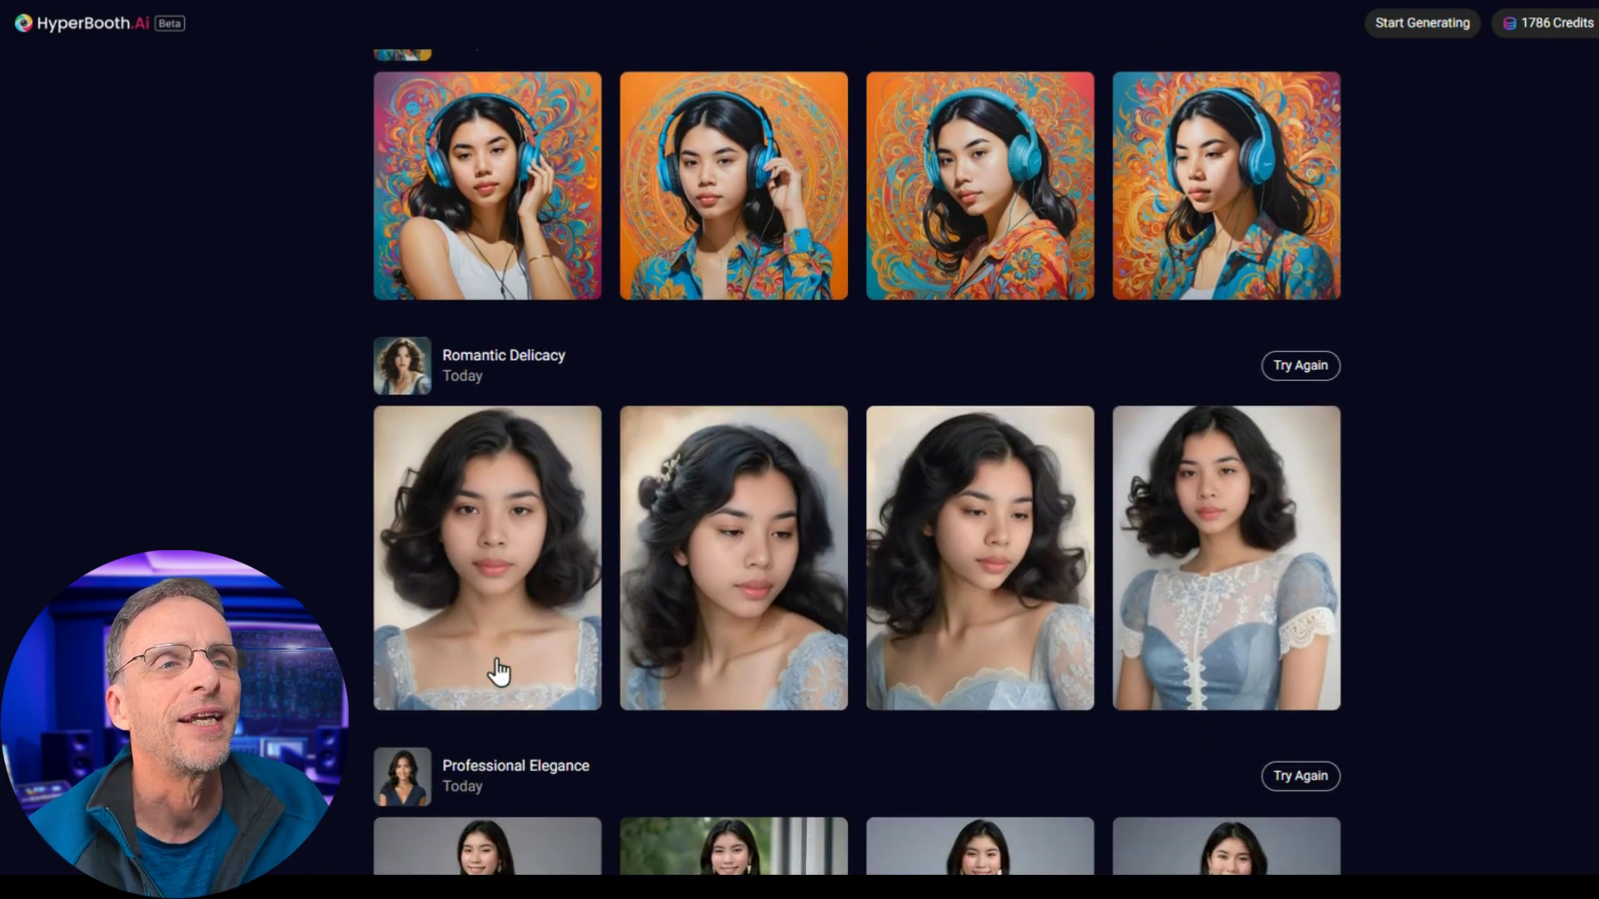
pyautogui.scroll(1, 583, 583)
pyautogui.scroll(-2, 566, 674)
pyautogui.scroll(1, 566, 650)
pyautogui.scroll(2, 566, 650)
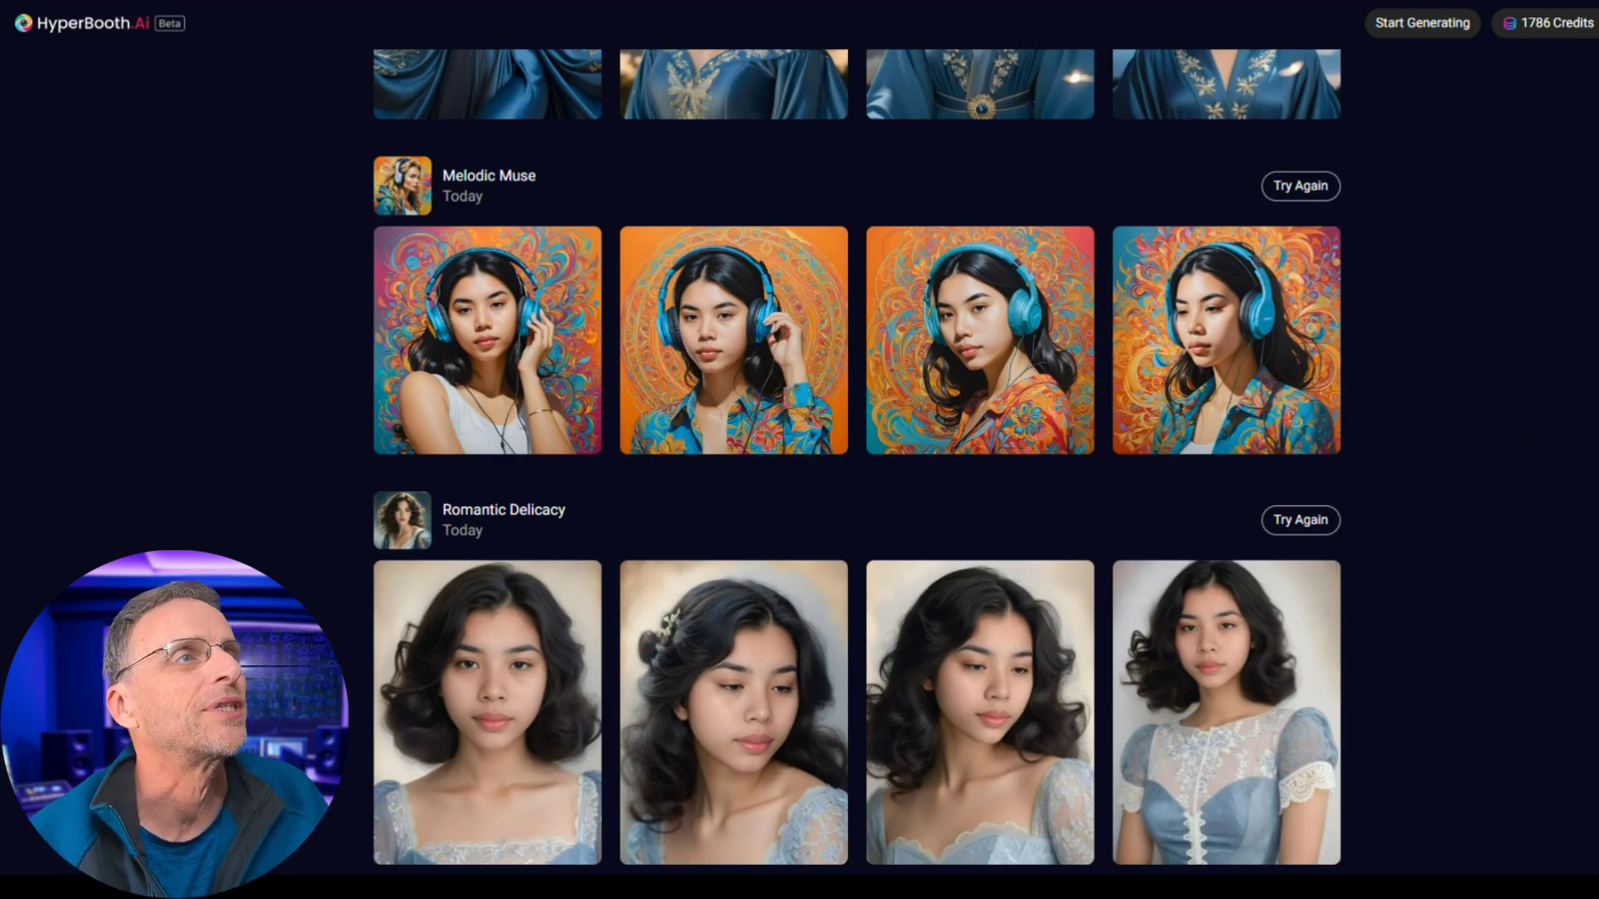
pyautogui.click(1404, 30)
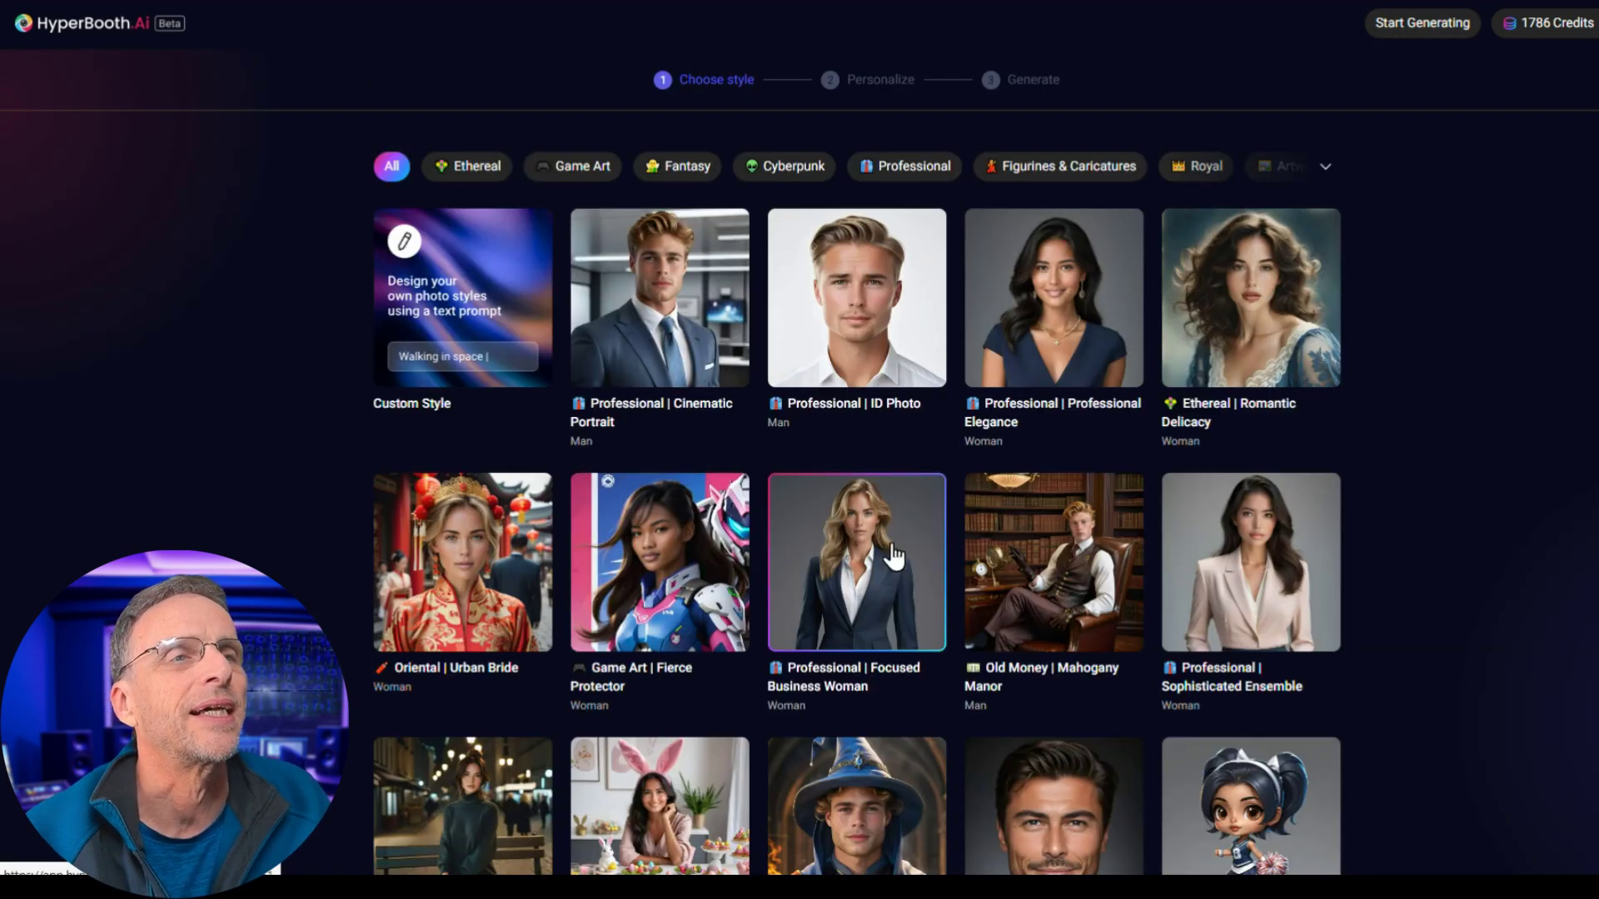
pyautogui.scroll(-1, 767, 96)
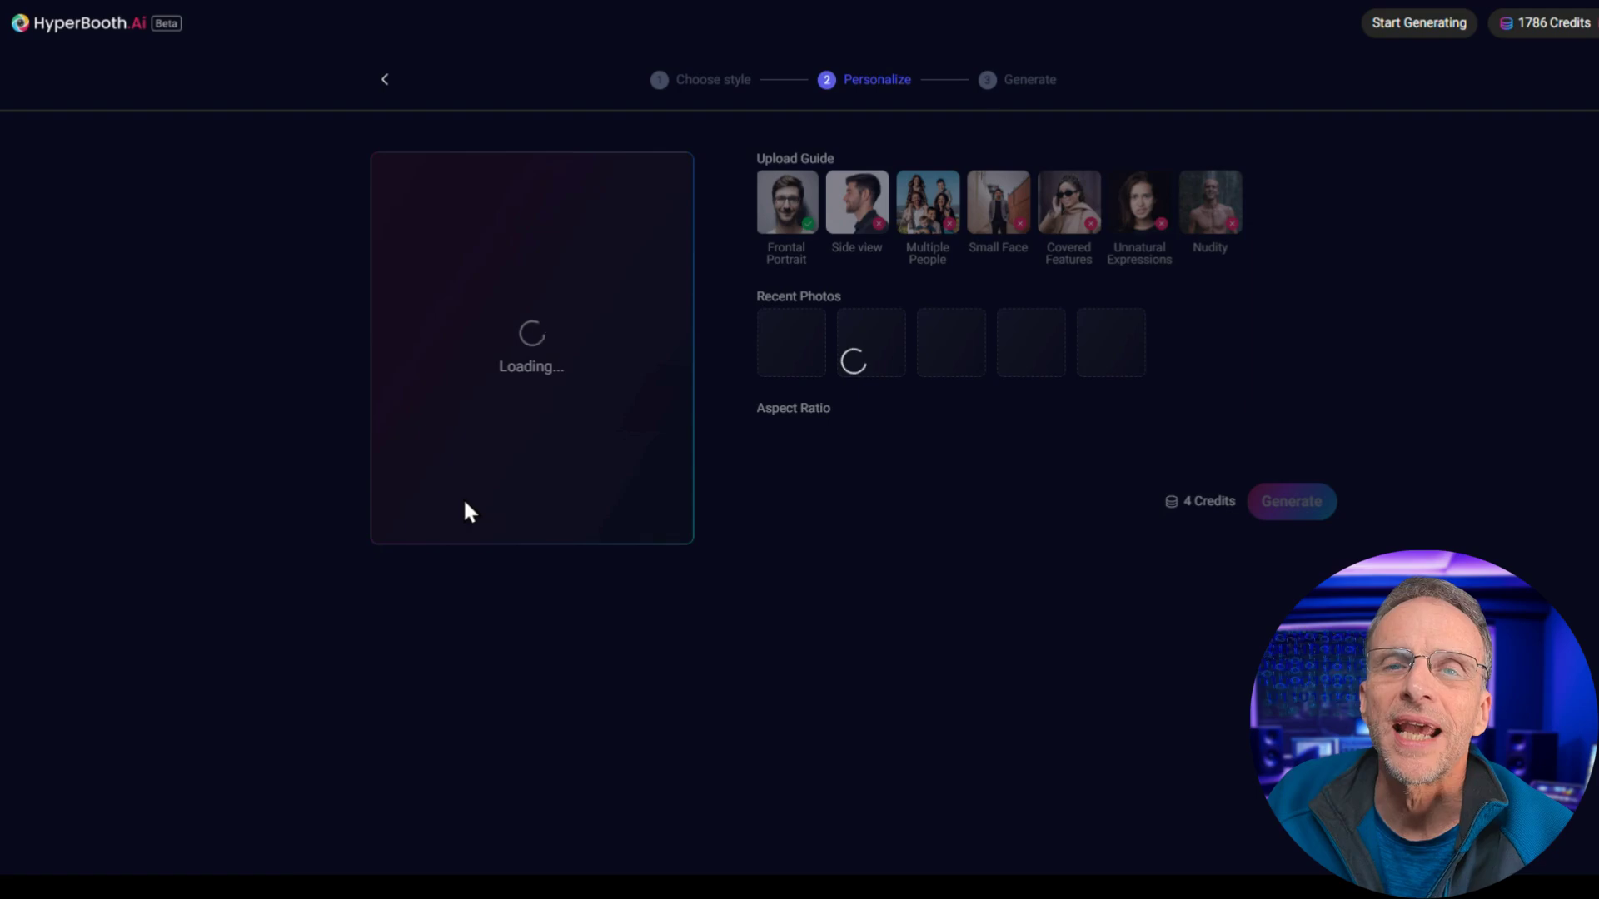
pyautogui.hotkey('ctrl', '+')
pyautogui.hotkey('ctrl', '+')
pyautogui.hotkey('ctrl', '+')
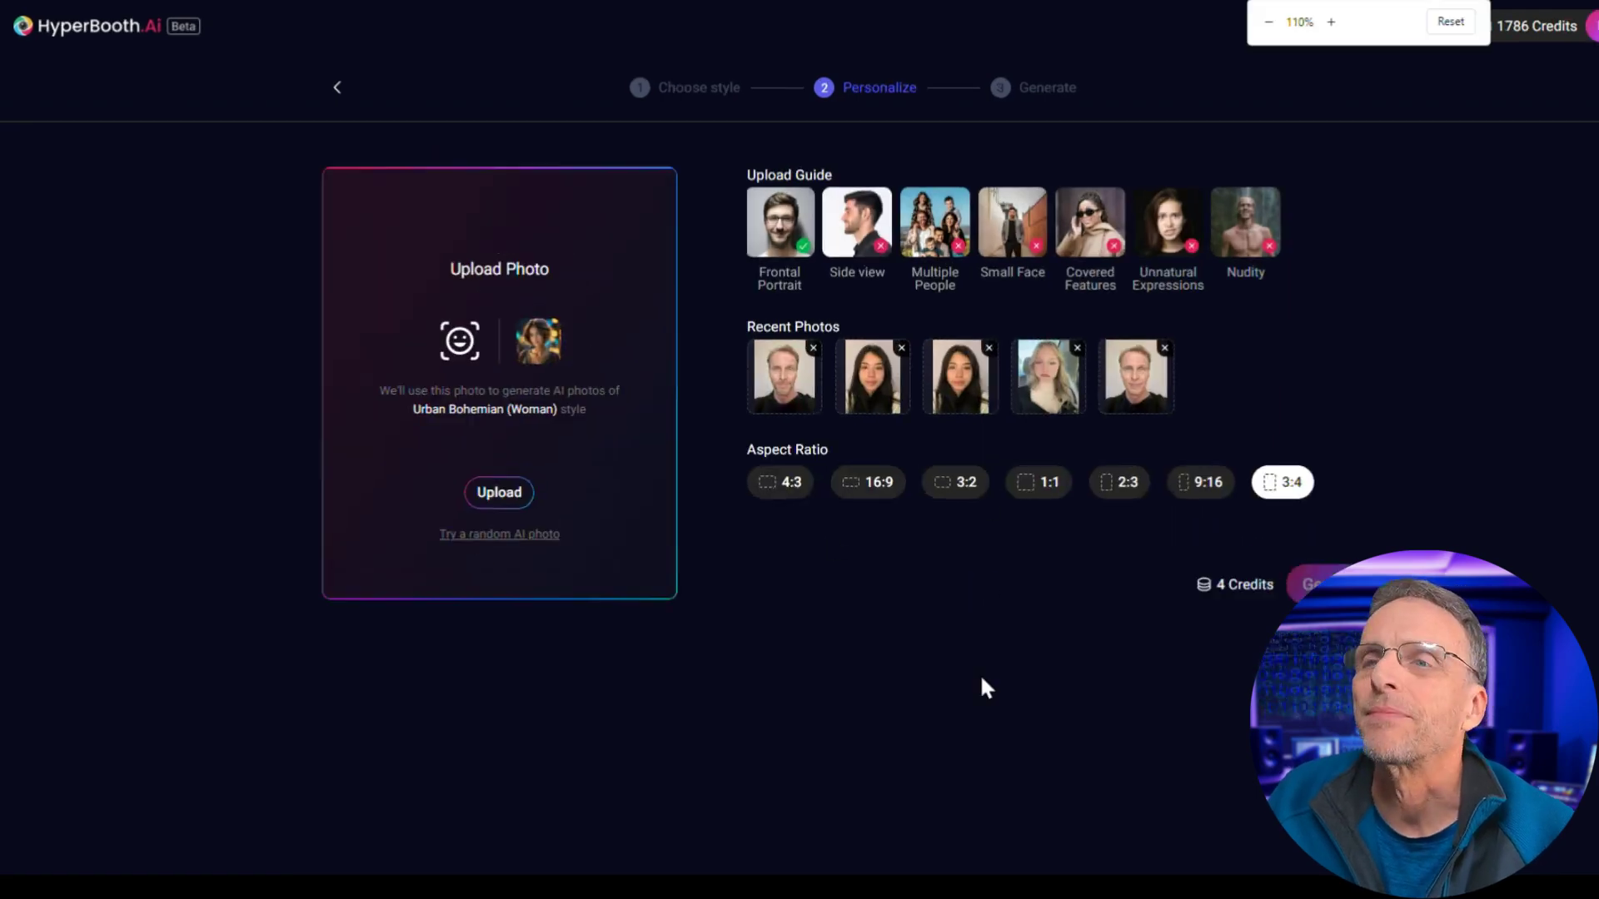
pyautogui.hotkey('ctrl', '0')
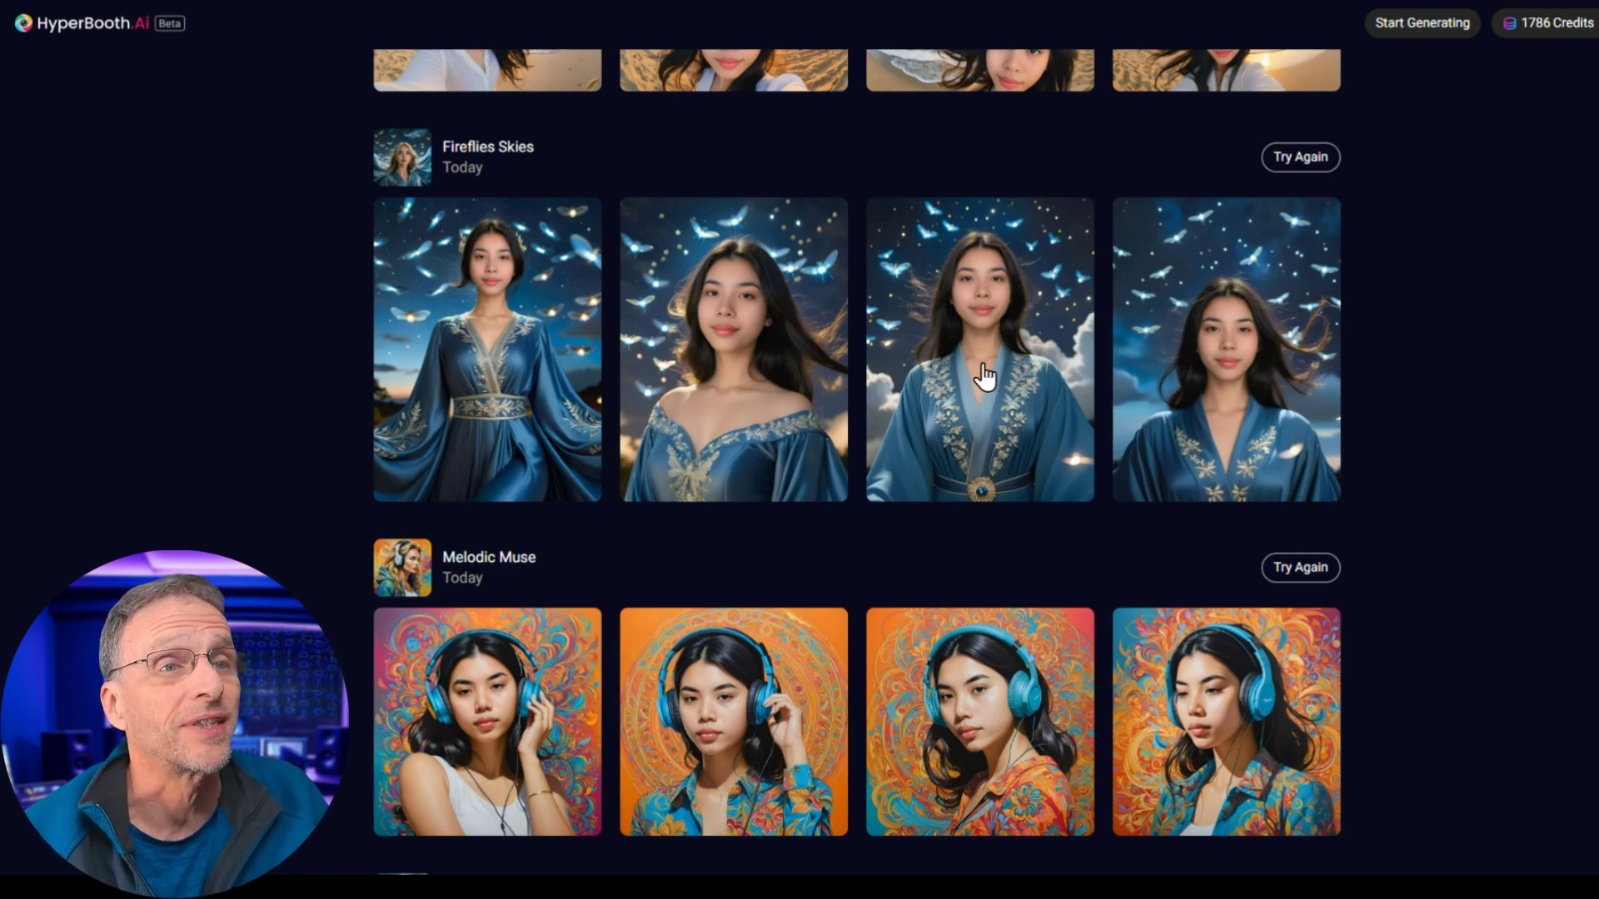
# - Open the first Mahogany Manor portrait full size and step to the next one
pyautogui.scroll(-1, 988, 374)
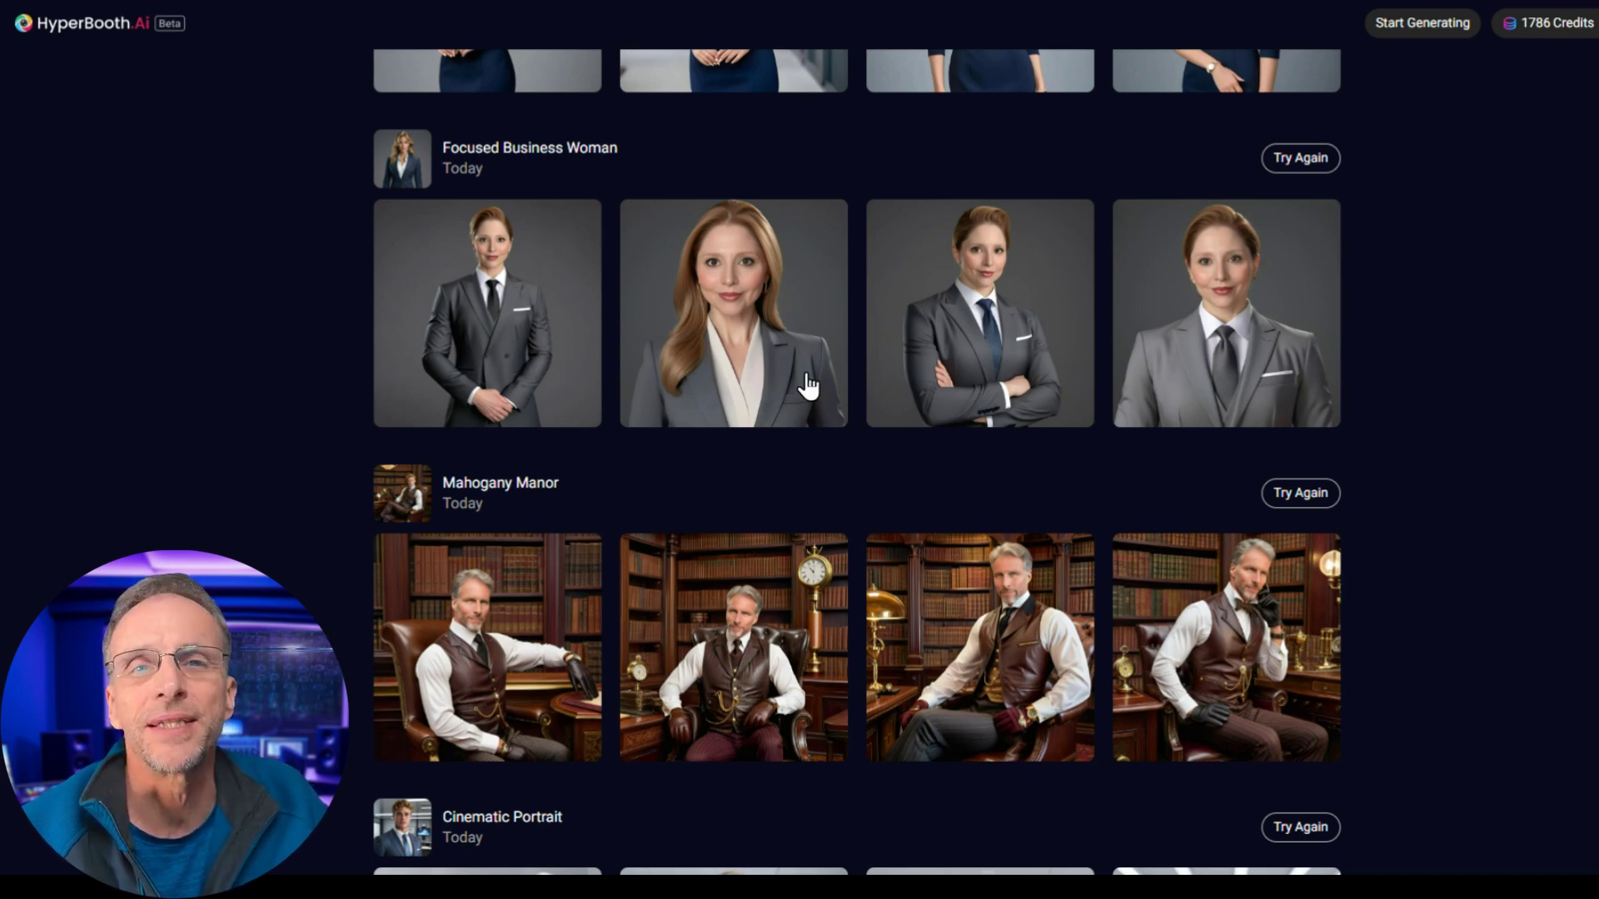
pyautogui.scroll(-2, 820, 387)
pyautogui.scroll(1, 602, 352)
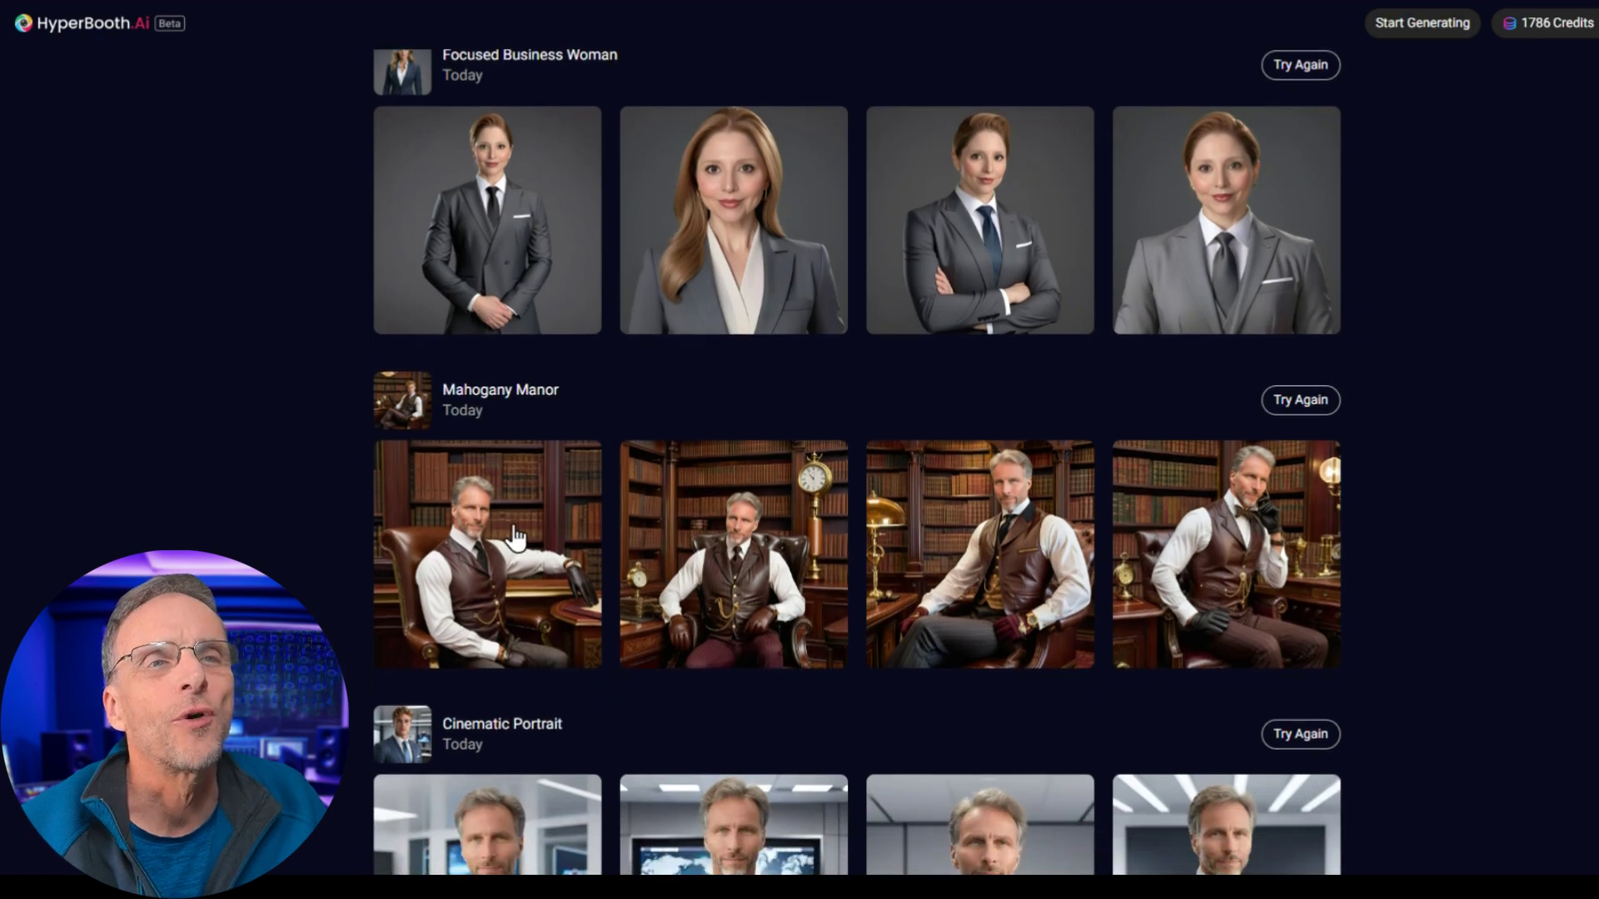
pyautogui.click(426, 523)
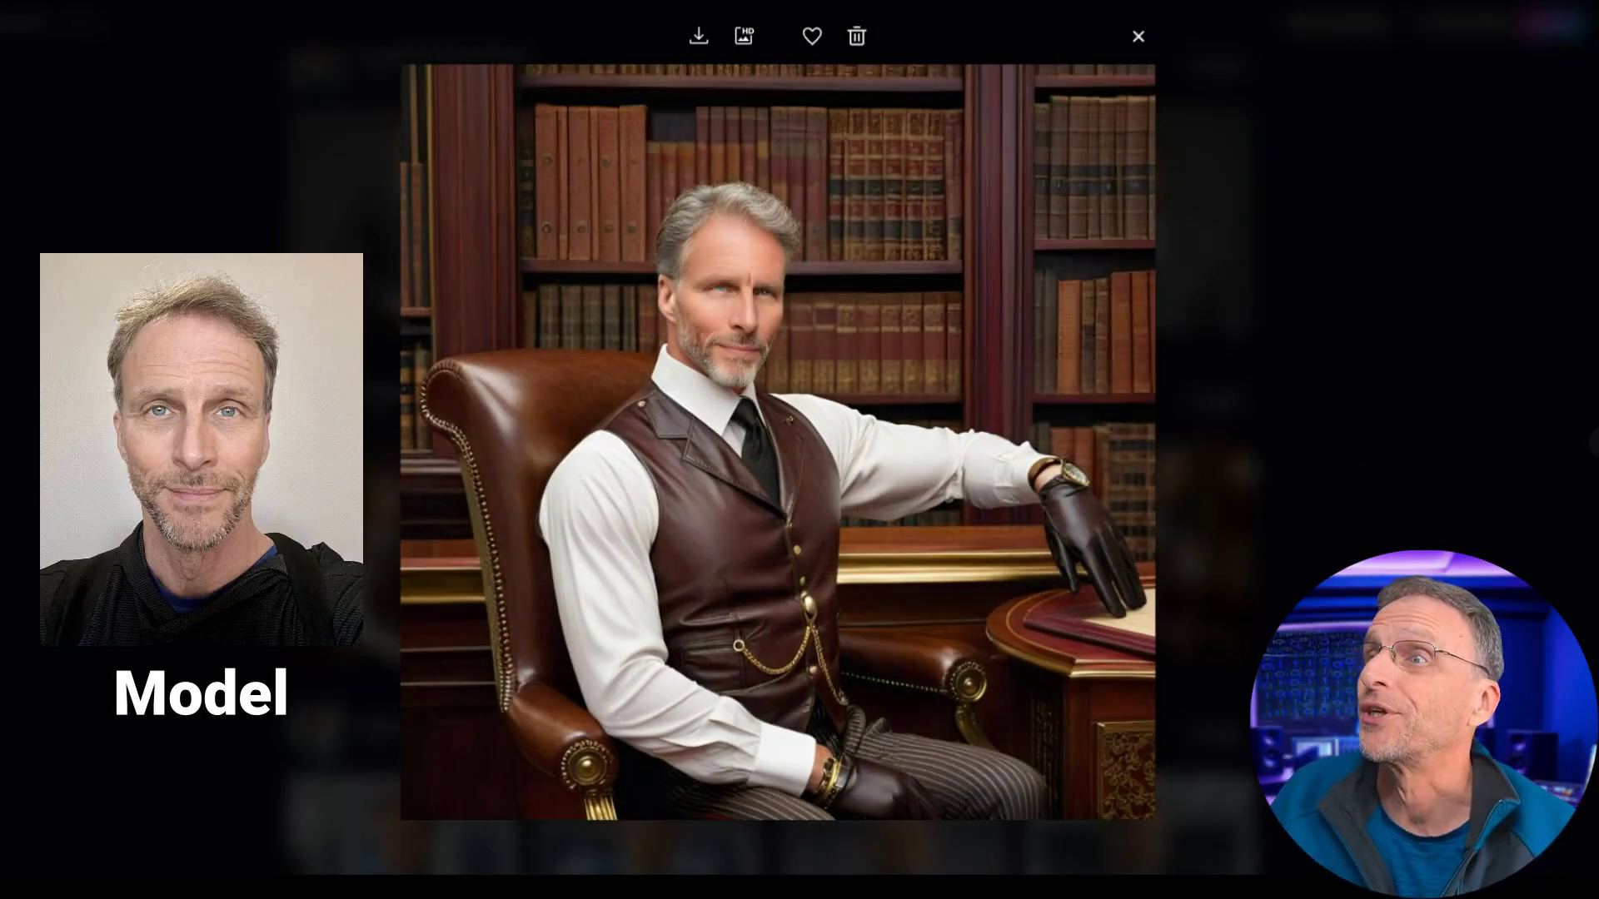
pyautogui.press('Right')
pyautogui.press('Right')
# - Zoom in and out on a portrait's face details, then advance to the white-shirt headshots
pyautogui.click(770, 355)
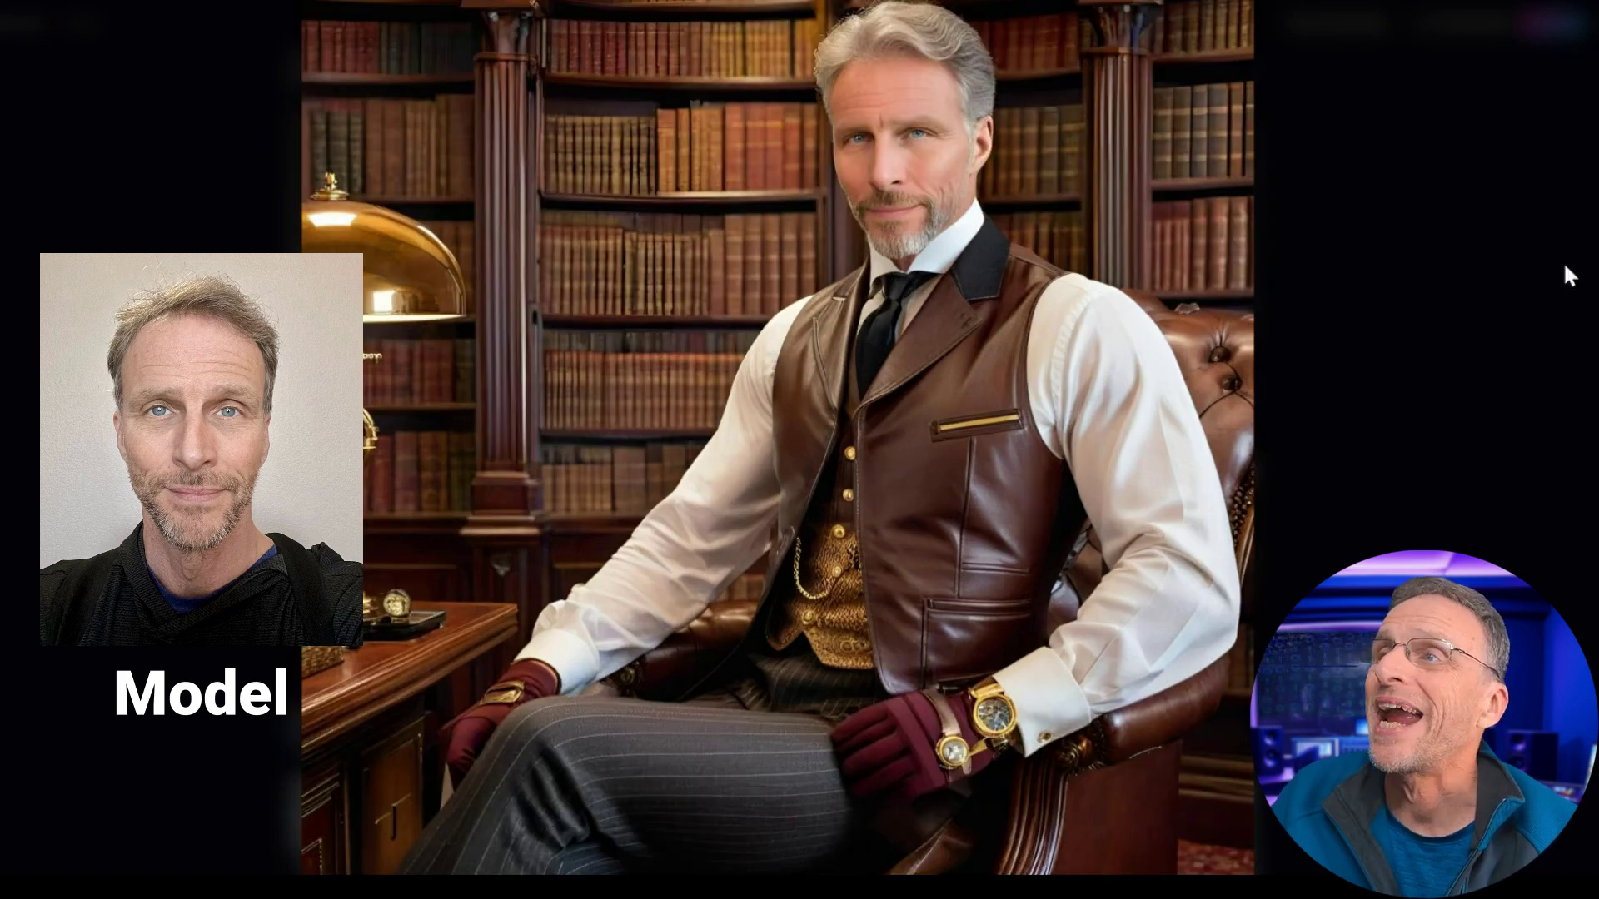
pyautogui.scroll(1, 850, 381)
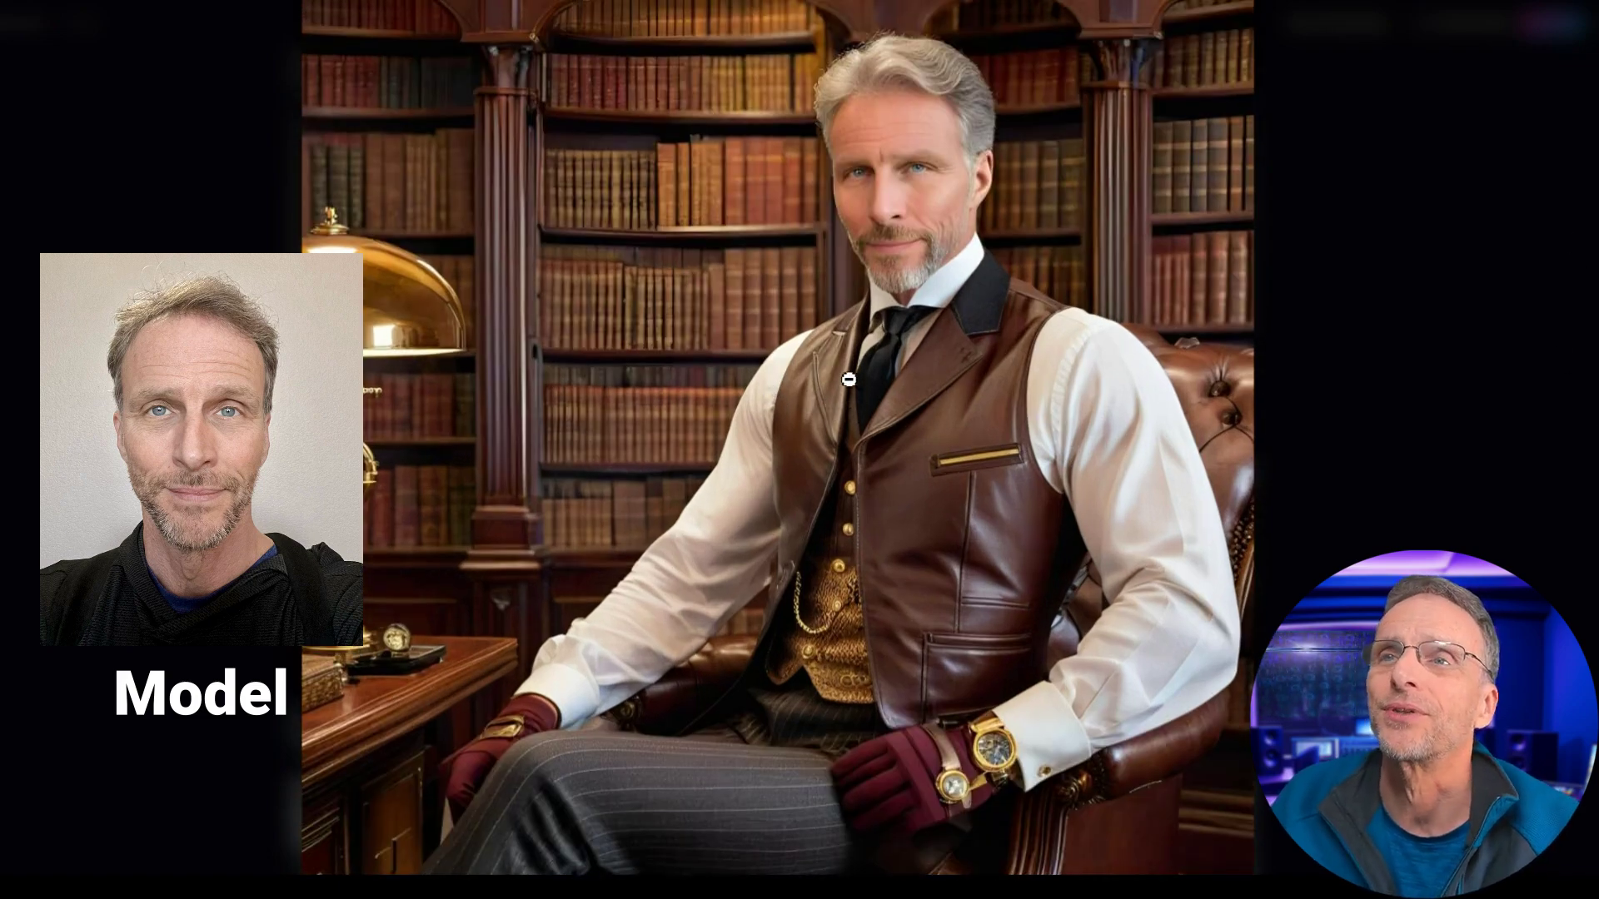
pyautogui.click(858, 388)
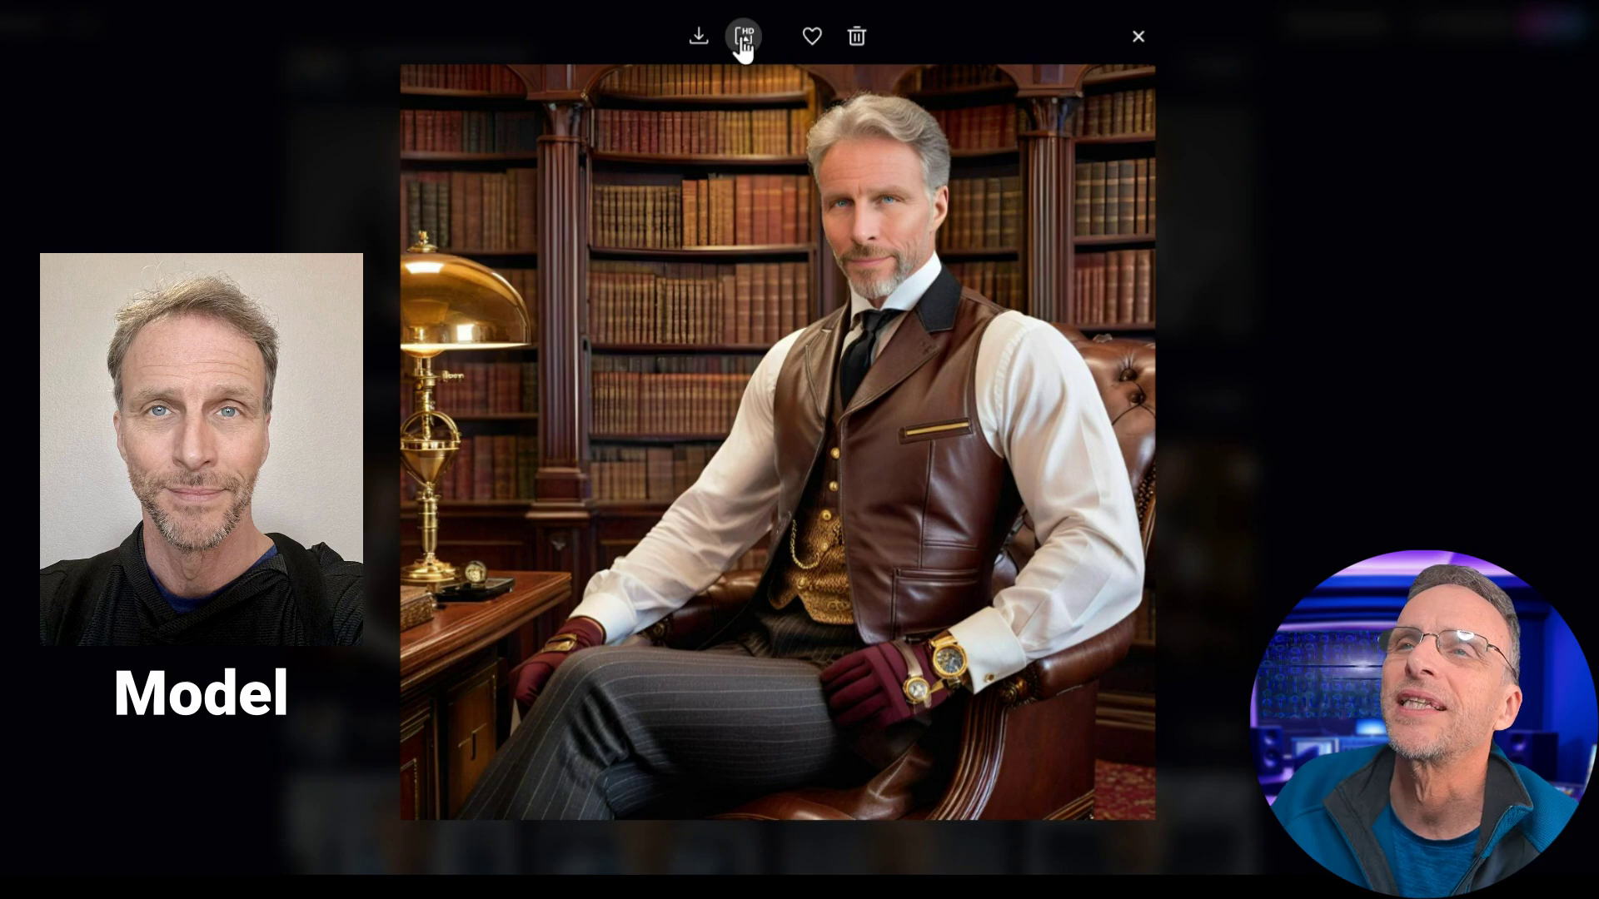
pyautogui.click(1036, 311)
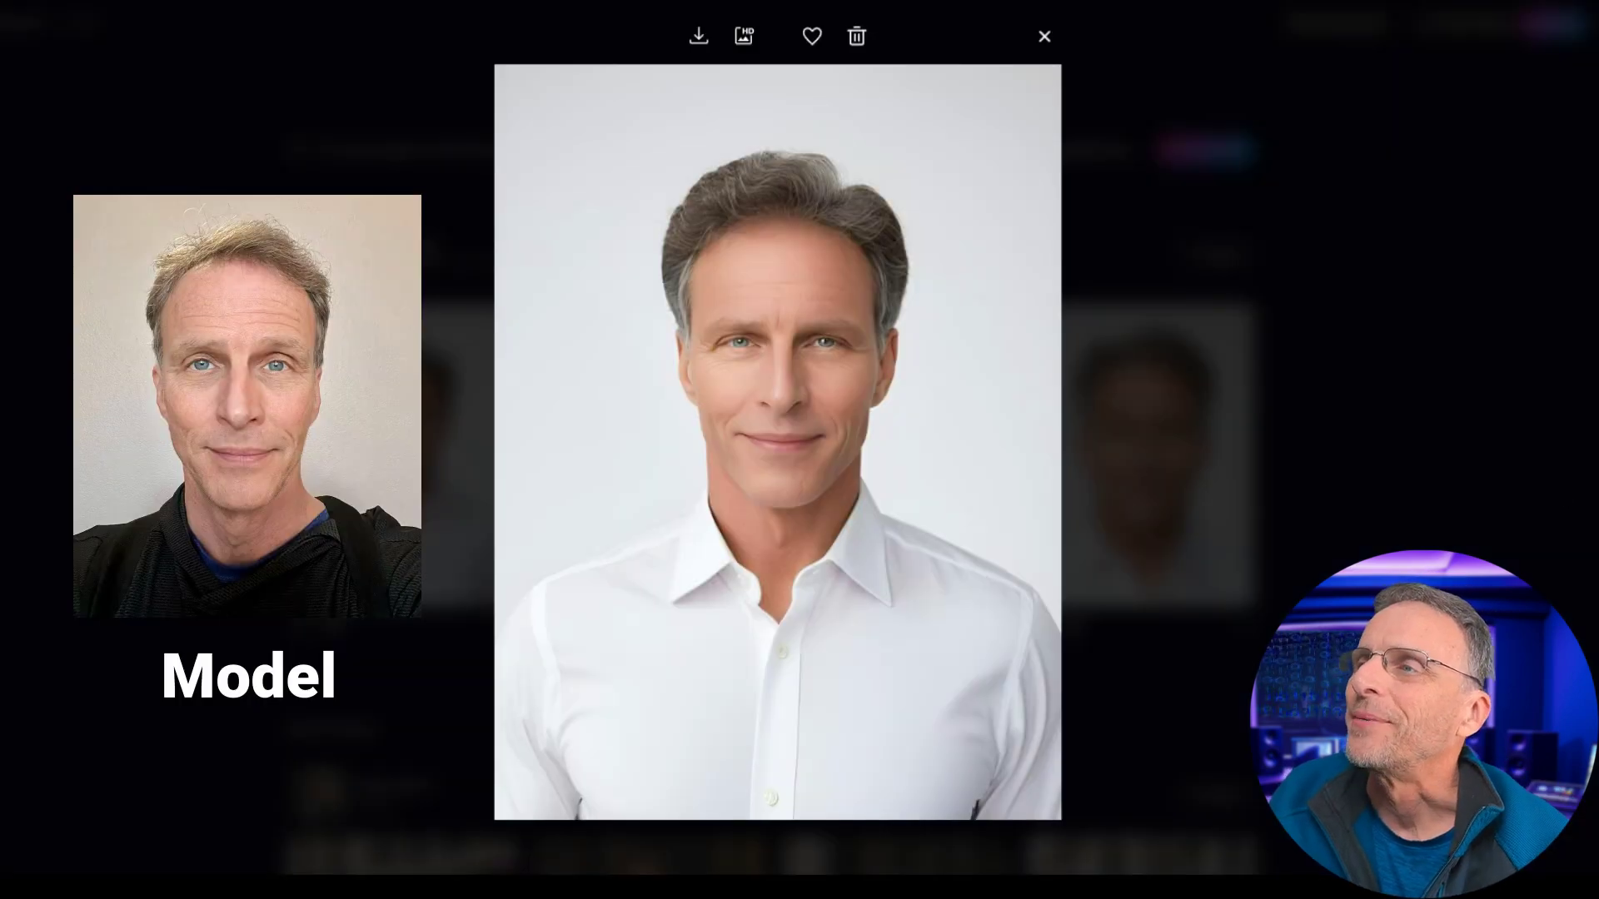
pyautogui.click(1590, 448)
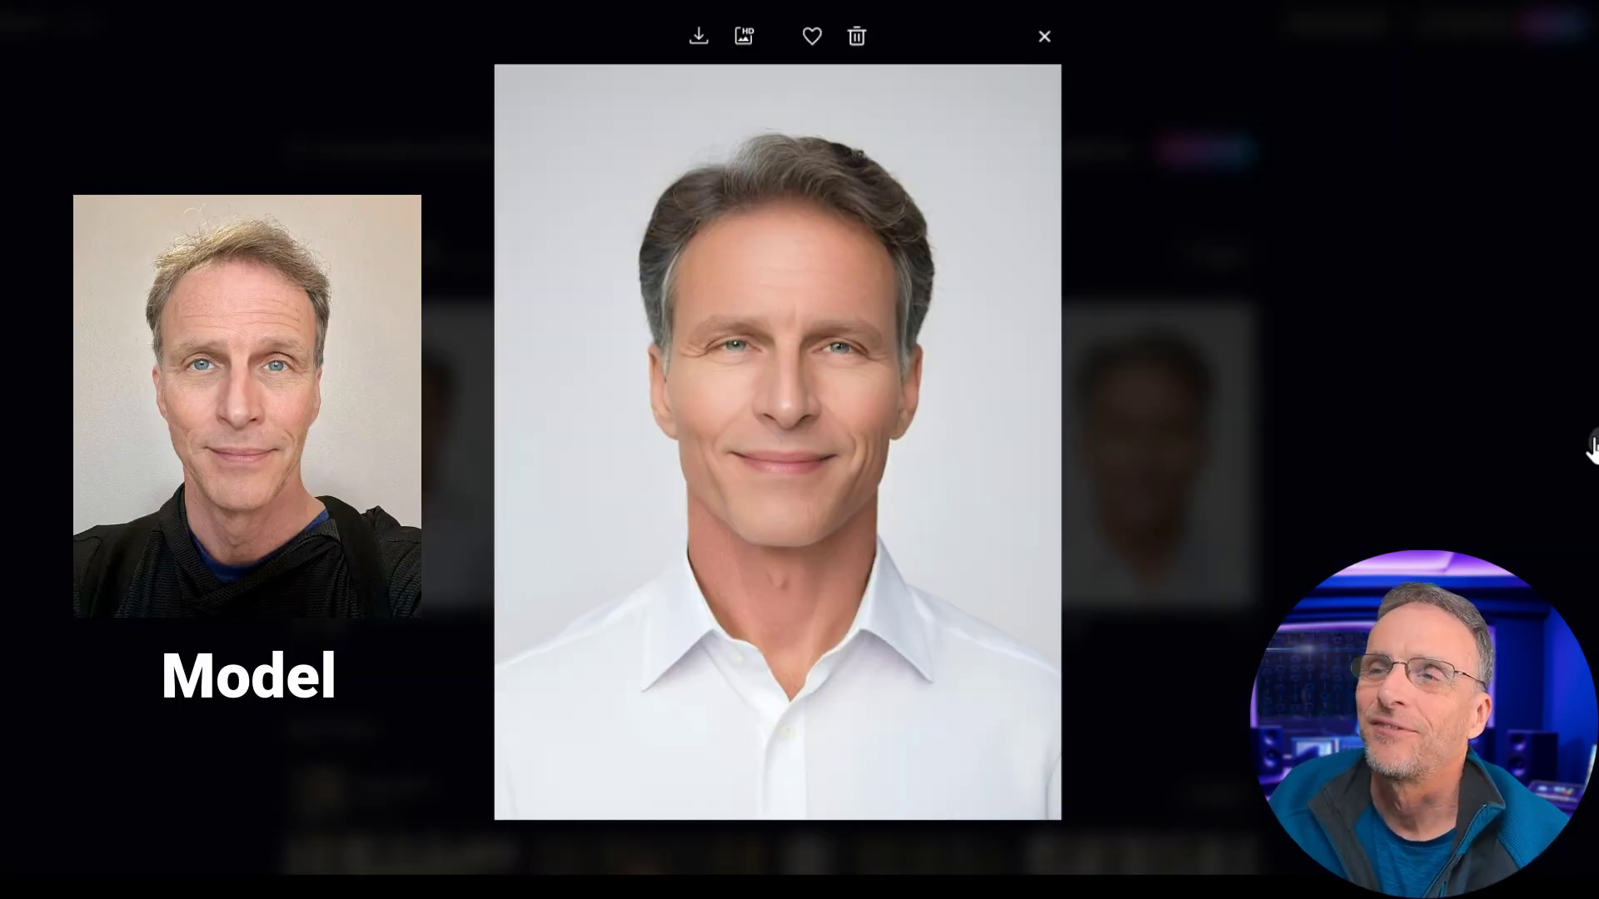
pyautogui.click(1590, 448)
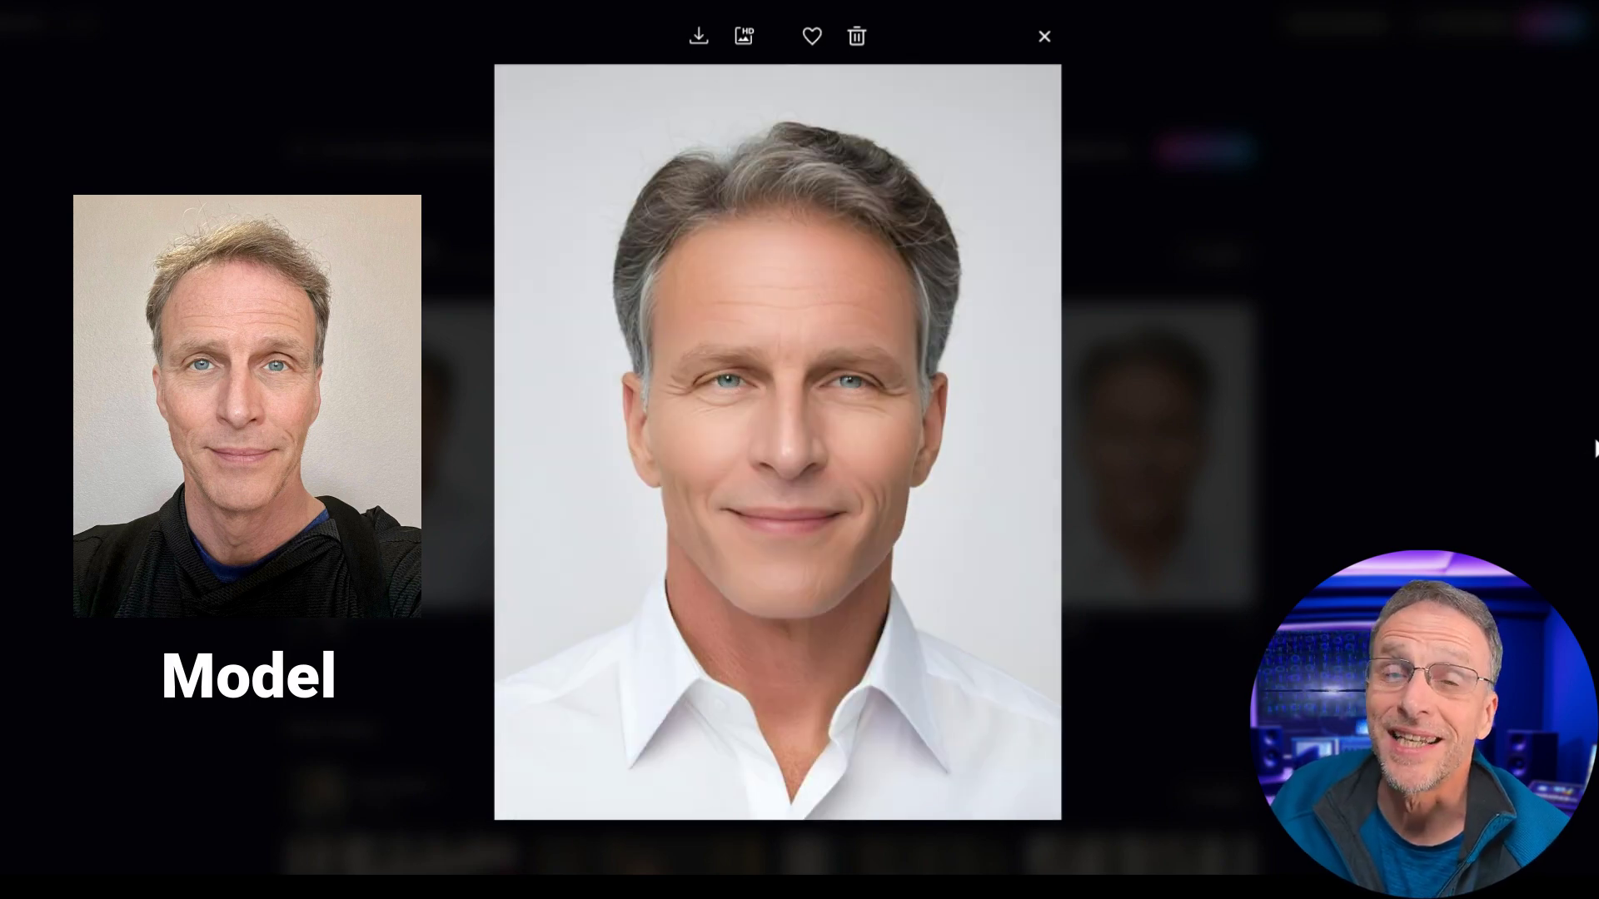
# - Browse the Pop Art portraits full size, then close the viewer and scroll to Royal Princess
pyautogui.click(1482, 201)
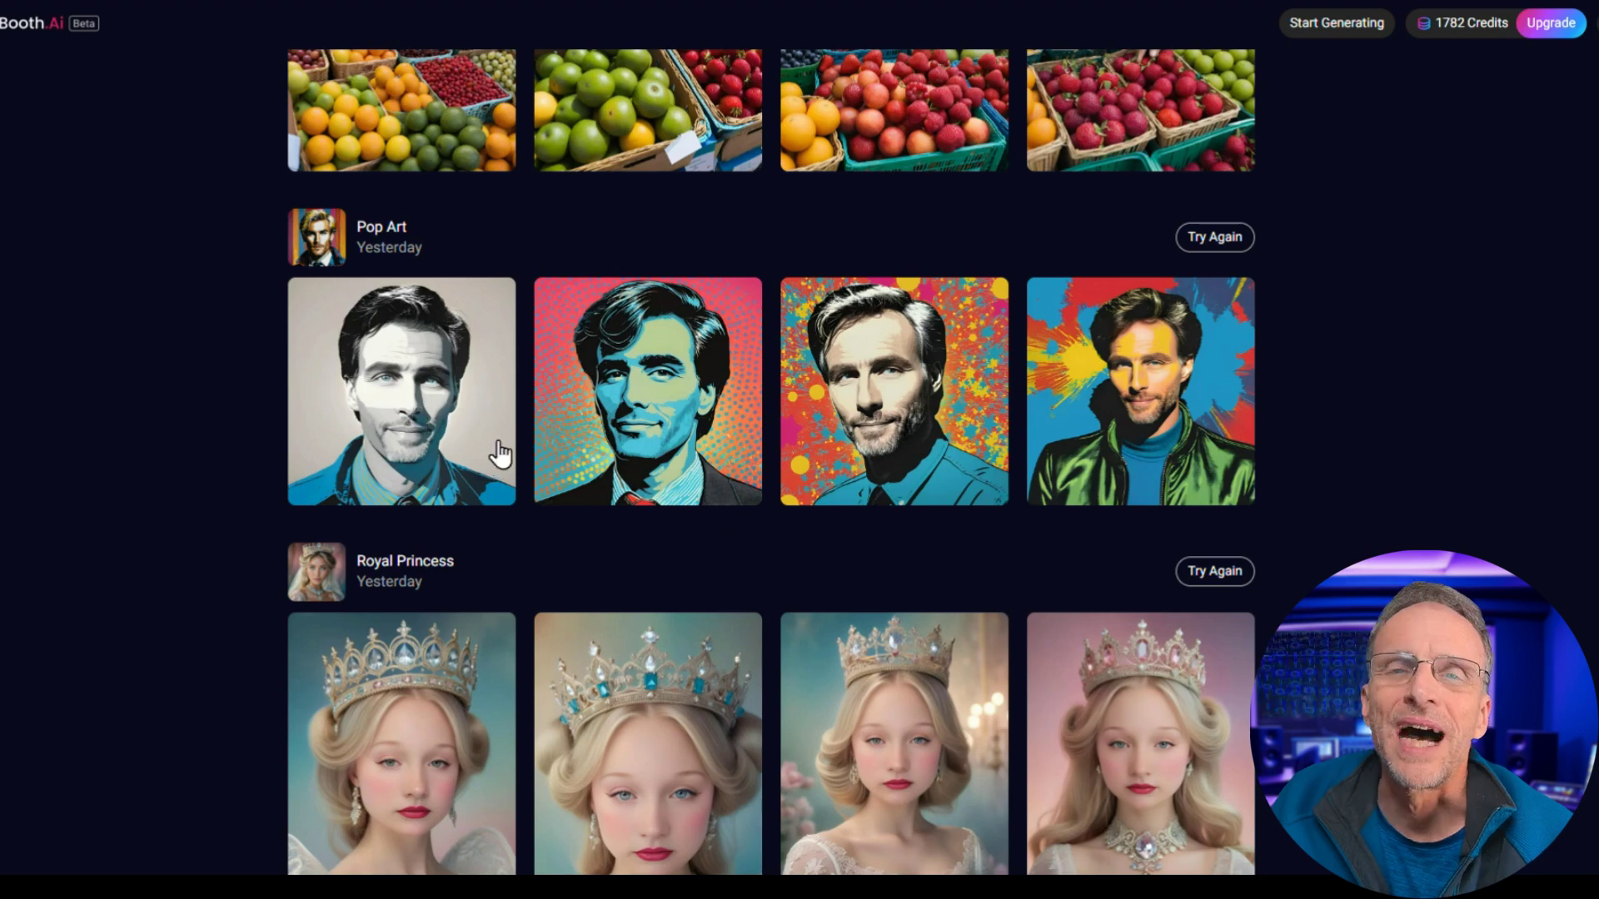
pyautogui.click(423, 424)
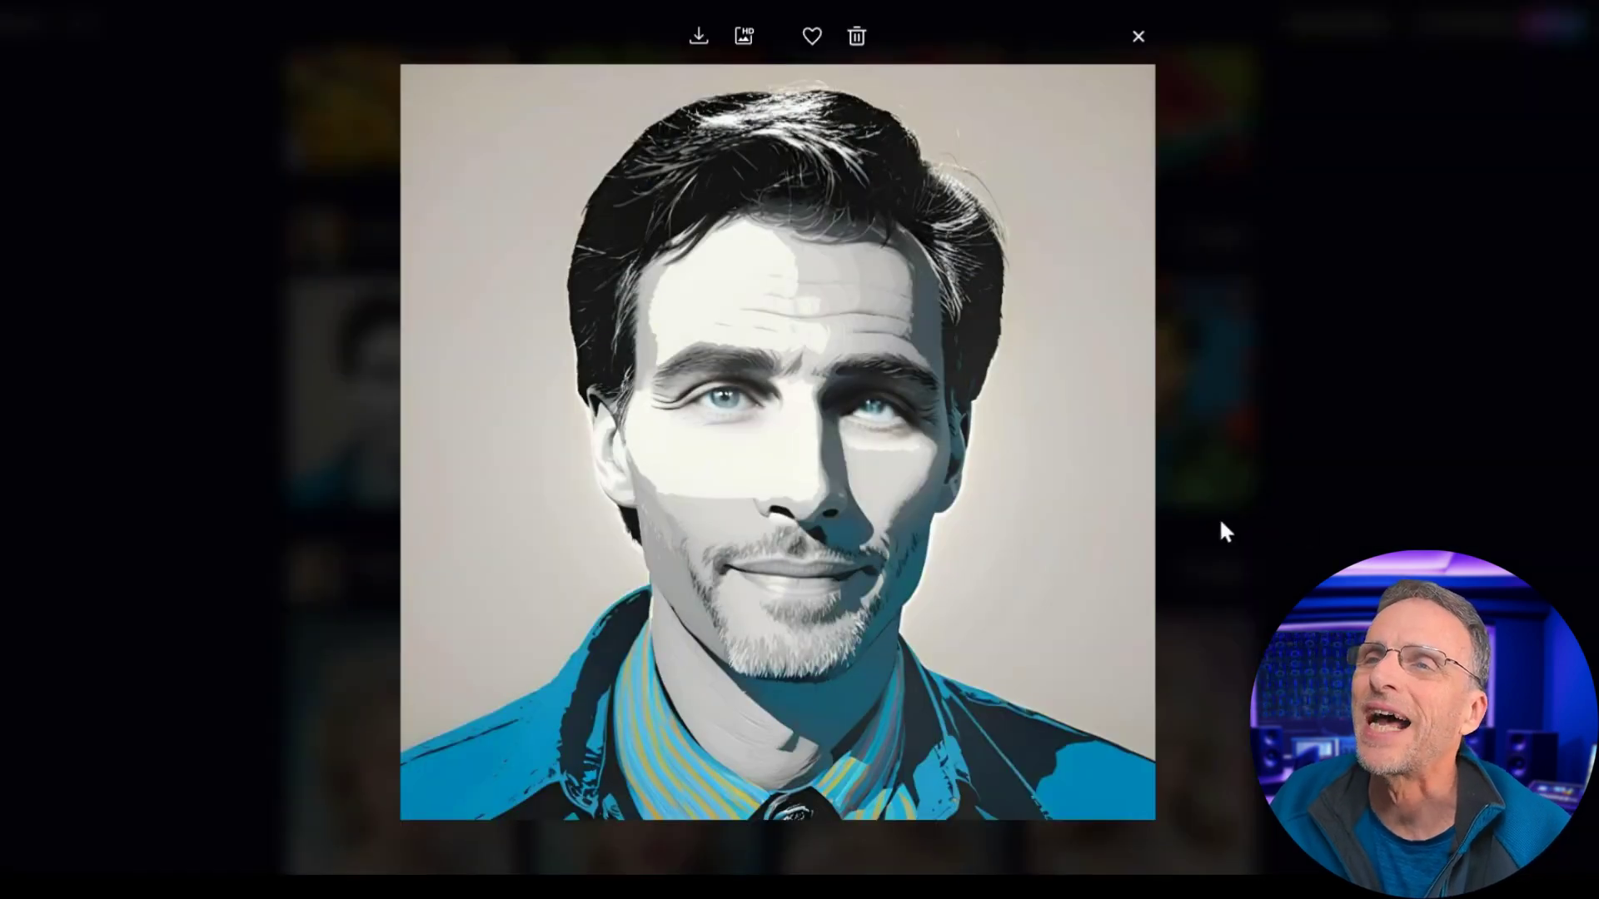
pyautogui.click(1590, 443)
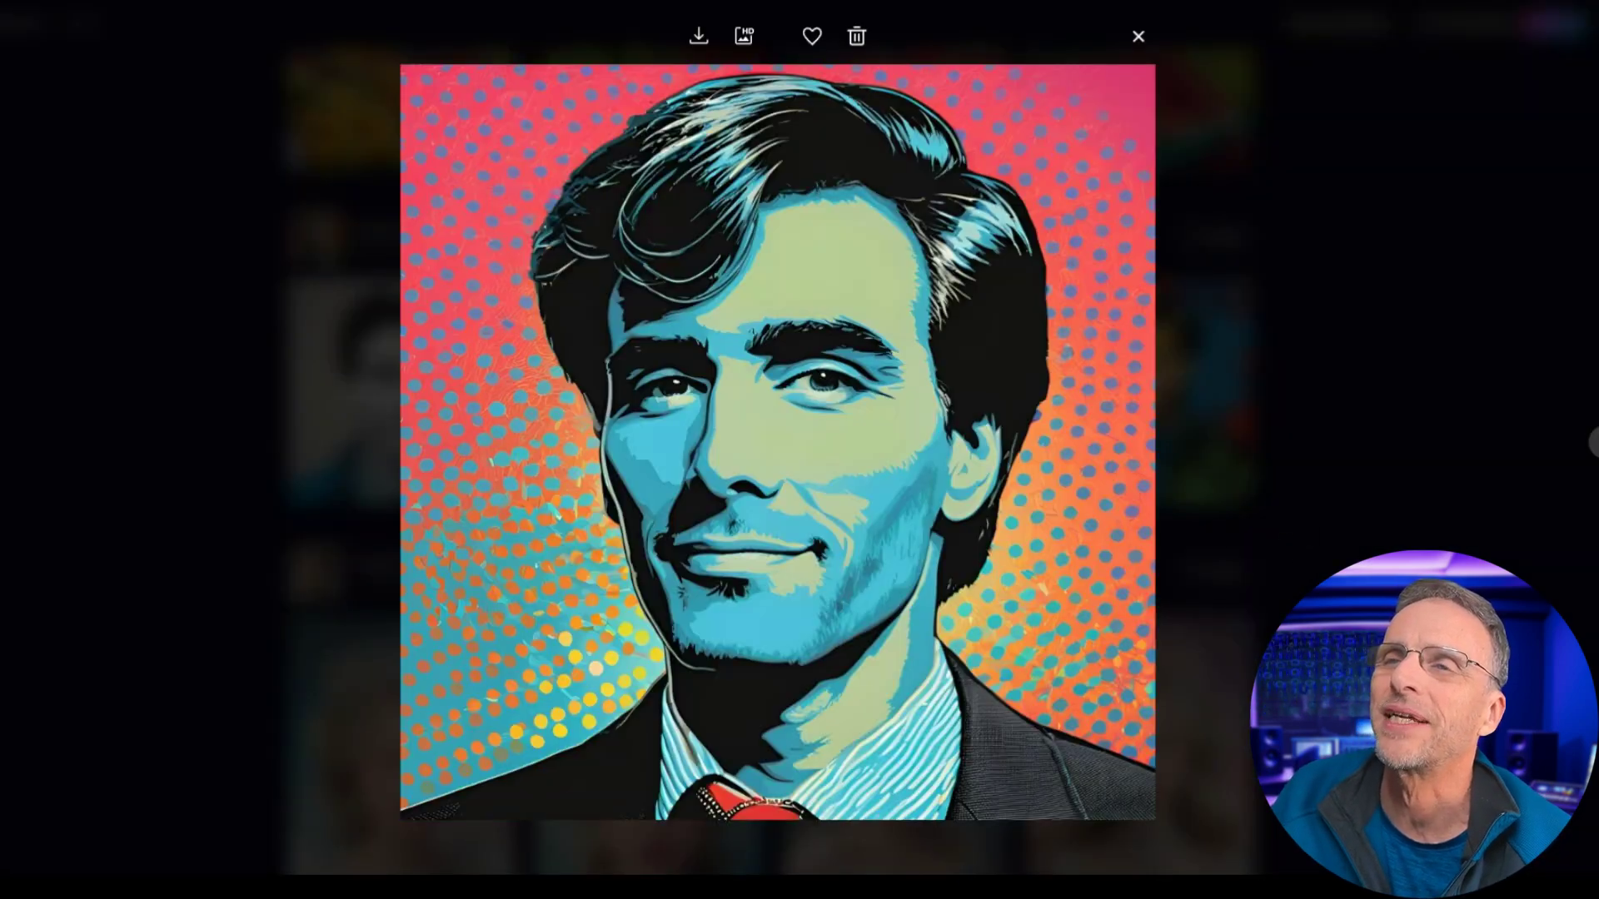
pyautogui.press('Right')
pyautogui.press('Right')
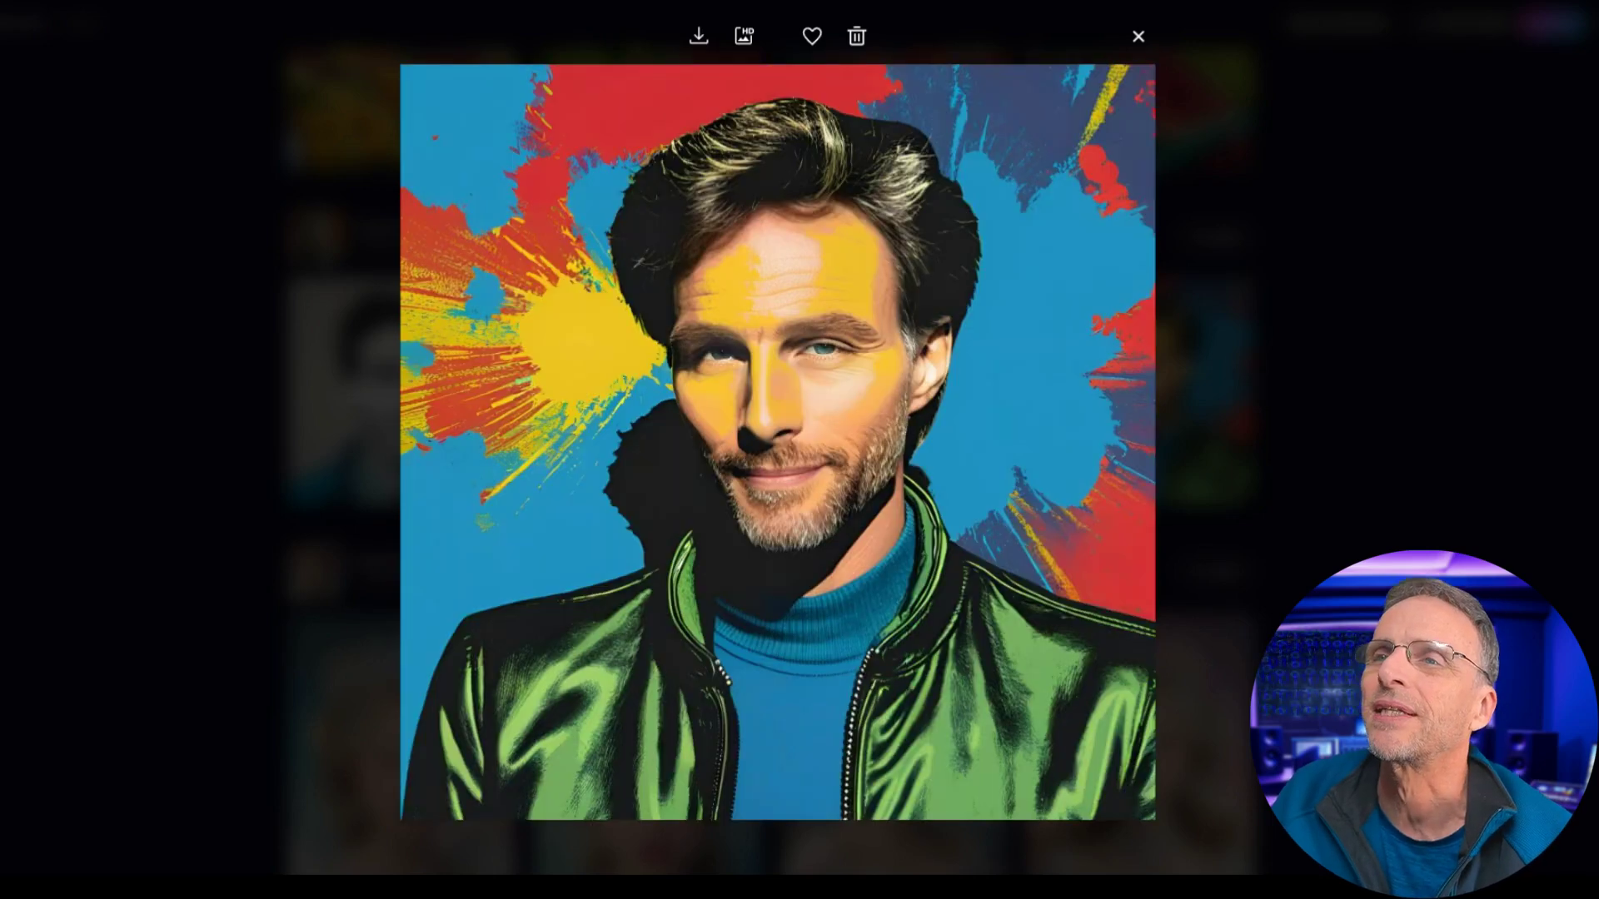
pyautogui.click(1137, 36)
pyautogui.scroll(-6, 1096, 583)
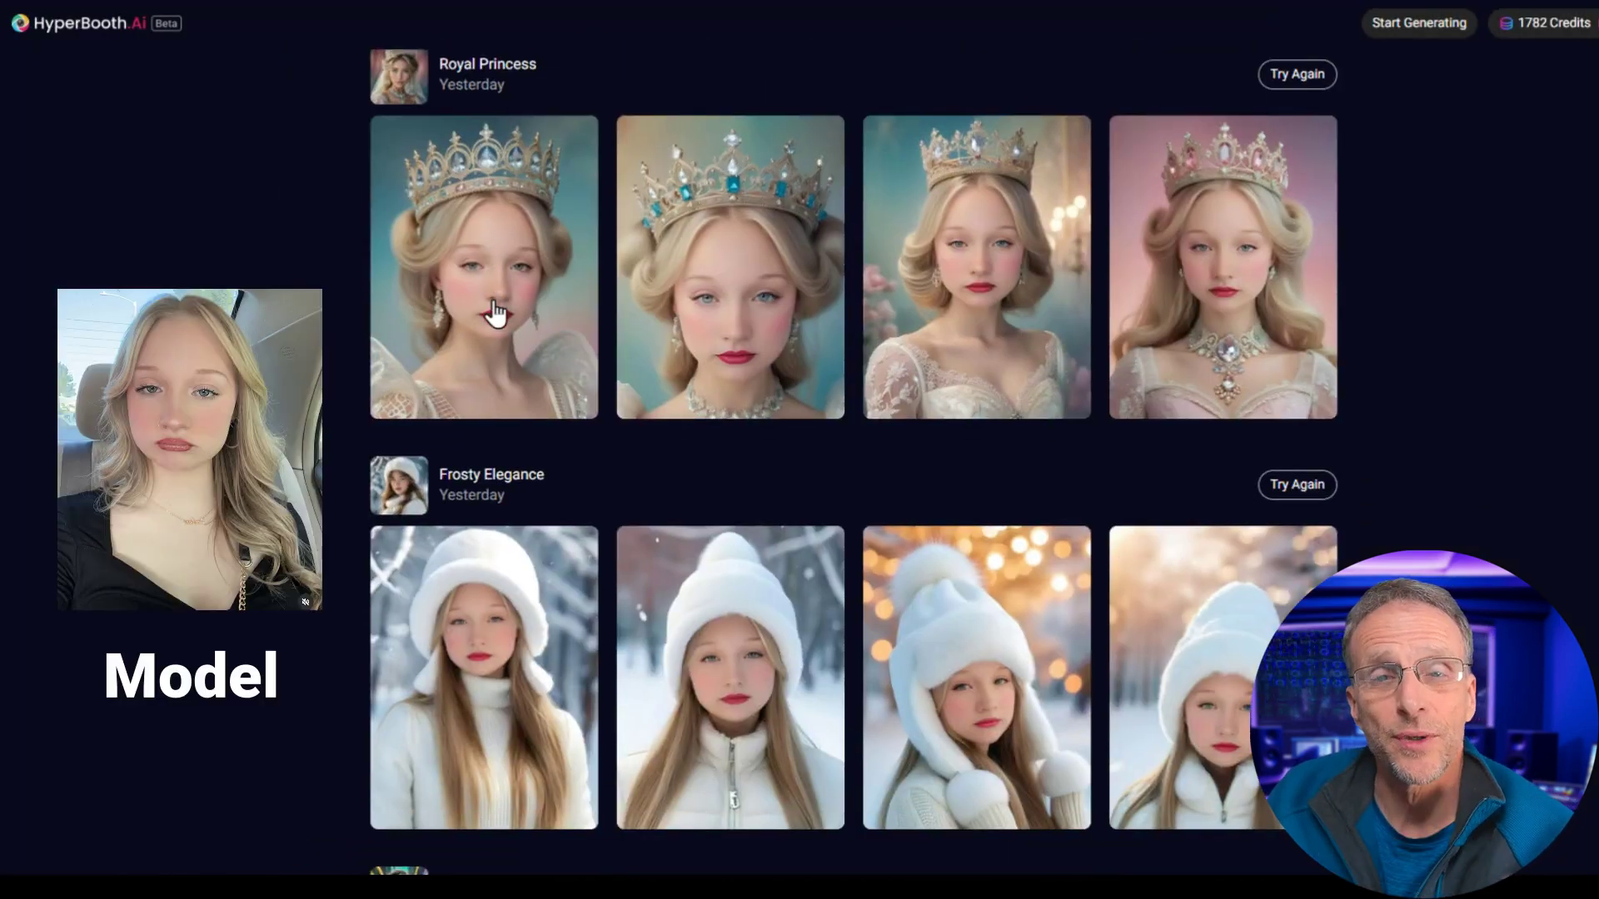
# - Flip through the Frosty Elegance portraits full size, then move to the style catalog with Easter Party and Royal Wedding Joy
pyautogui.scroll(-3, 496, 312)
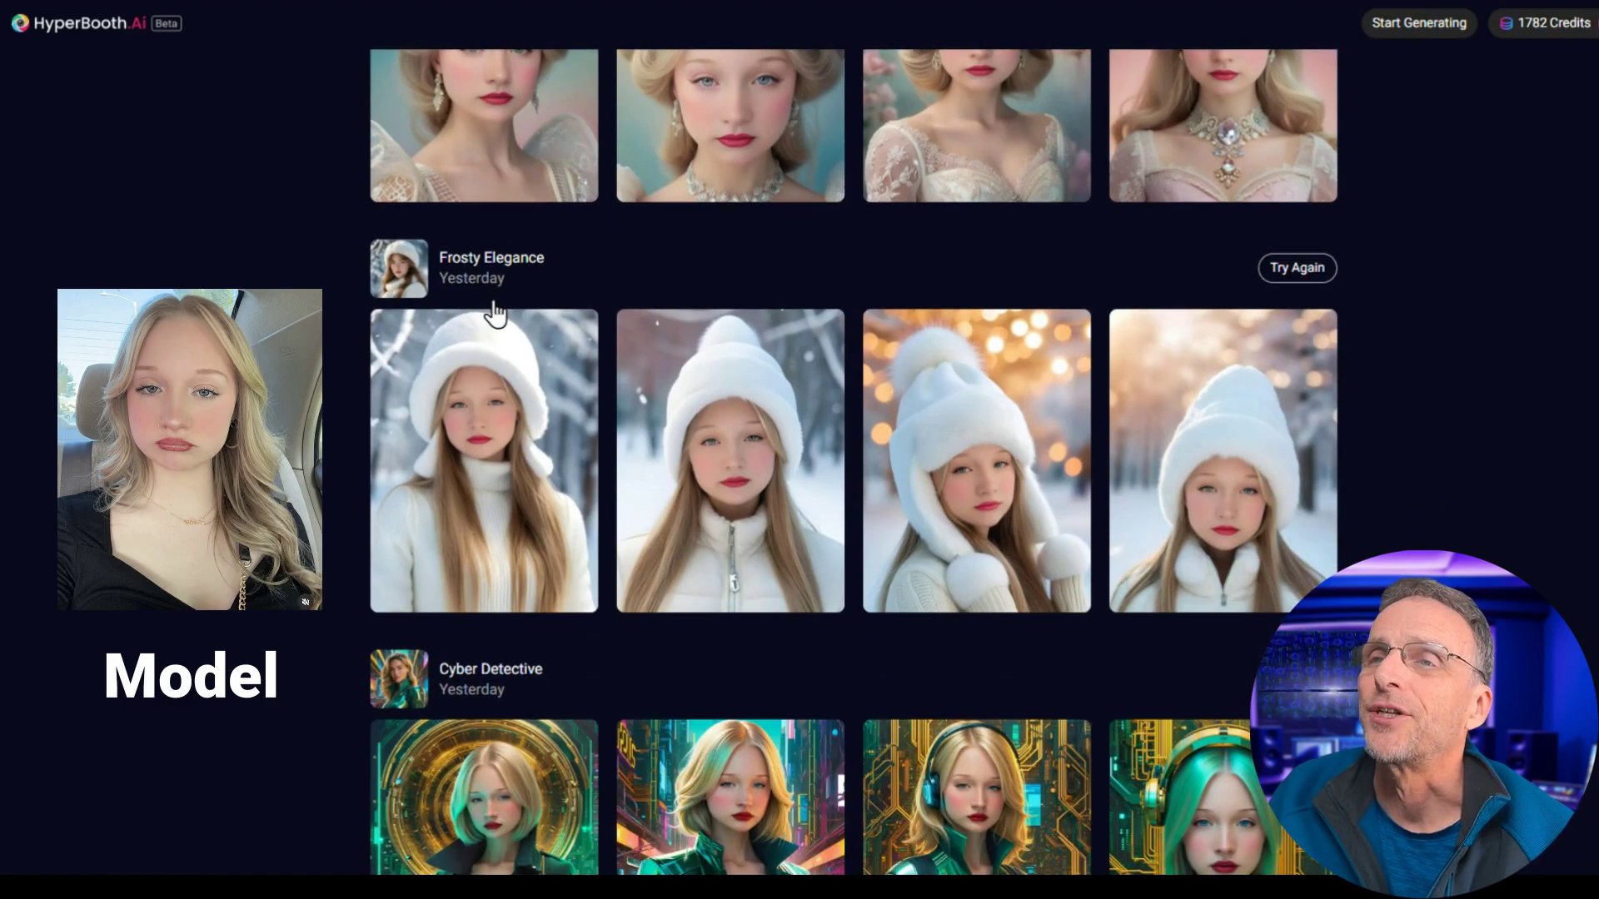
pyautogui.scroll(-1, 496, 333)
pyautogui.scroll(-2, 971, 404)
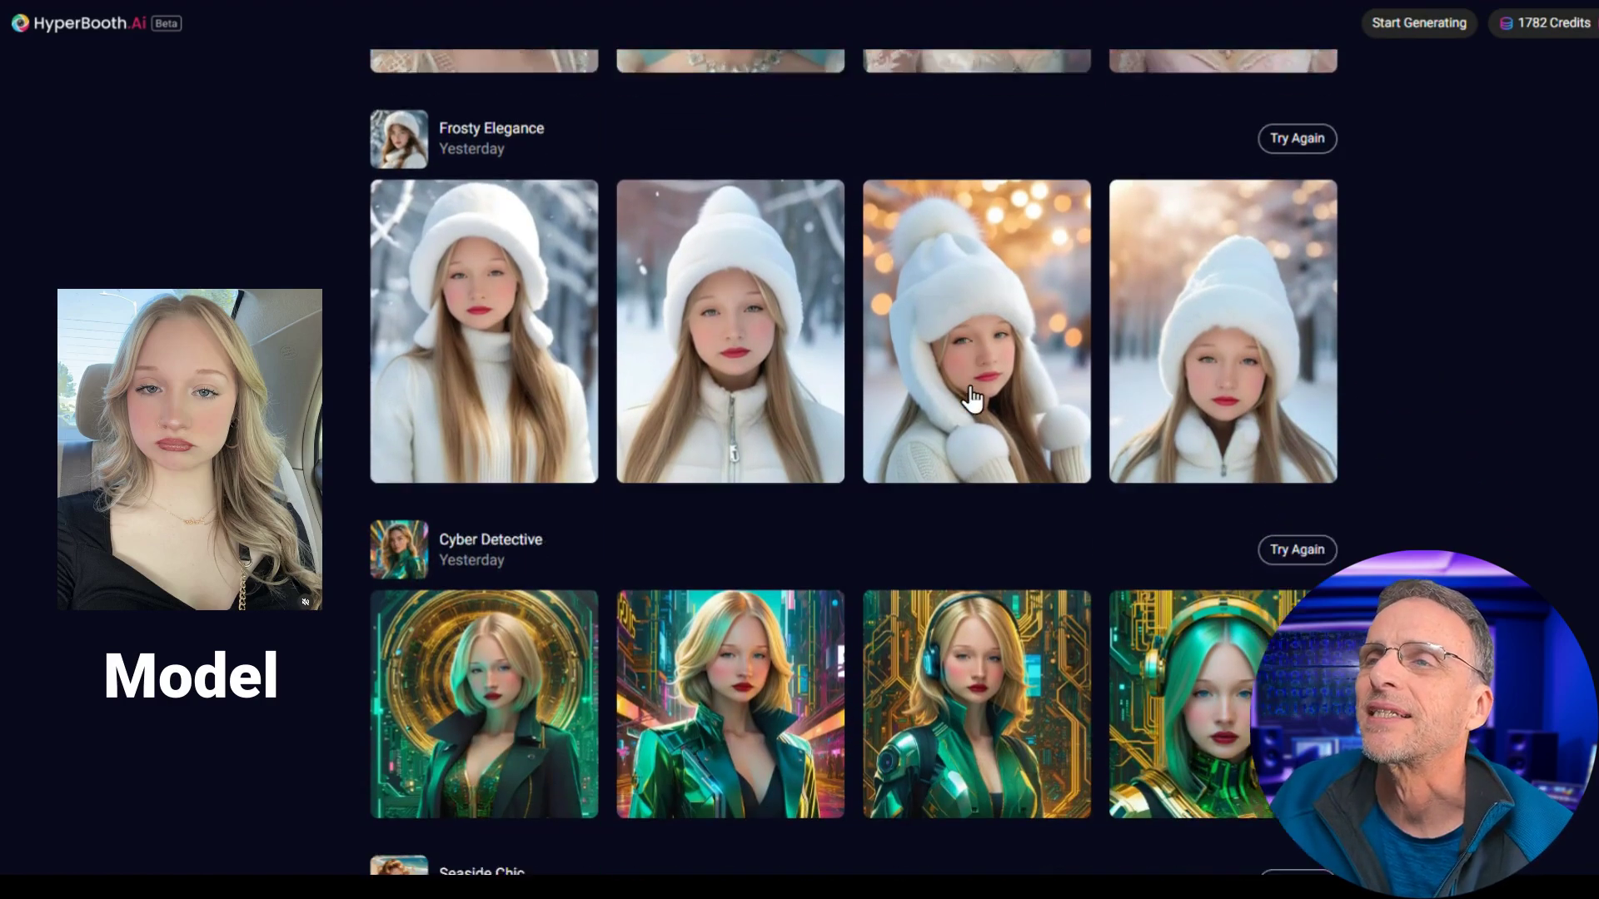
pyautogui.click(533, 225)
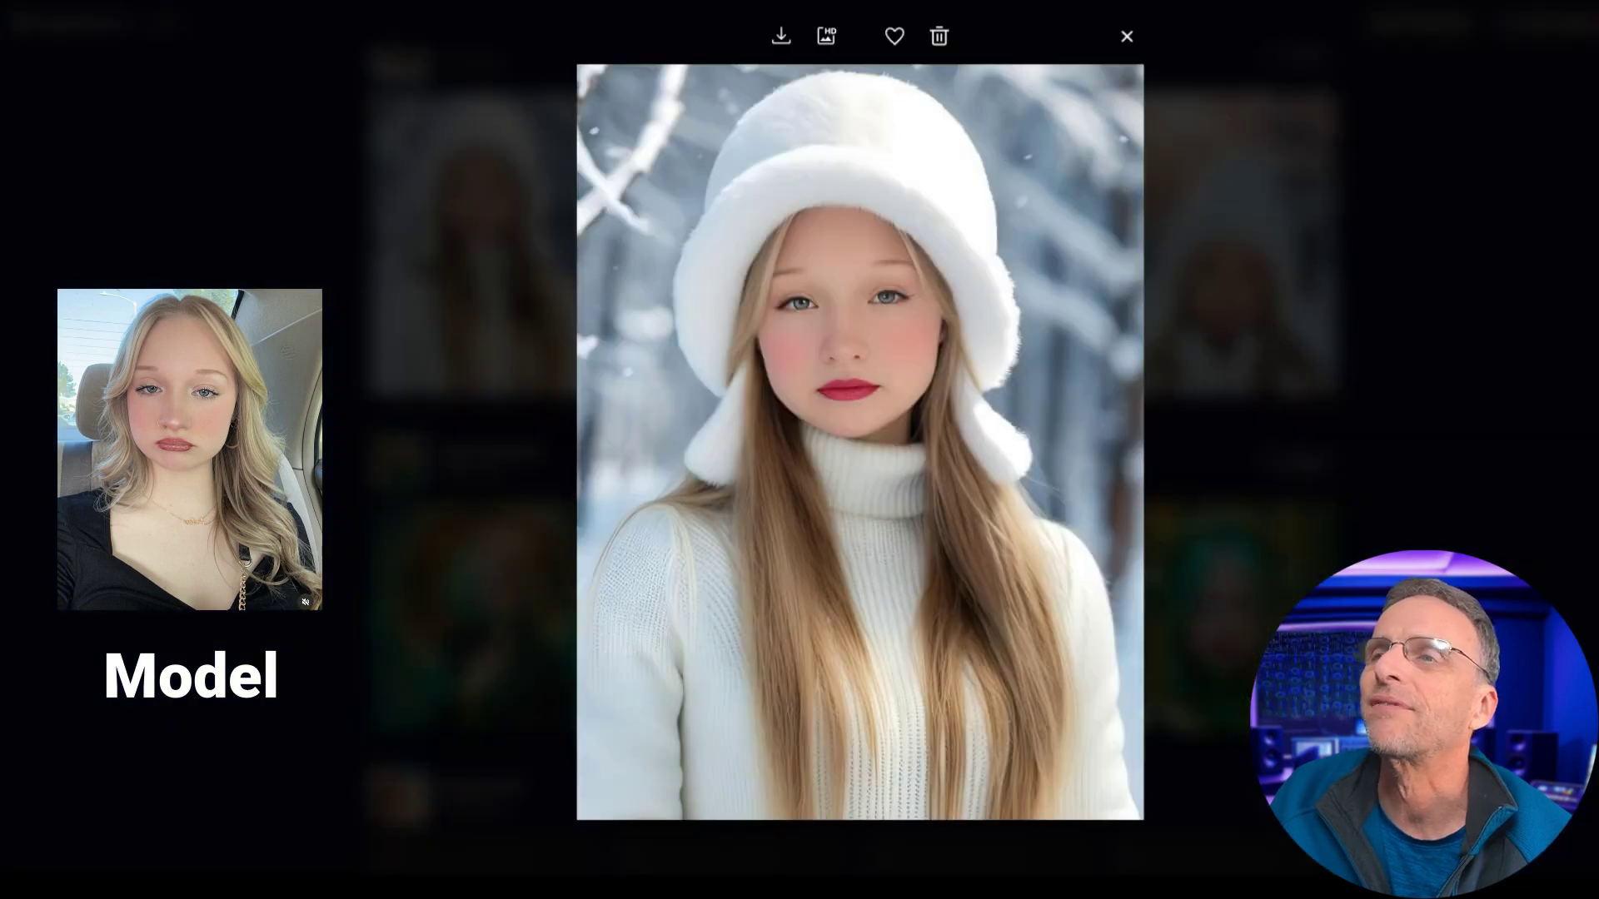
pyautogui.press('Right')
pyautogui.press('Escape')
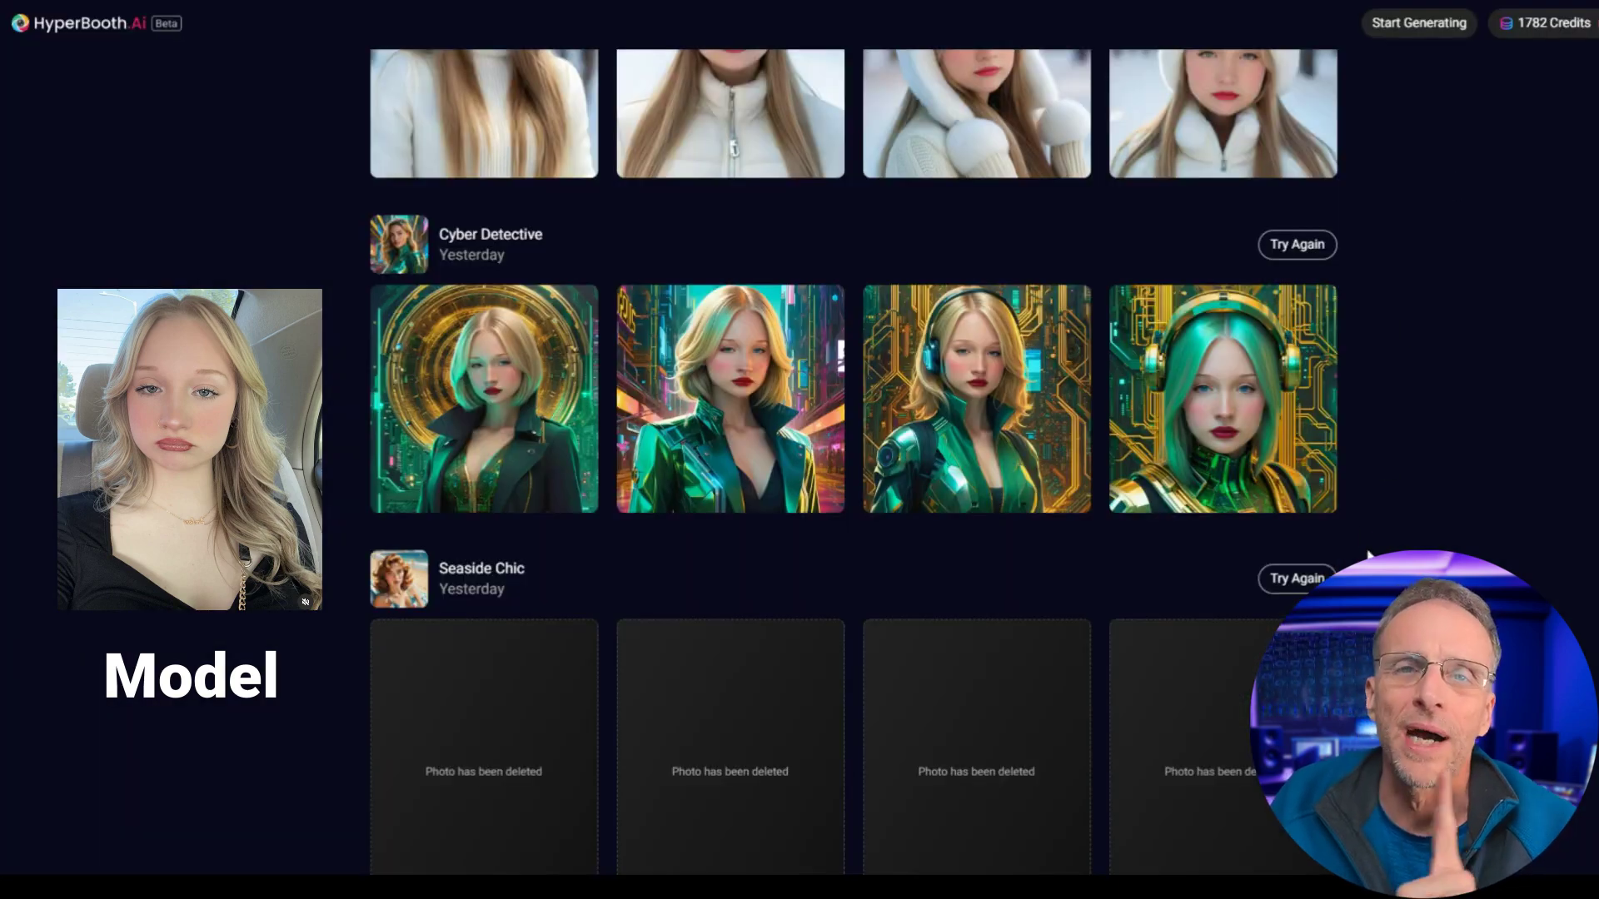
pyautogui.scroll(8, 1366, 546)
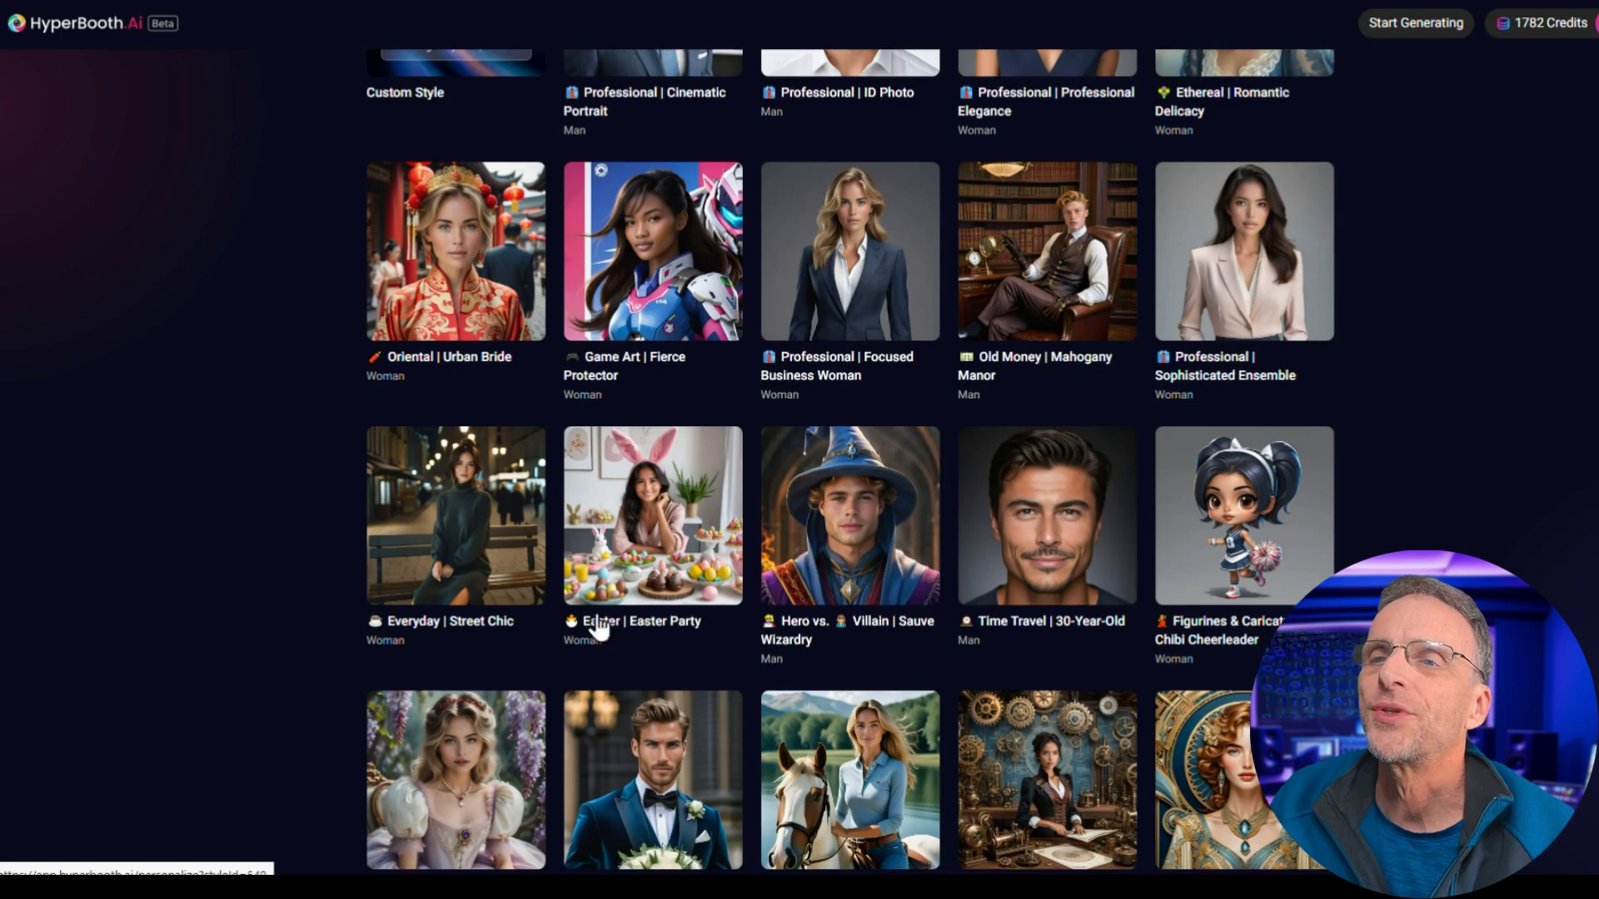
pyautogui.scroll(-10, 783, 653)
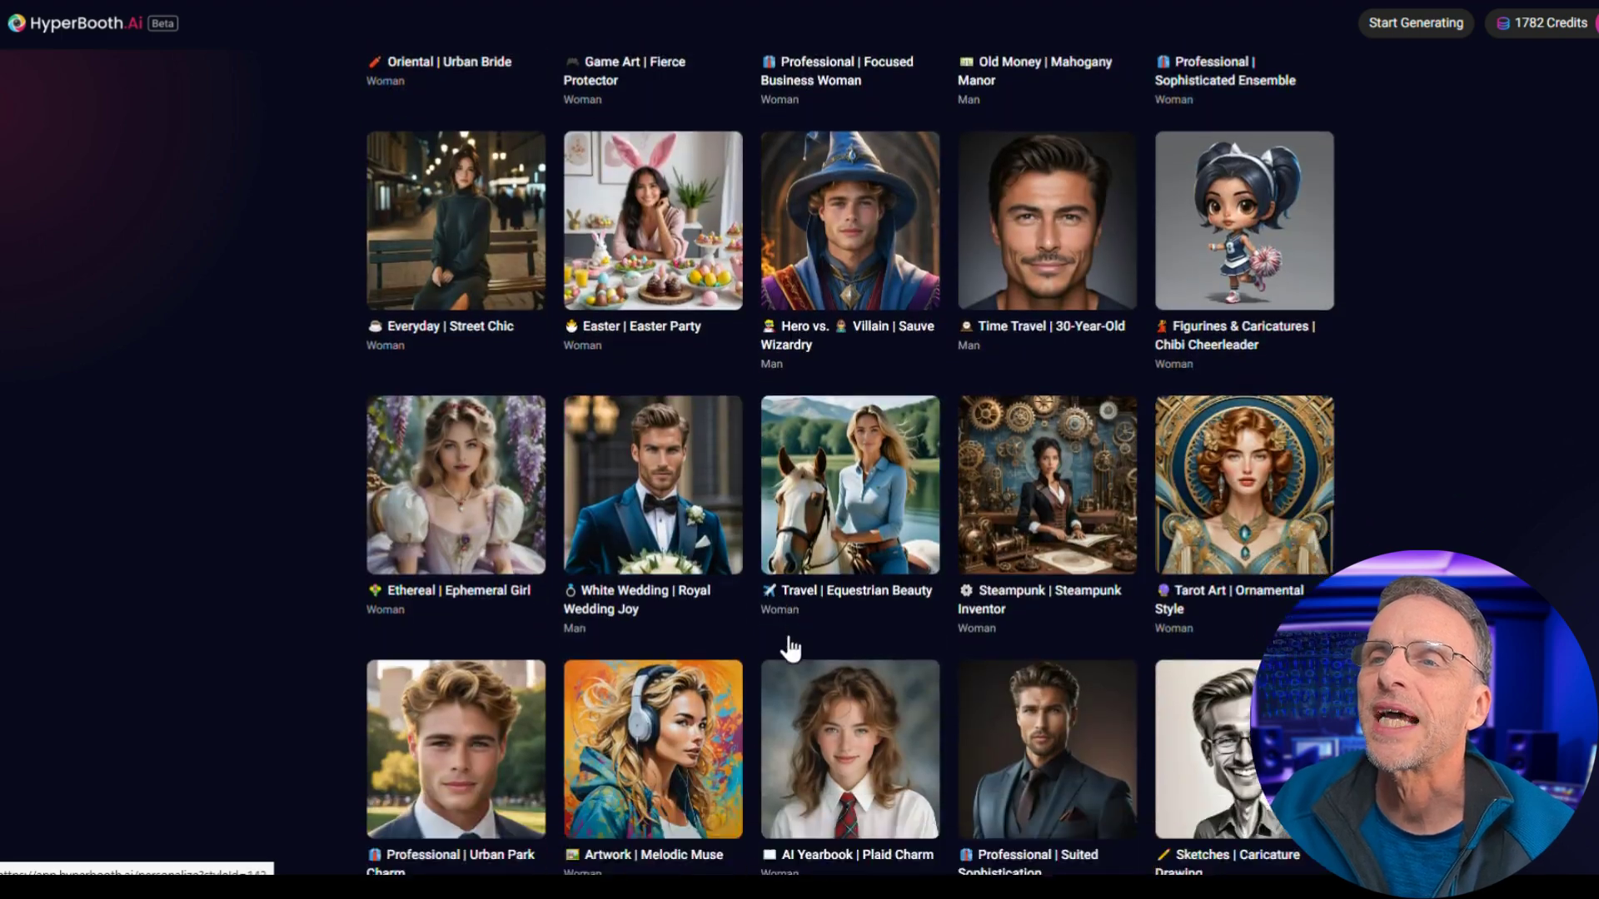
# - Open the Parisian Chic (Woman) Personalize page and enlarge it to inspect the upload guide
pyautogui.click(653, 392)
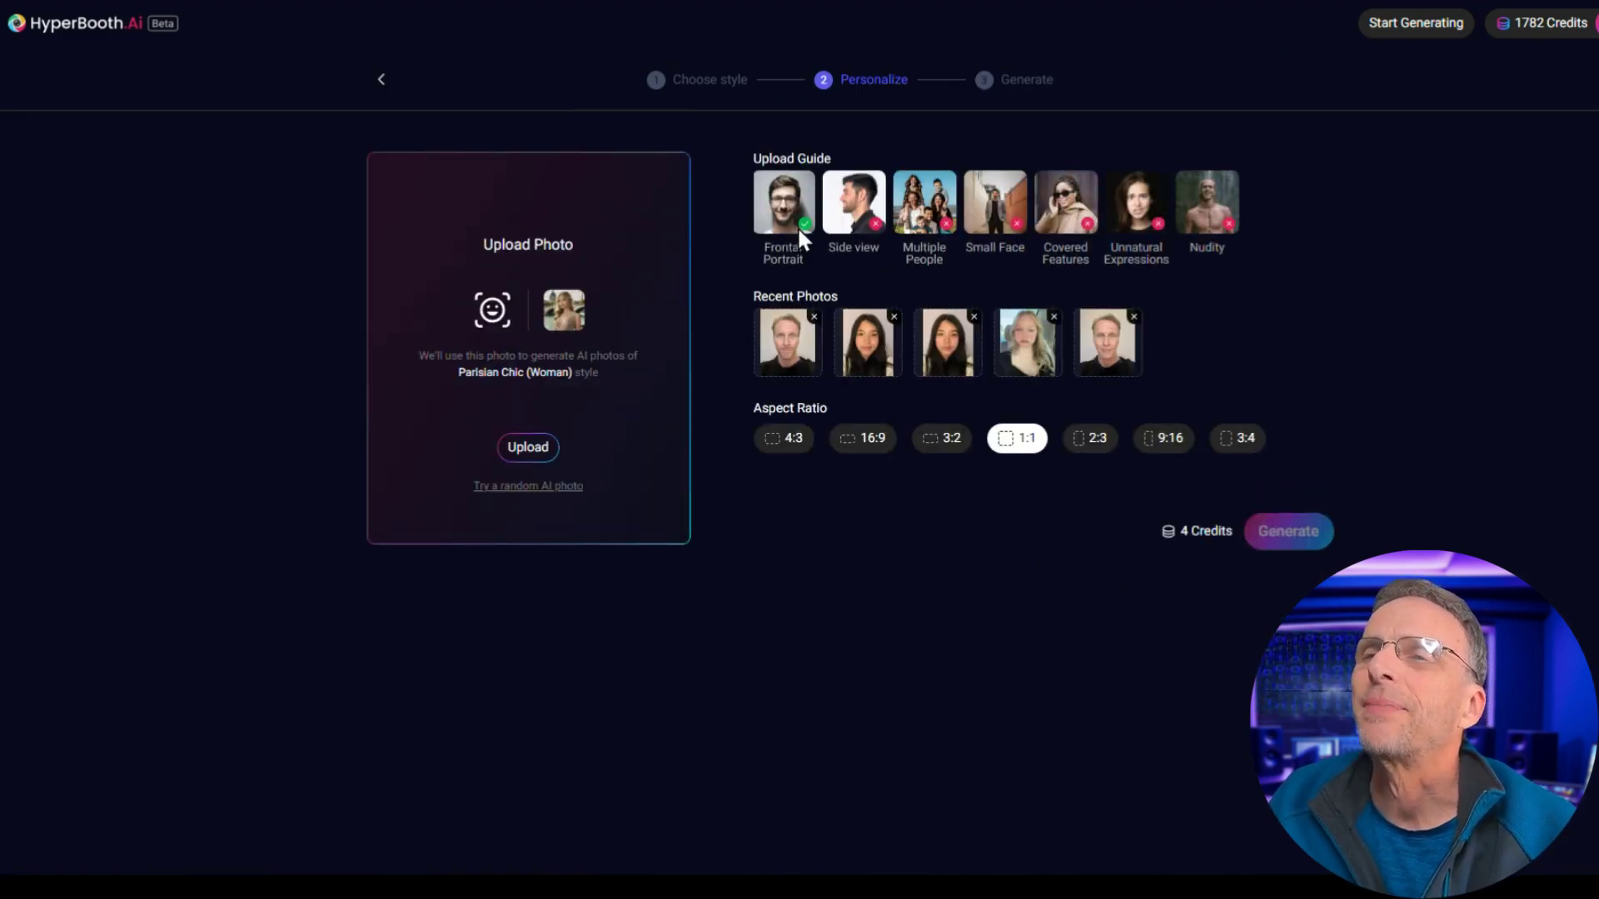
pyautogui.hotkey('ctrl', '+')
pyautogui.hotkey('ctrl', '+')
pyautogui.hotkey('ctrl', '+')
pyautogui.hotkey('ctrl', '+')
pyautogui.hotkey('ctrl', '+')
pyautogui.hotkey('ctrl', '+')
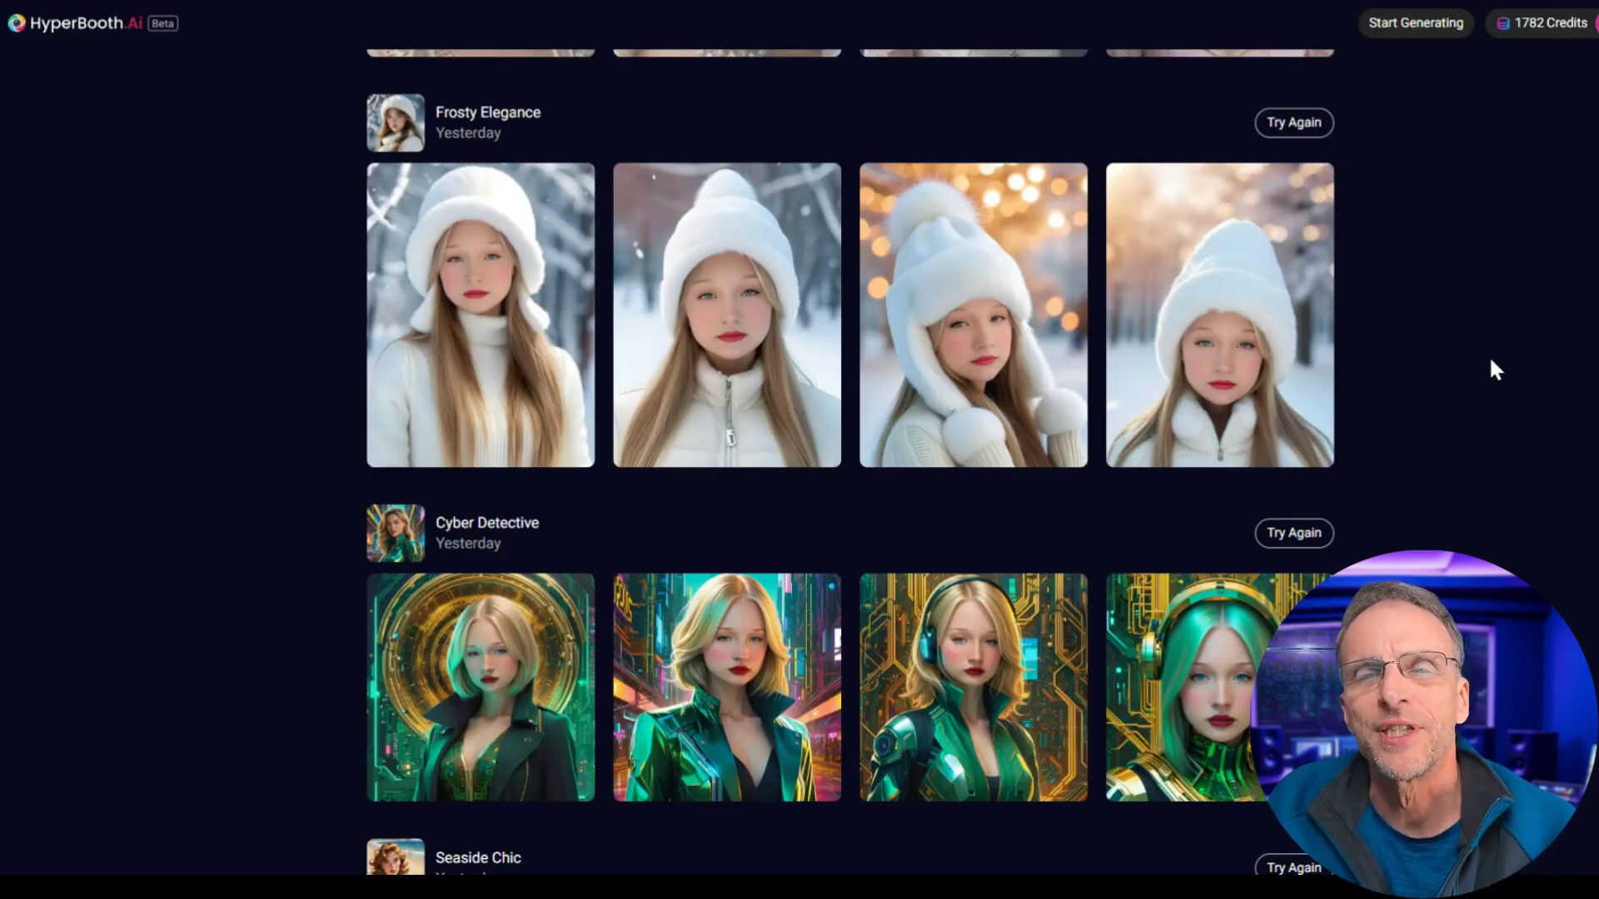
# - Open the Casual Classic portraits full size, flip through two more, and close the viewer
pyautogui.scroll(-15, 1487, 375)
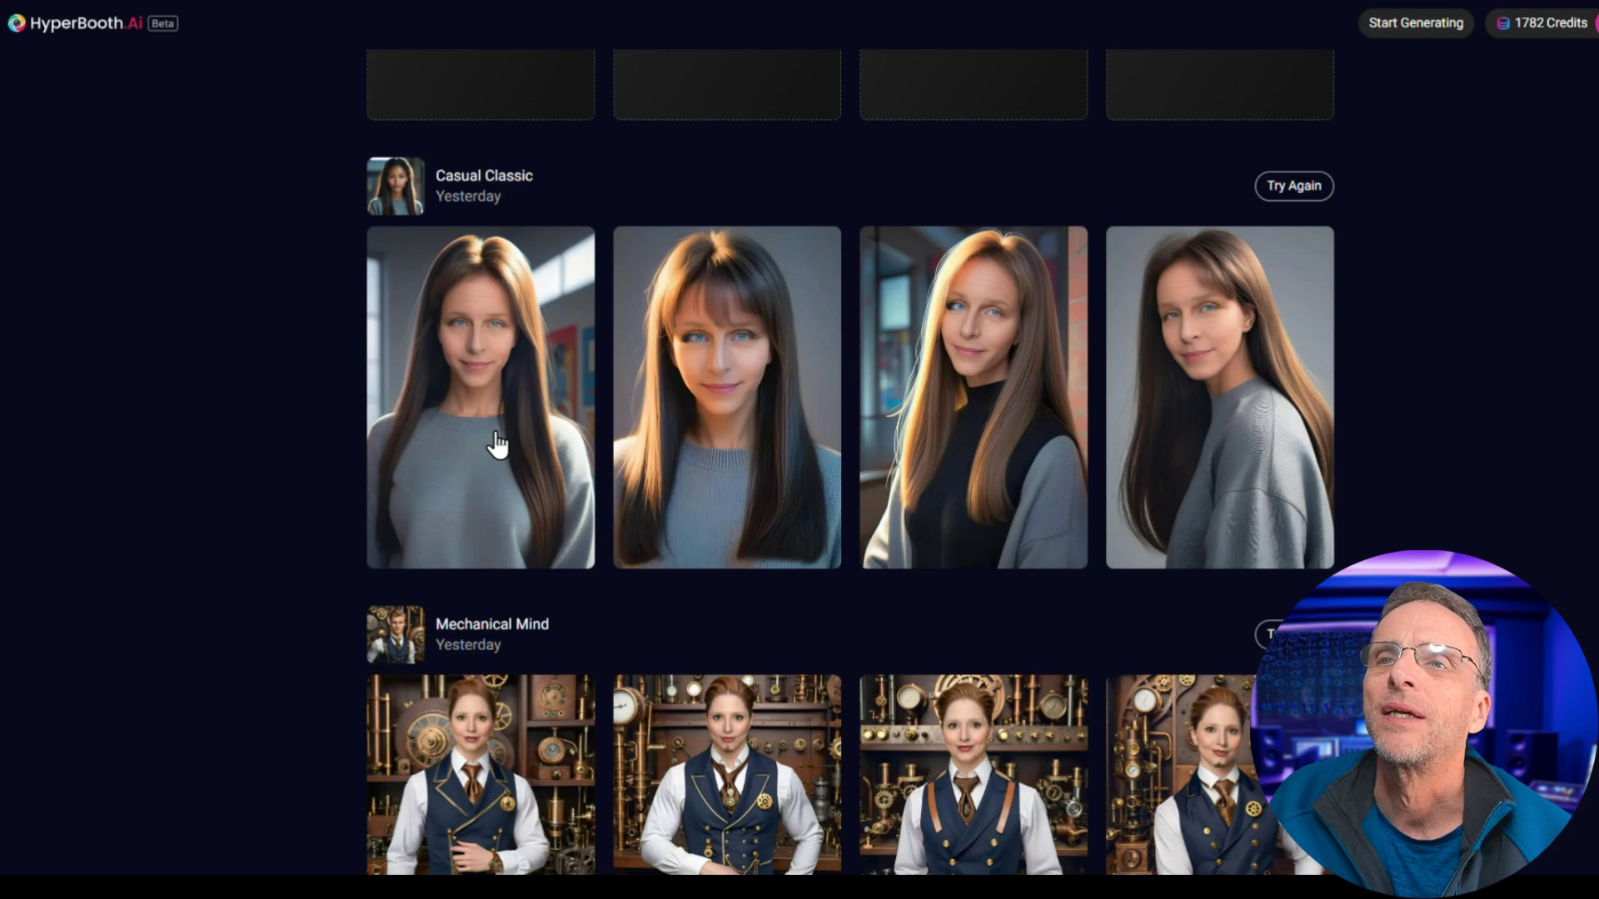
pyautogui.click(504, 438)
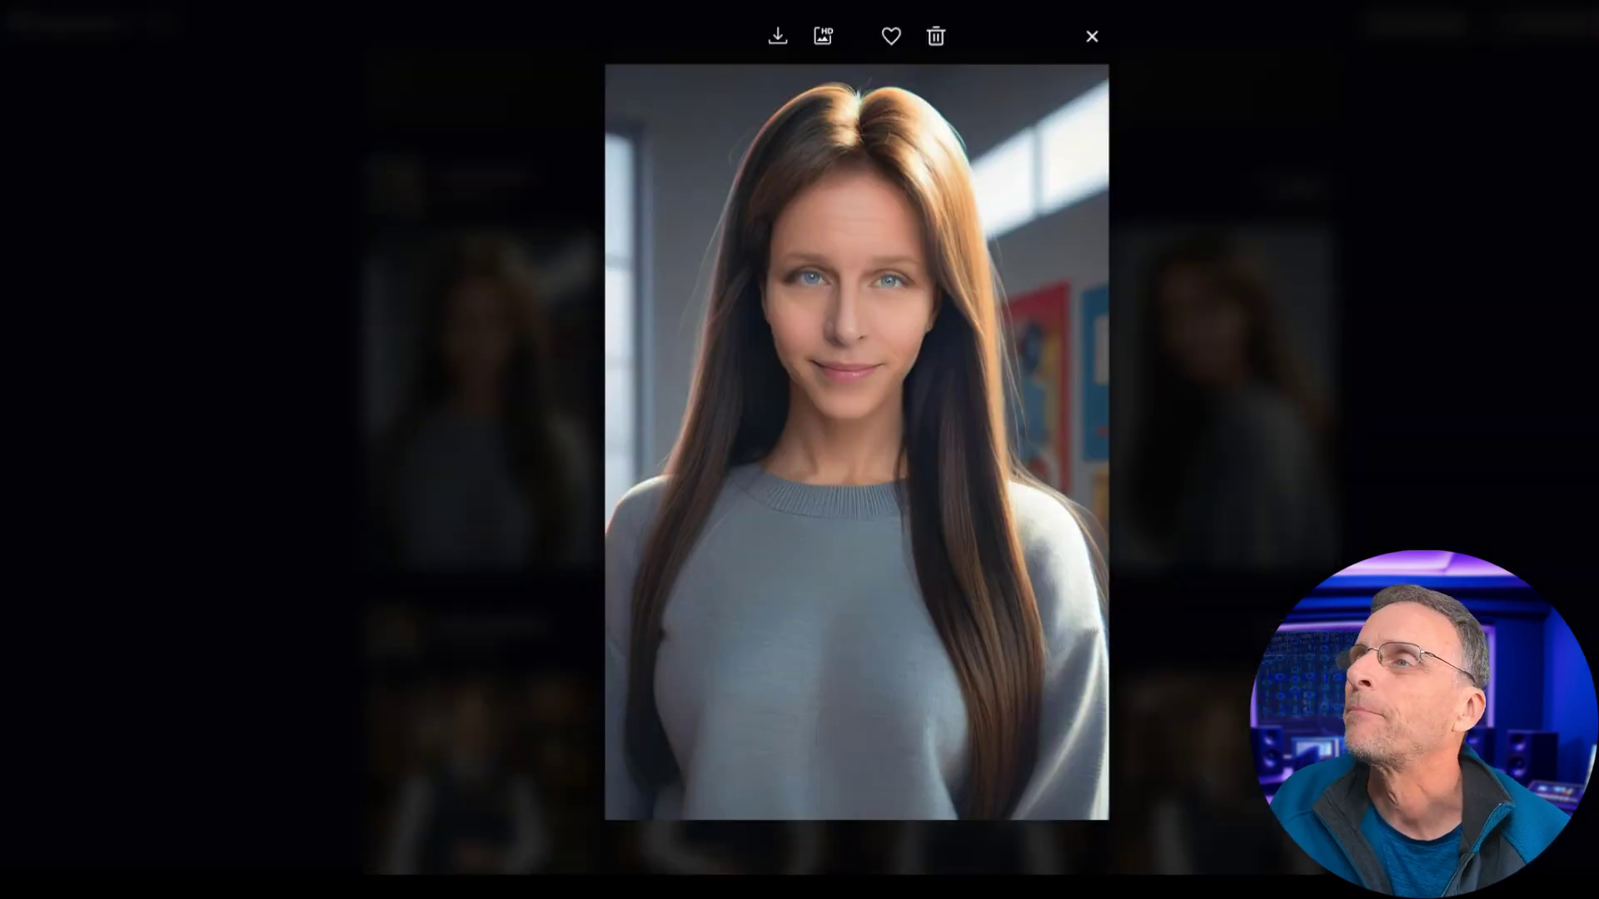
pyautogui.press('Right')
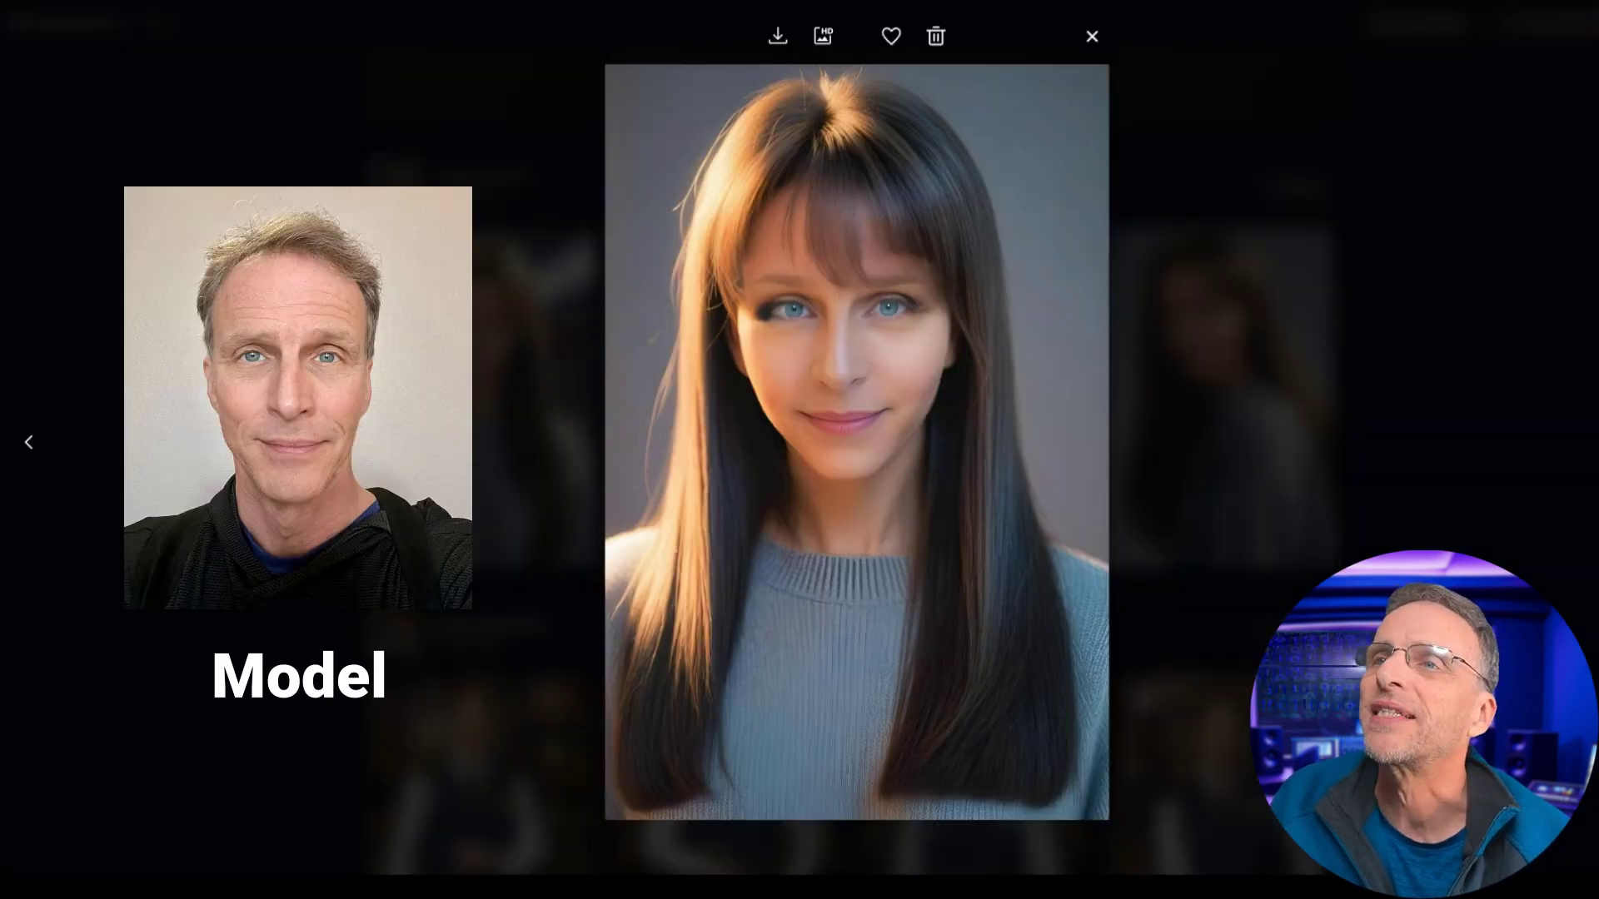
pyautogui.press('Right')
pyautogui.press('Right')
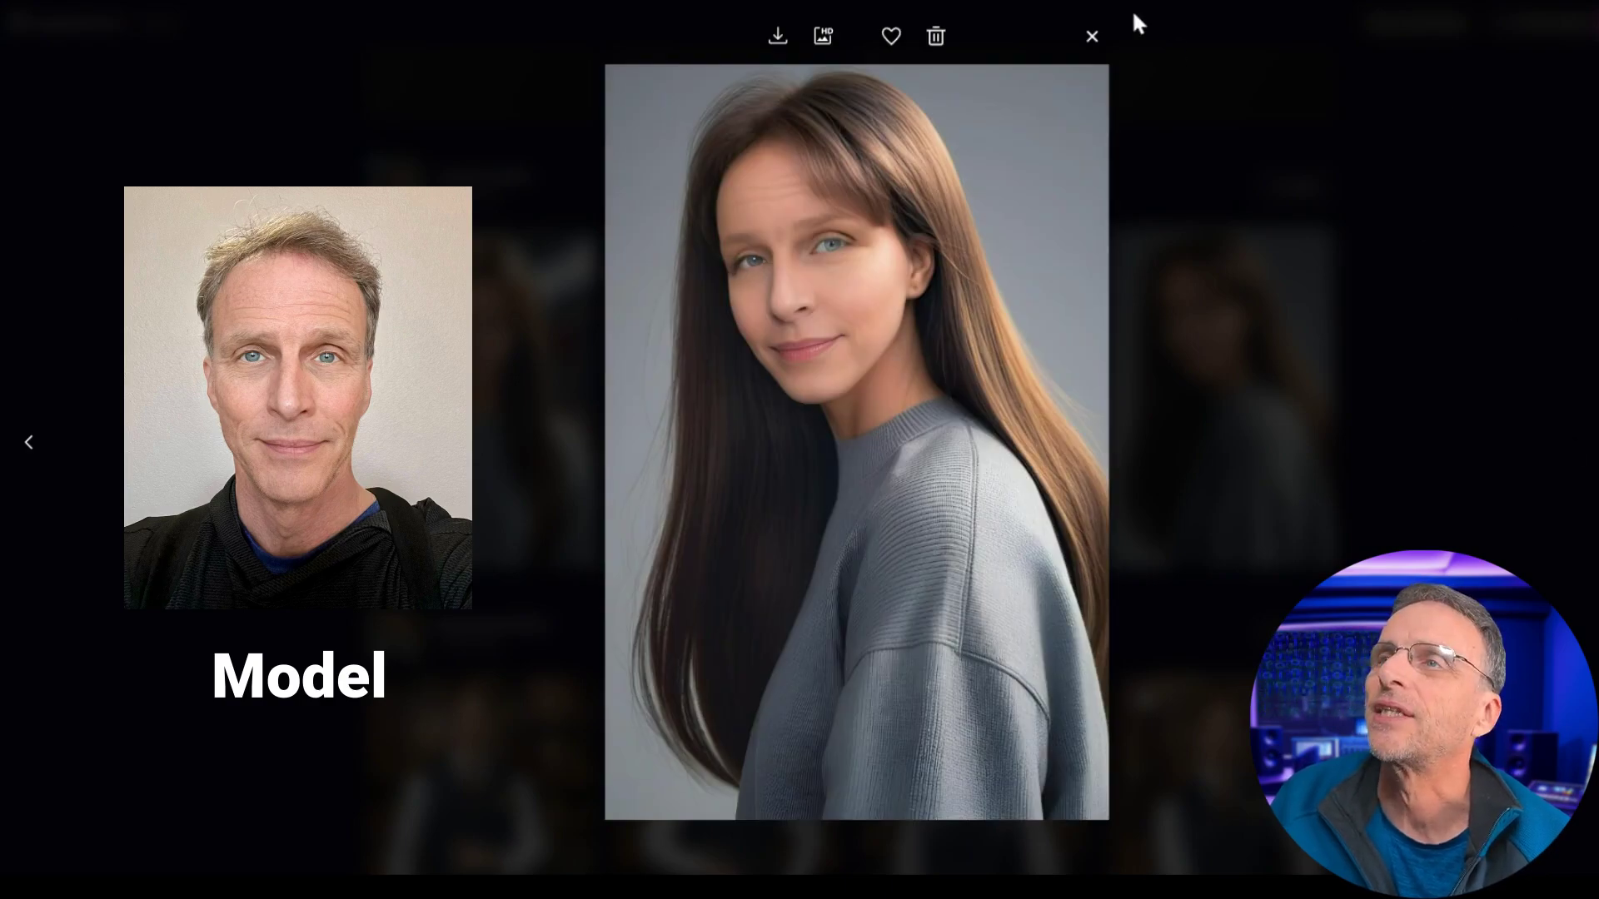
pyautogui.click(1092, 37)
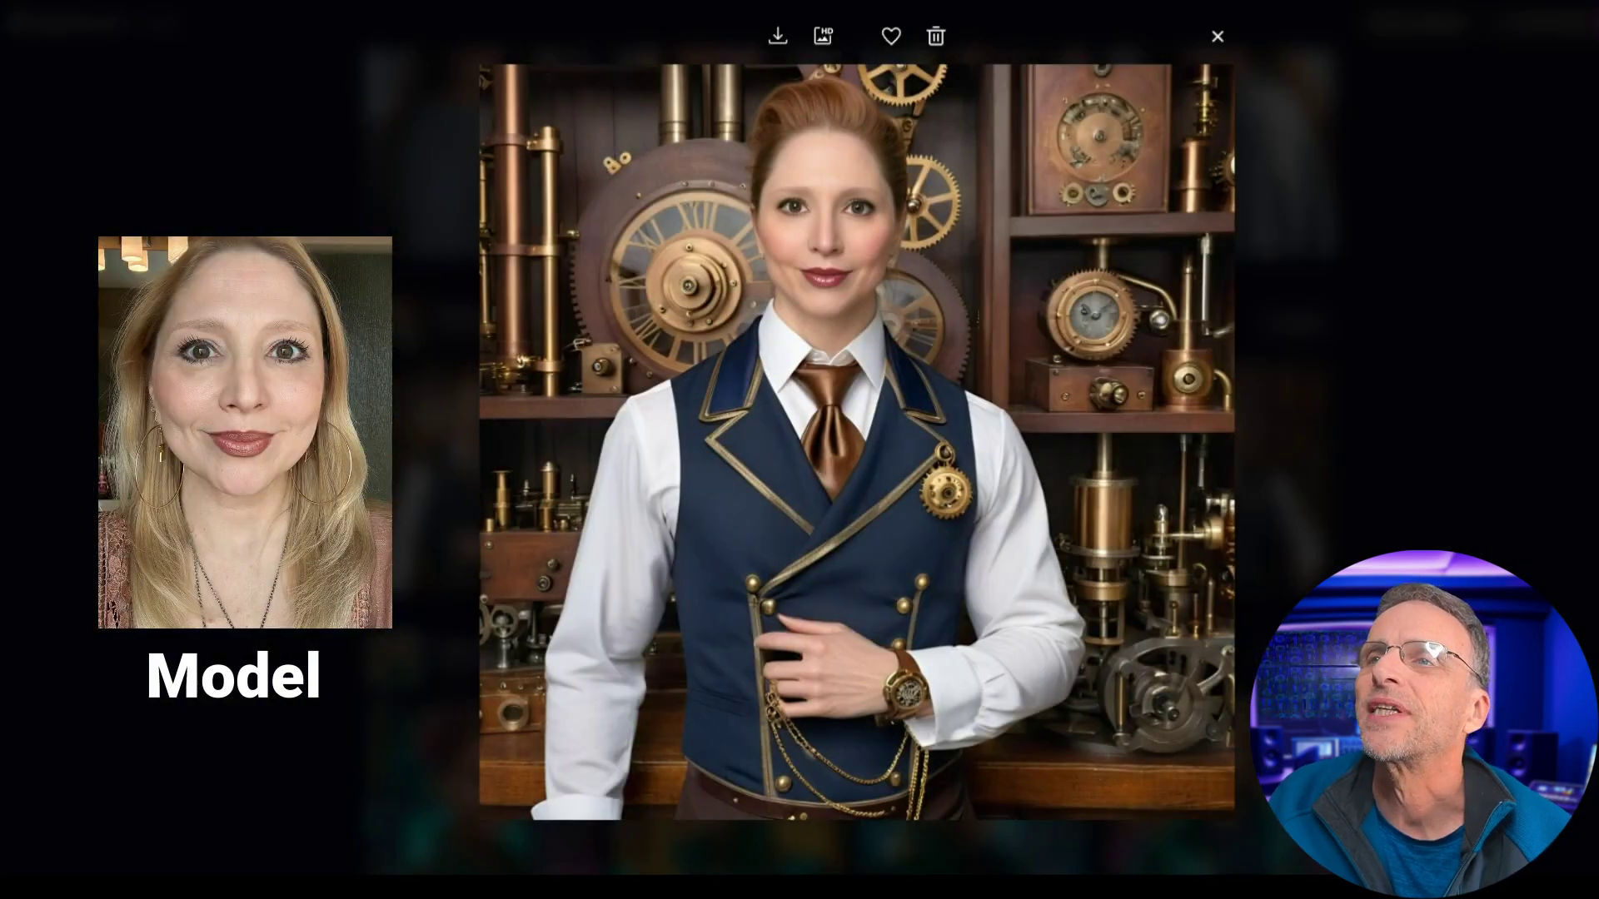
# - Page through the steampunk and cyberpunk portraits, returning to the Snowy Café Tranquility set
pyautogui.press('Right')
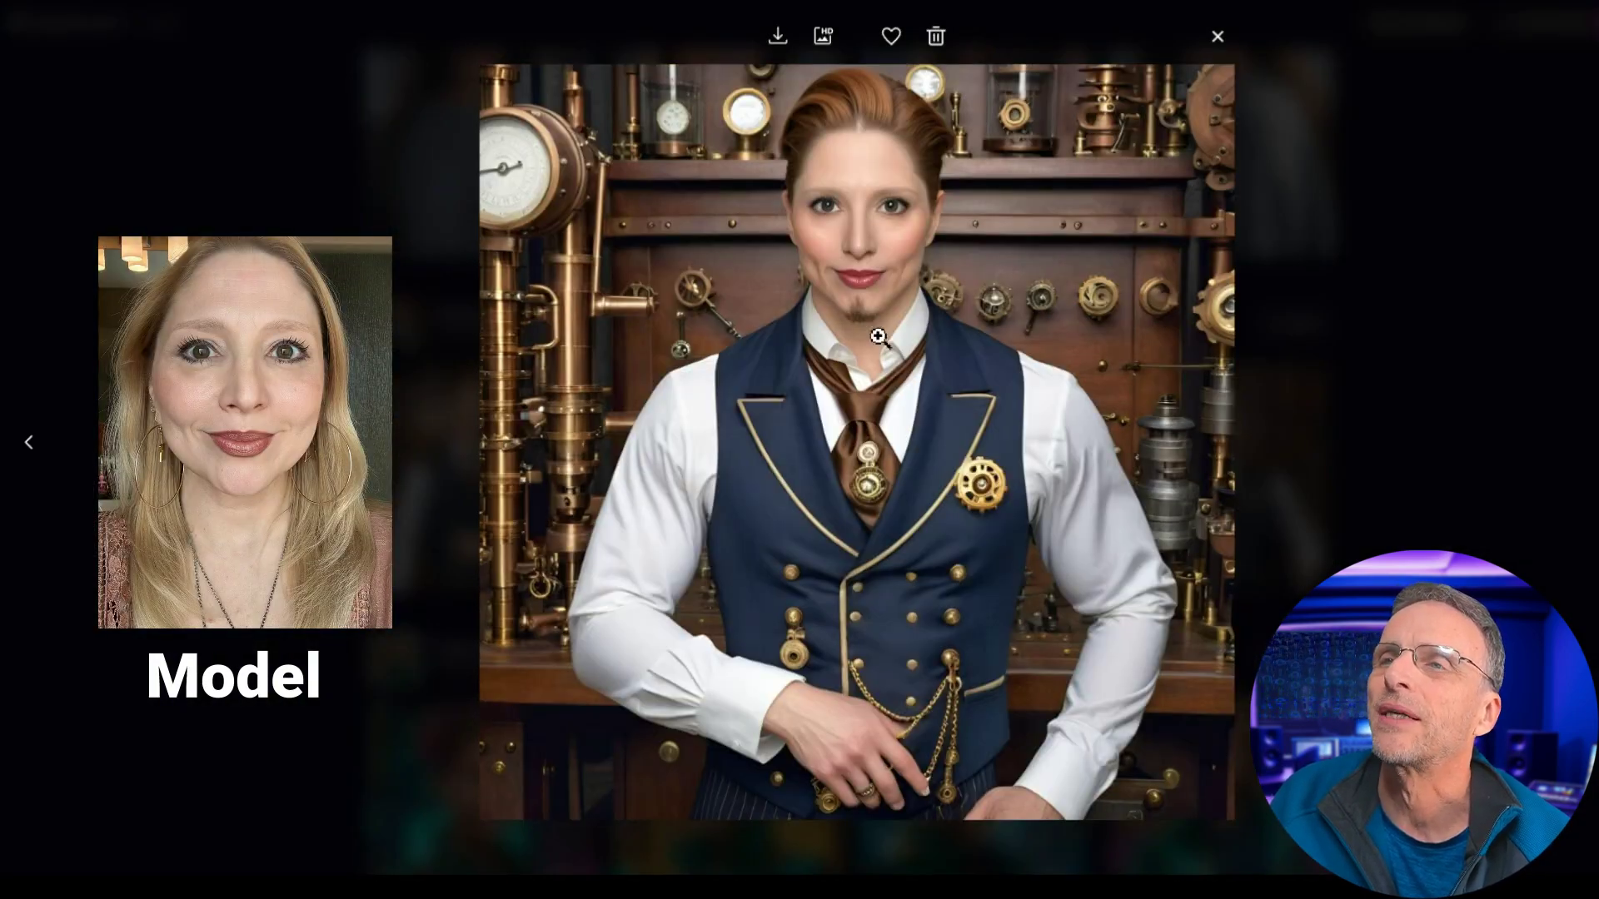
pyautogui.press('Right')
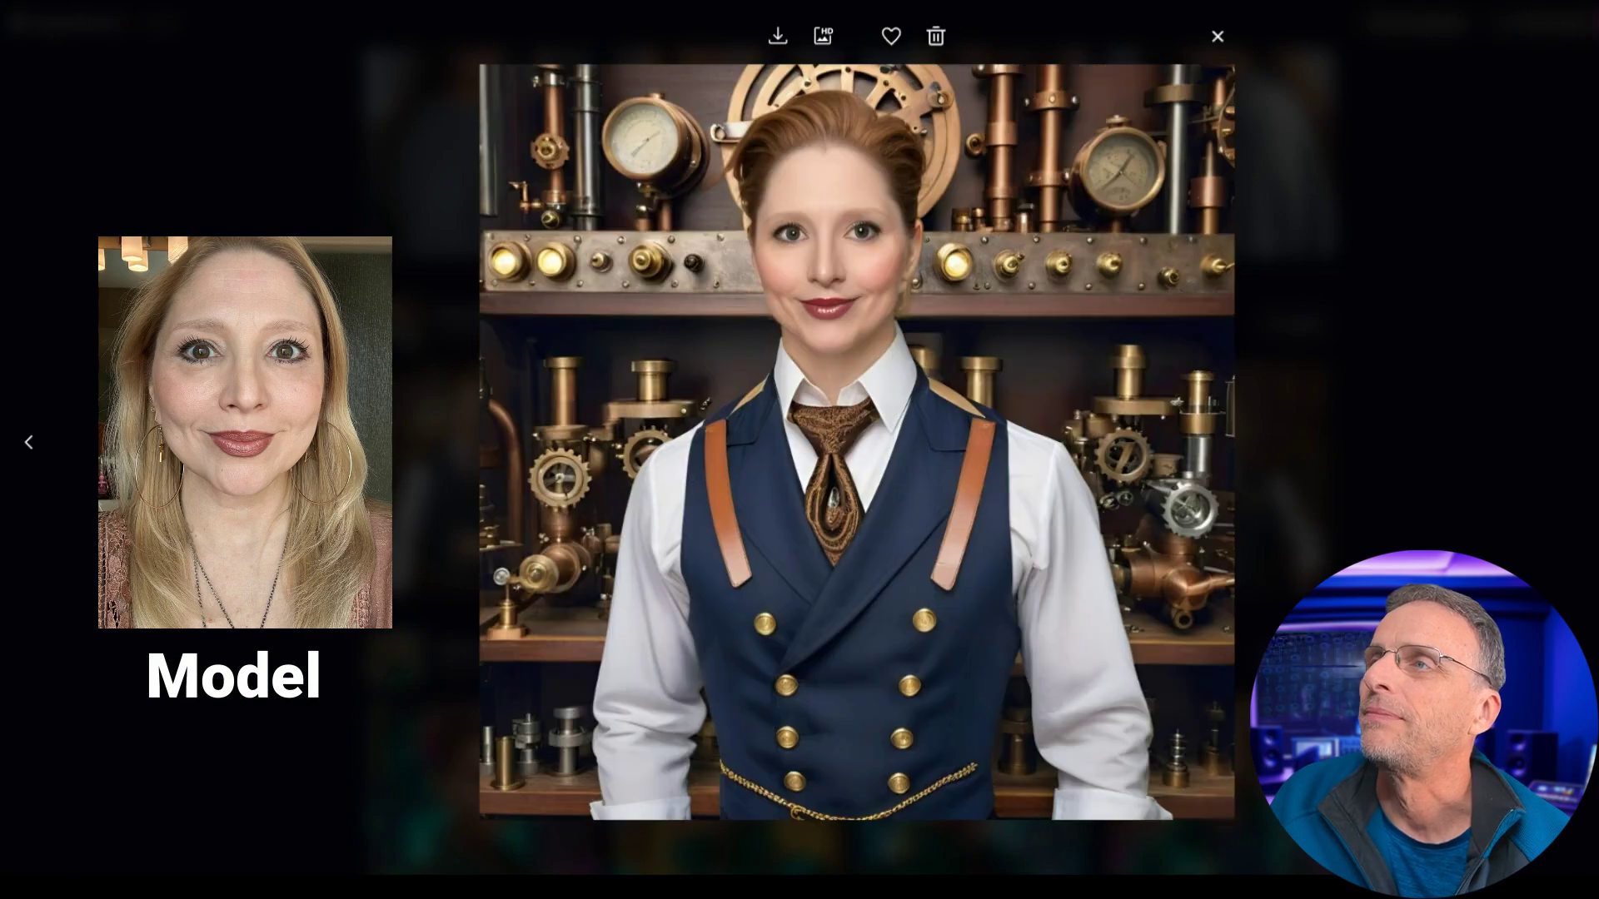
pyautogui.press('Right')
pyautogui.press('Escape')
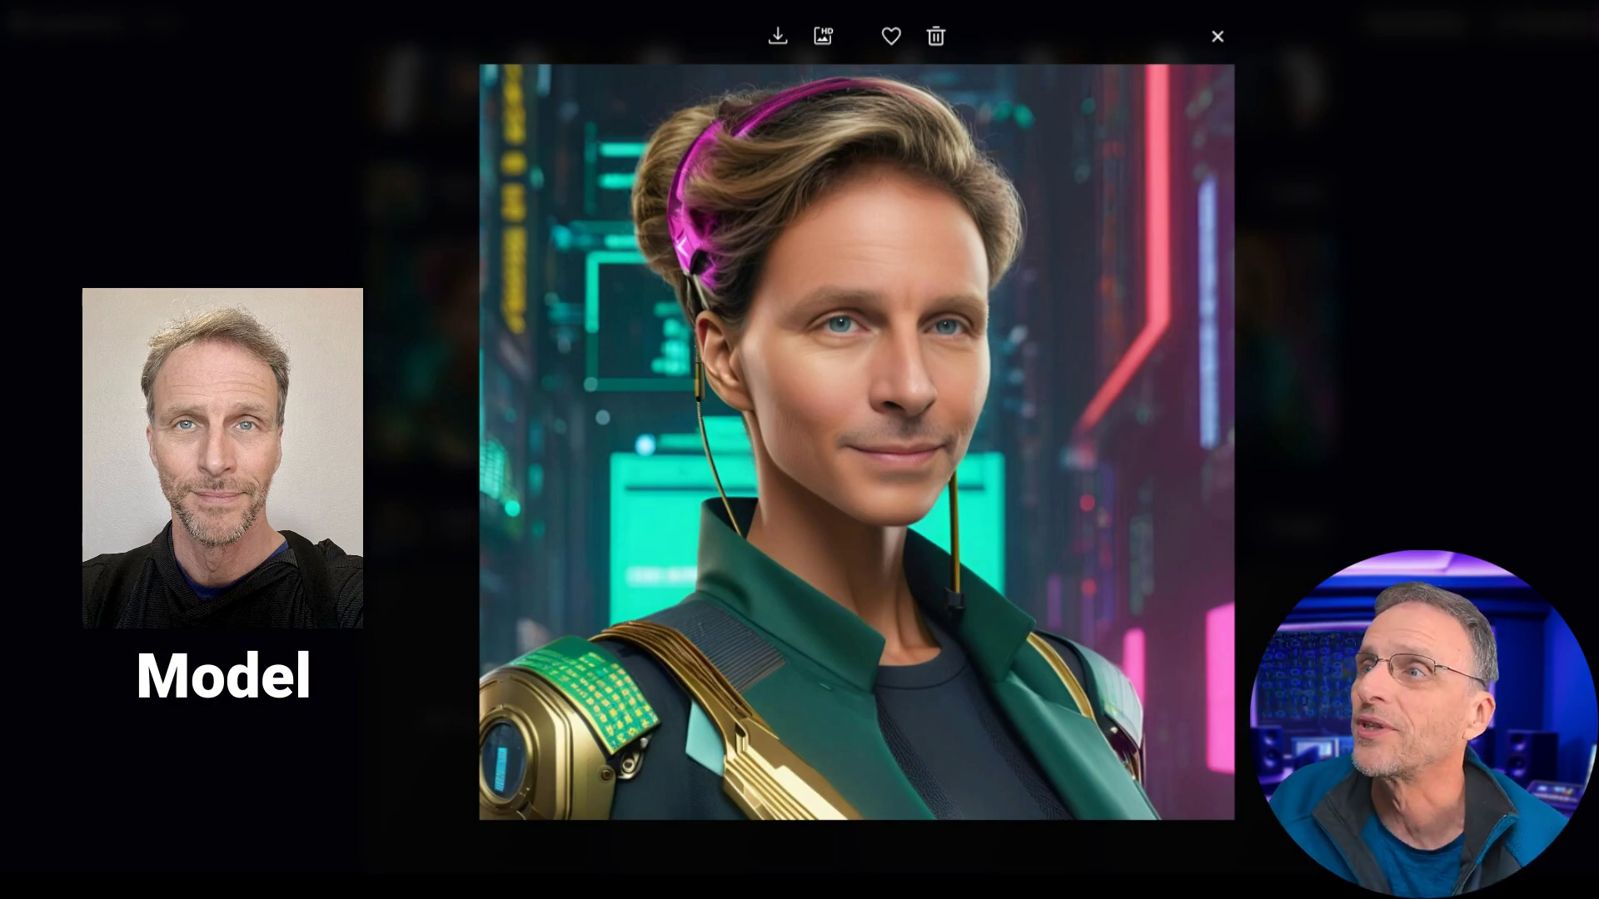
pyautogui.press('Right')
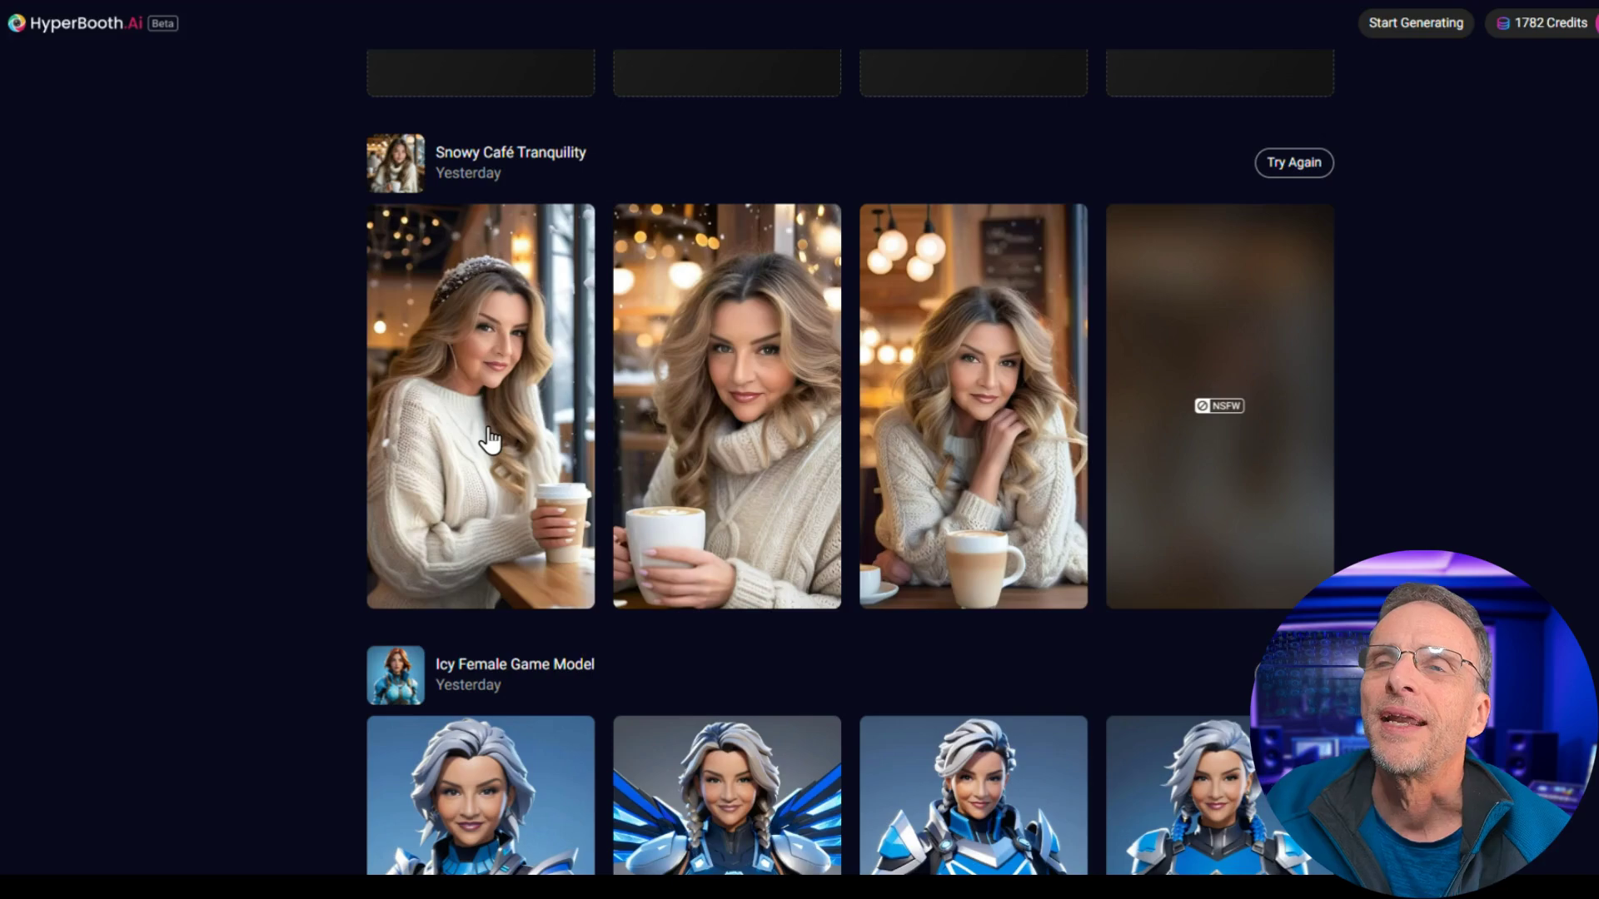
# - Browse the Snowy Café Tranquility and Icy Female Game Model portraits full-size, stepping back to the tiara queen
pyautogui.click(593, 531)
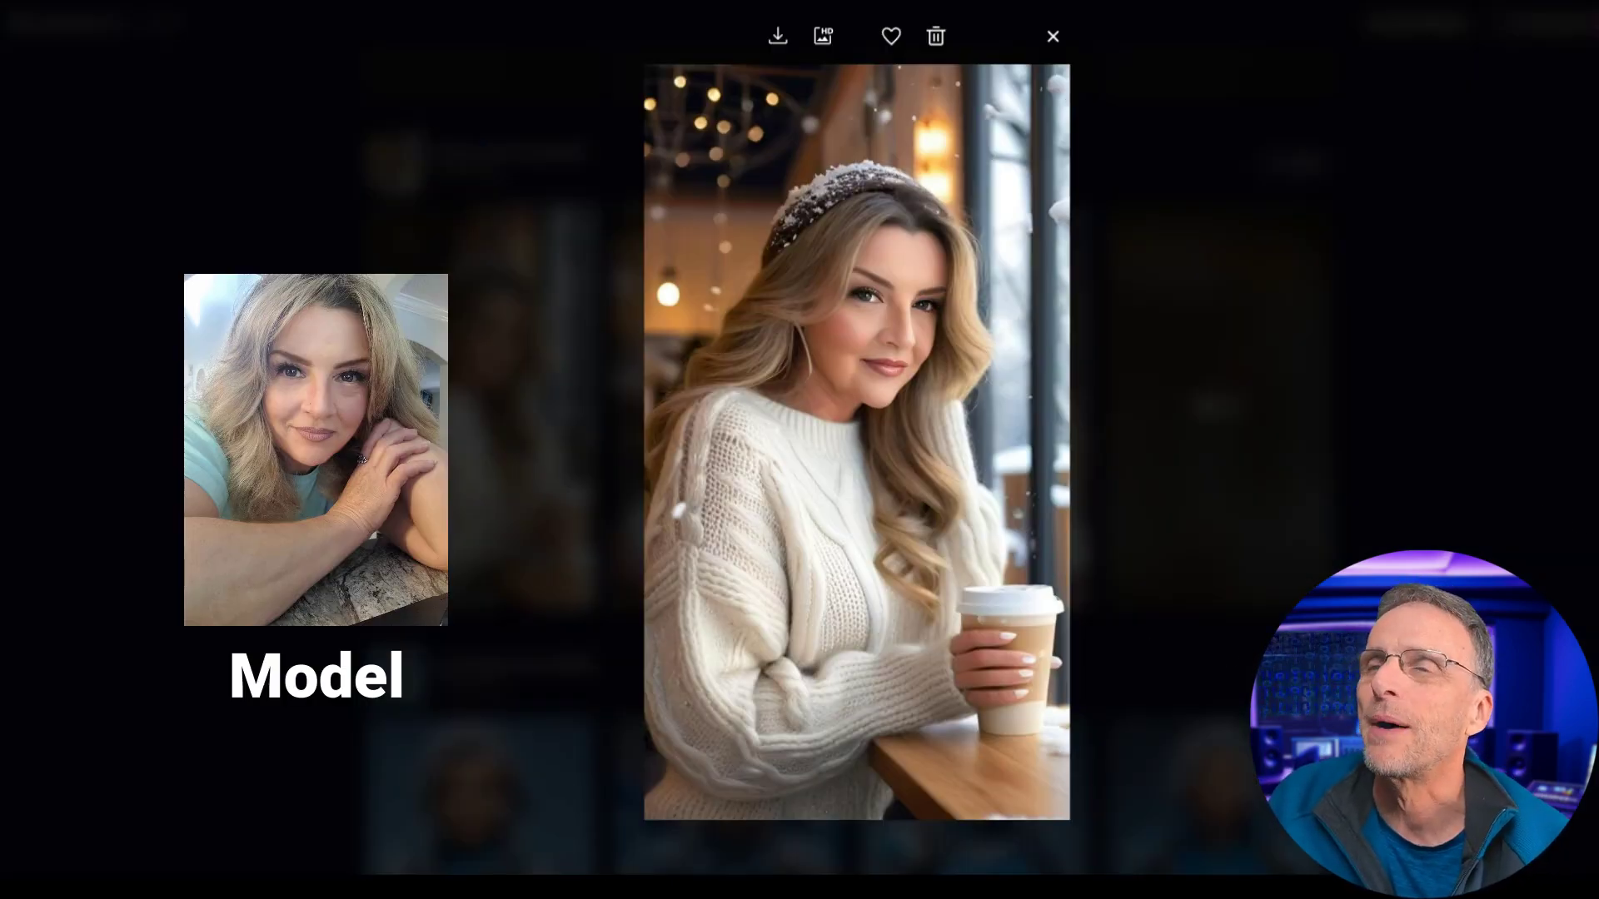
pyautogui.press('Right')
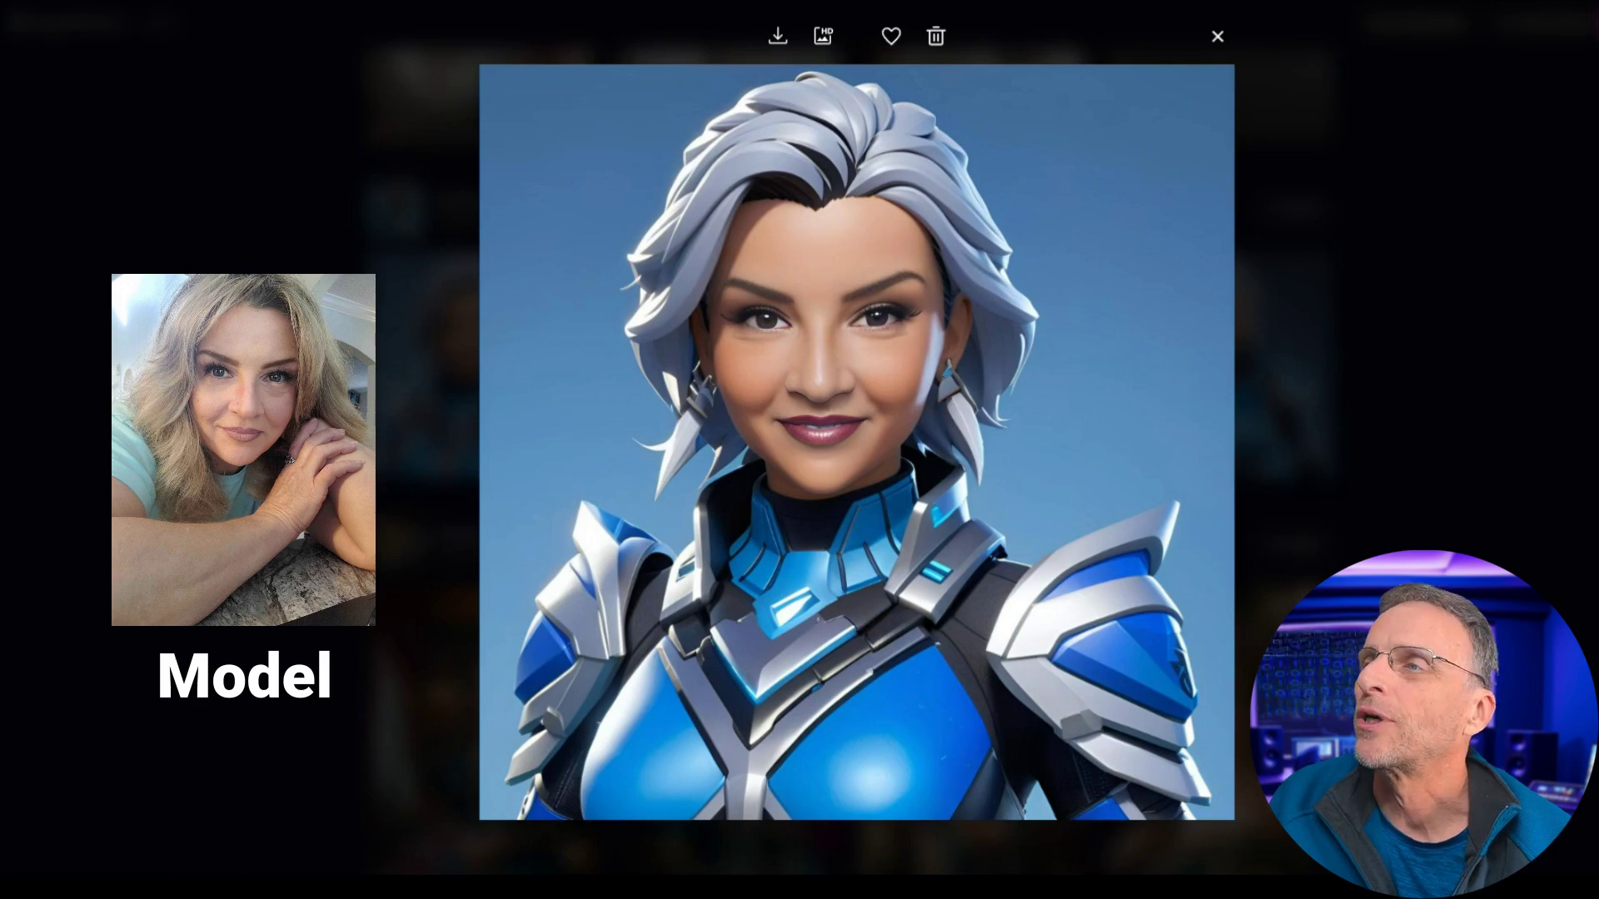
pyautogui.press('Right')
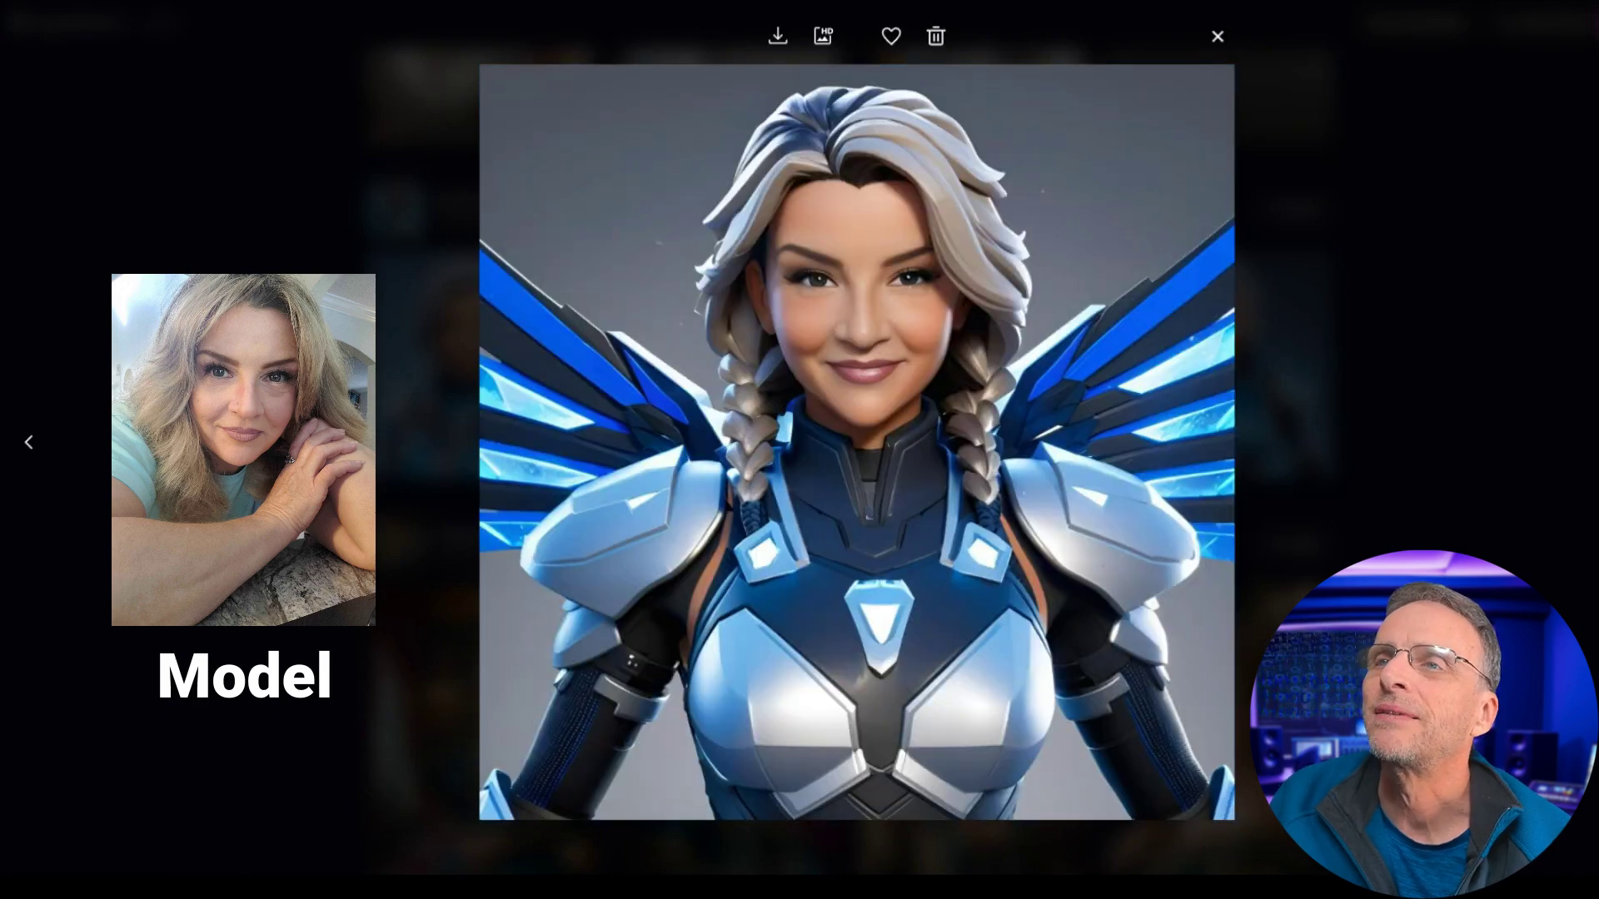
pyautogui.press('Right')
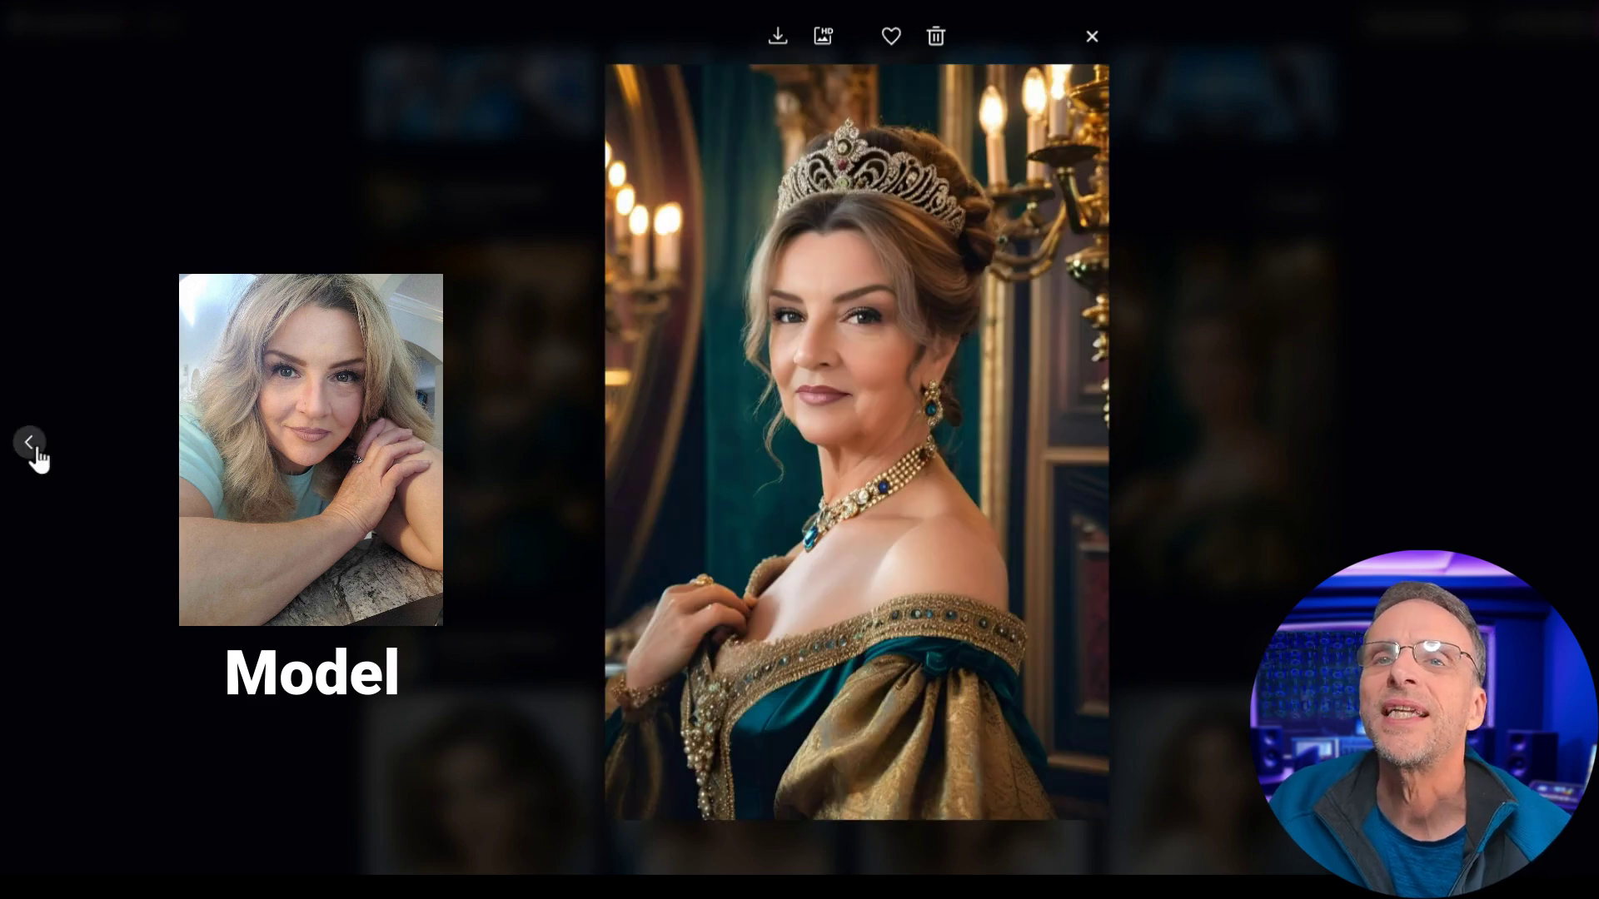
pyautogui.click(35, 449)
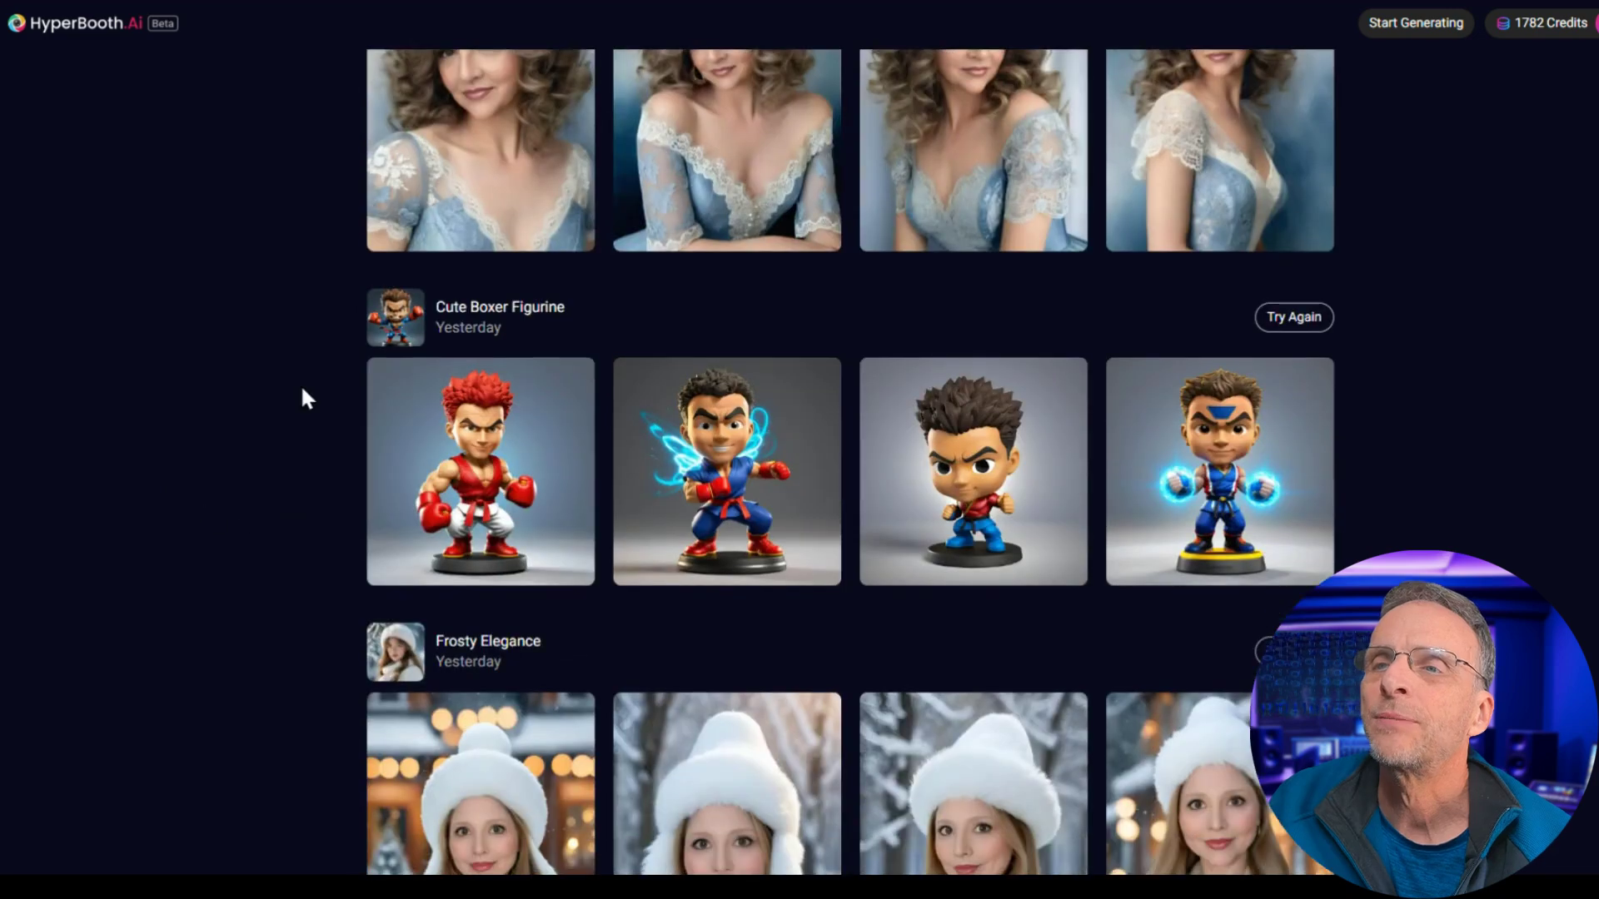
# - View the Cute Boxer Figurine results enlarged one by one, then close the viewer
pyautogui.scroll(-4, 301, 392)
pyautogui.scroll(4, 554, 525)
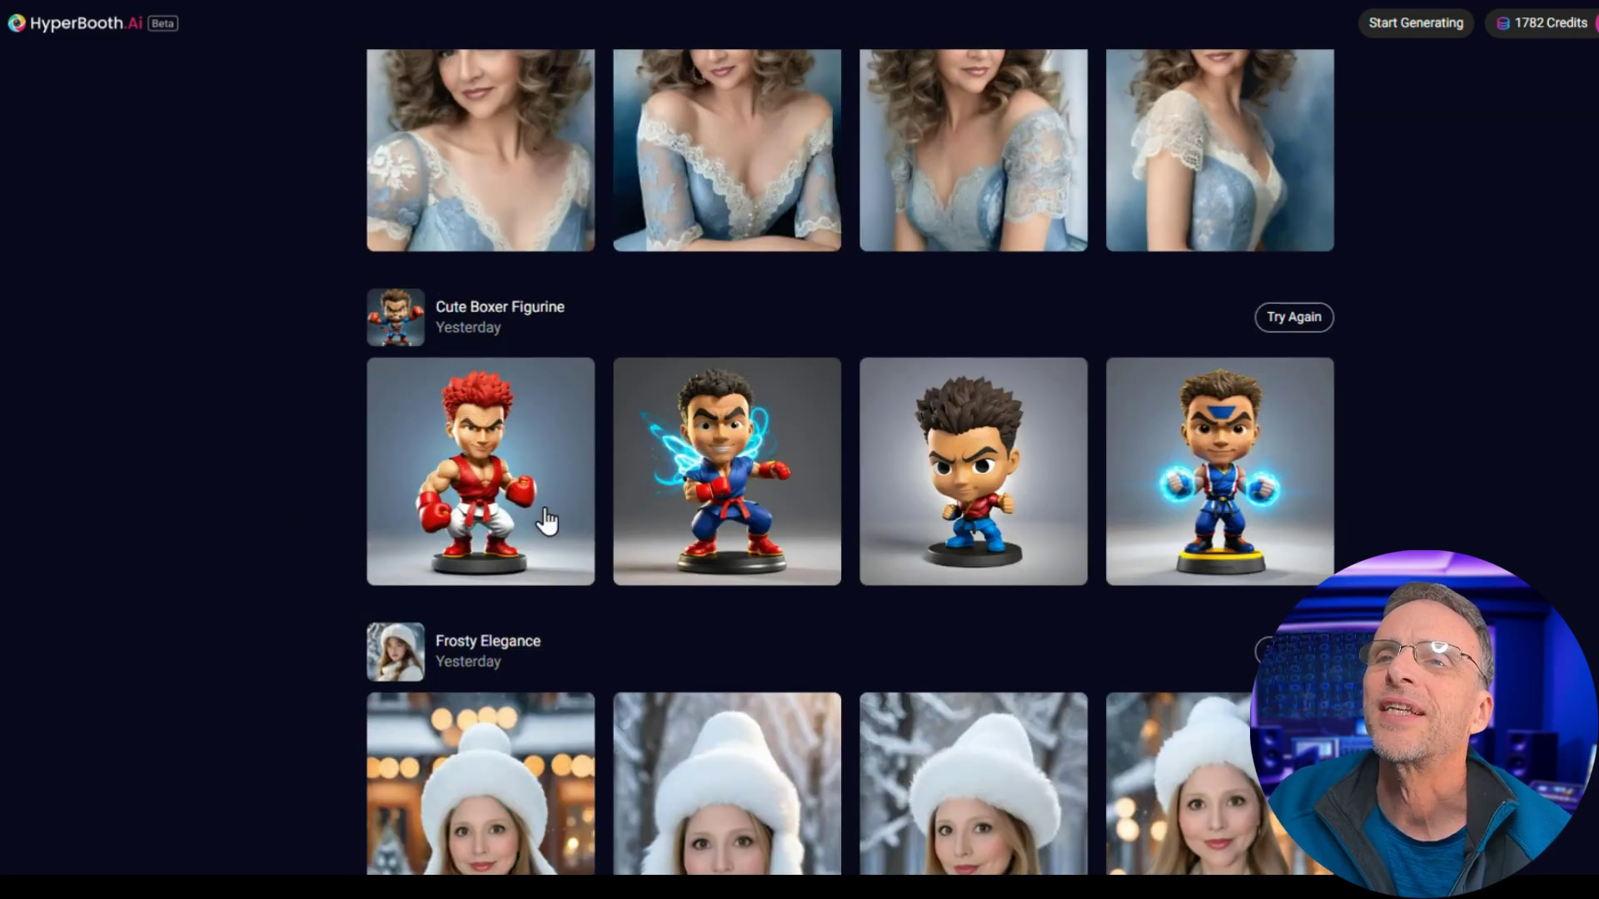
pyautogui.click(506, 479)
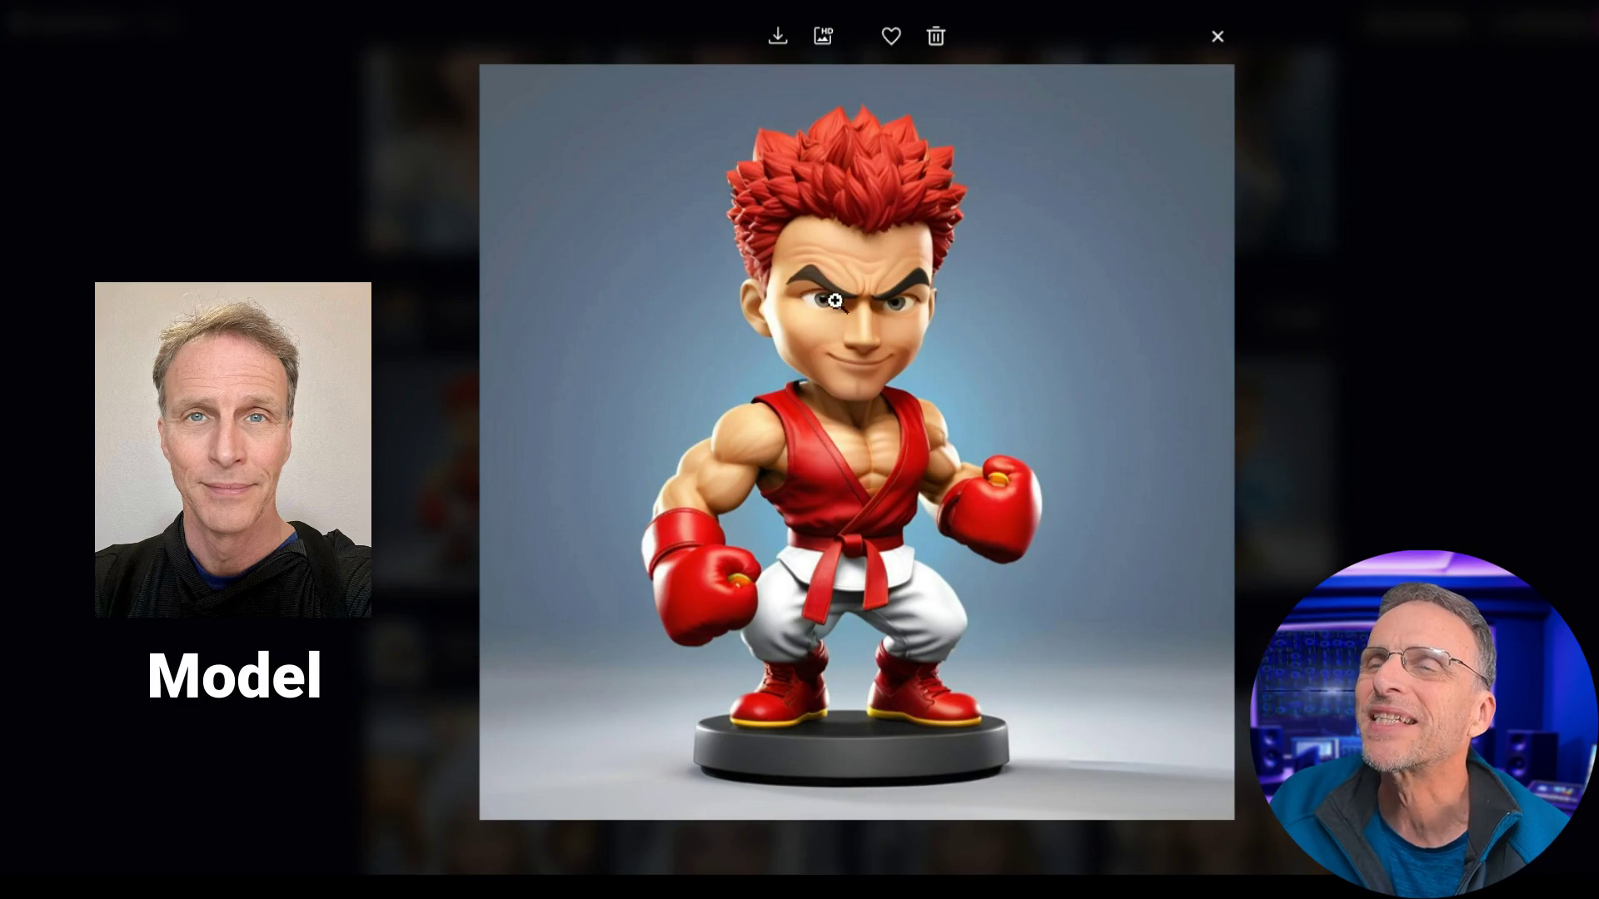
pyautogui.press('Right')
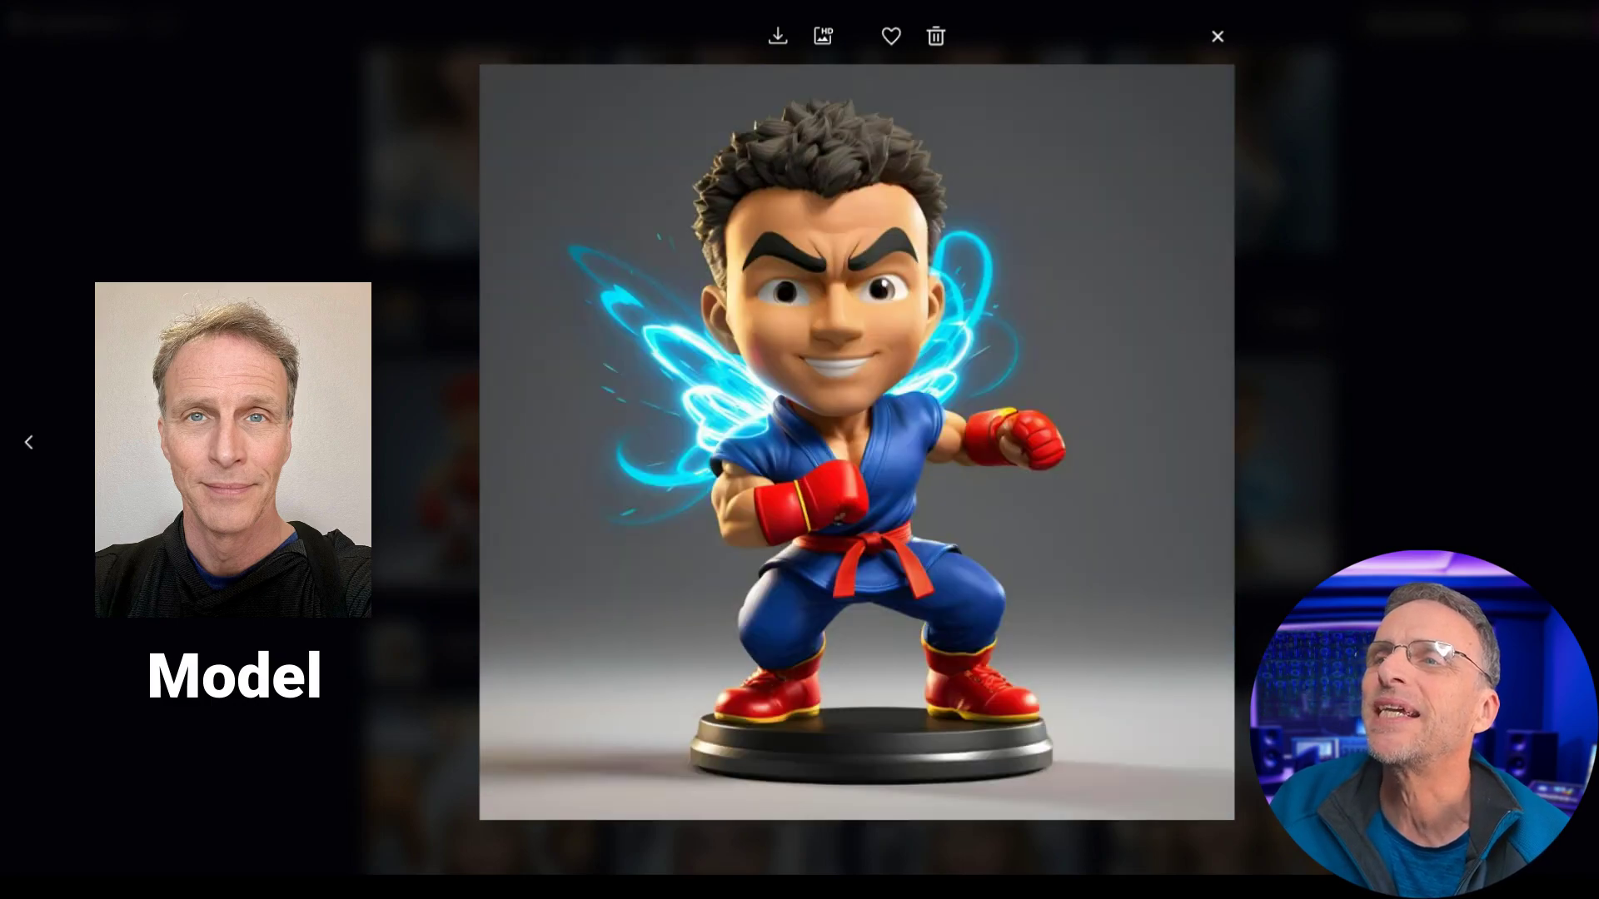
pyautogui.press('Right')
pyautogui.press('Right')
pyautogui.click(1217, 36)
# - Scroll the Photo History down to the Mystical Desire and Neon Elegance sets
pyautogui.scroll(-5, 967, 403)
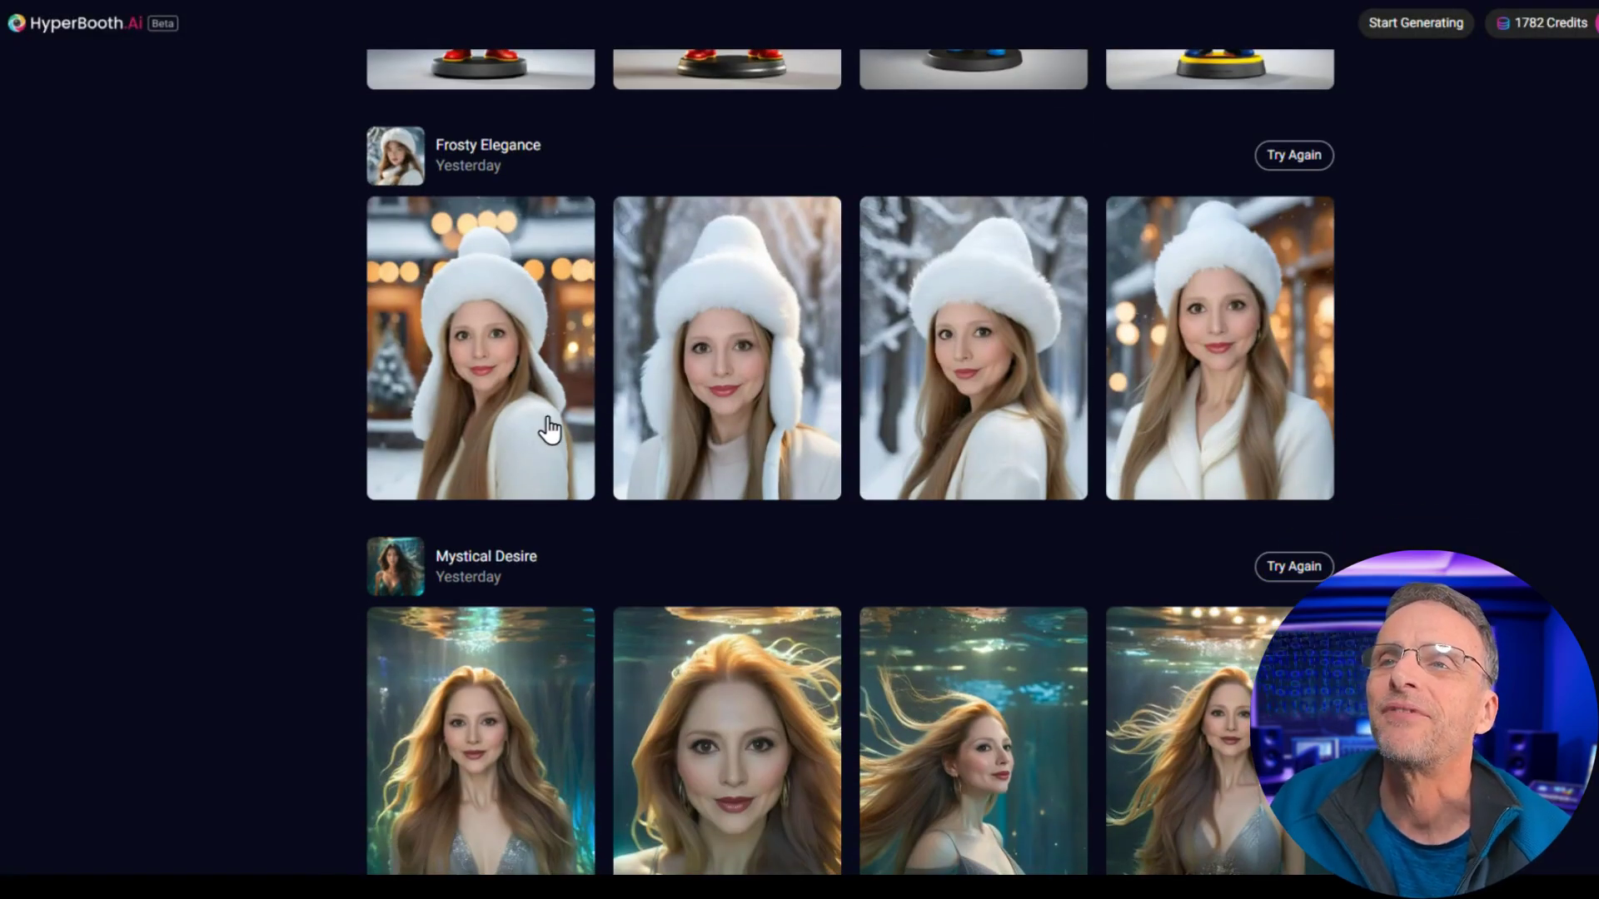
pyautogui.scroll(-3, 549, 429)
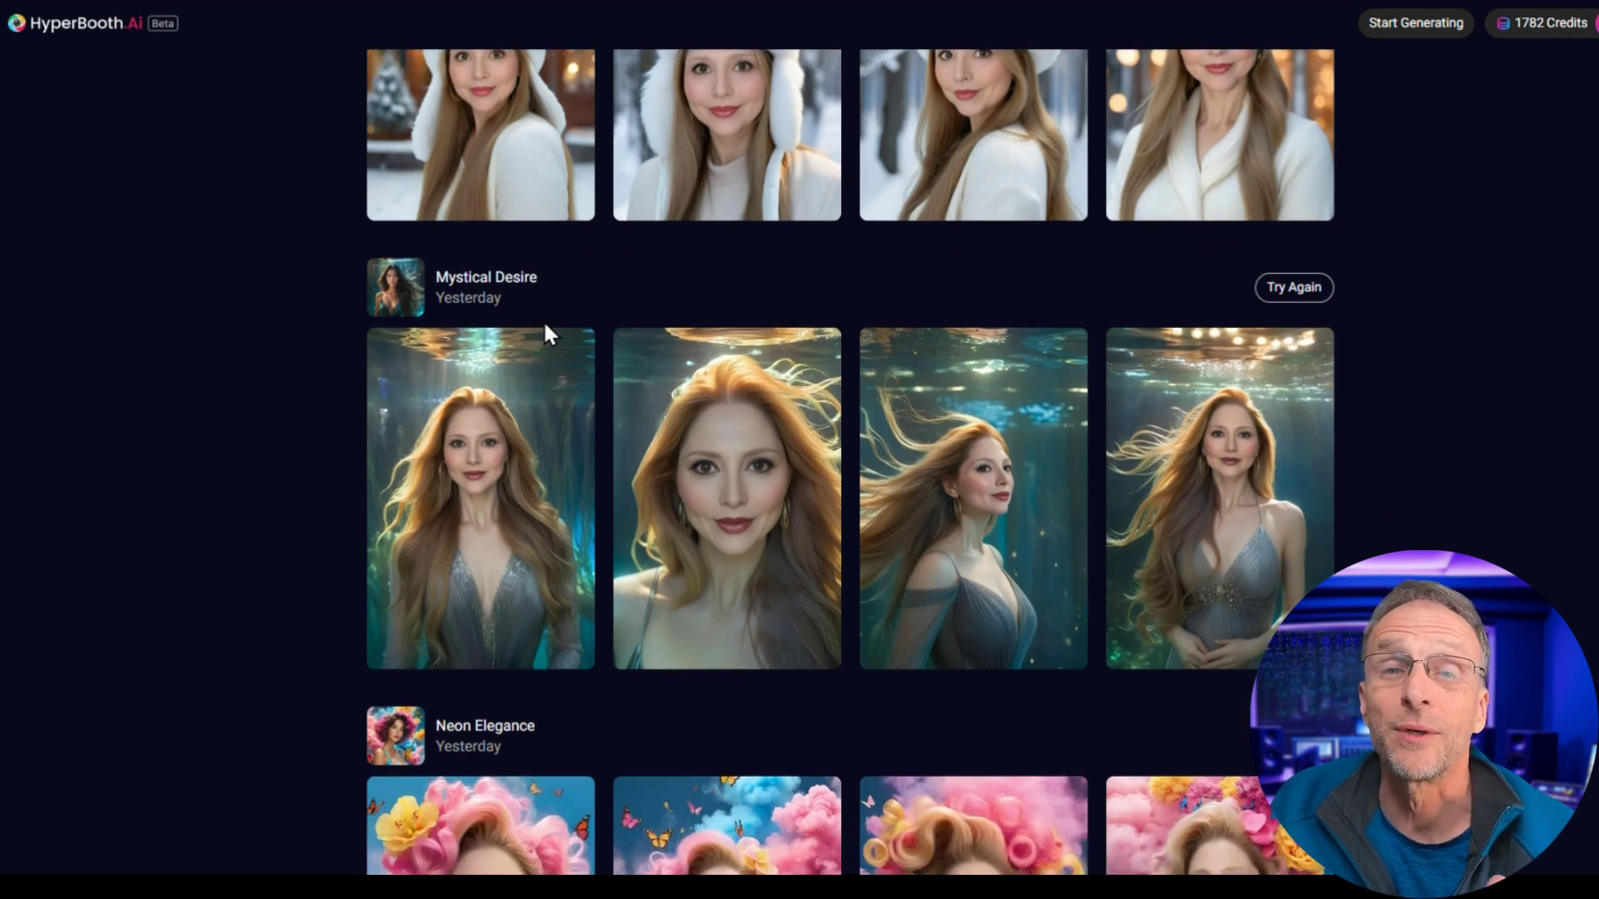
pyautogui.scroll(-2, 550, 333)
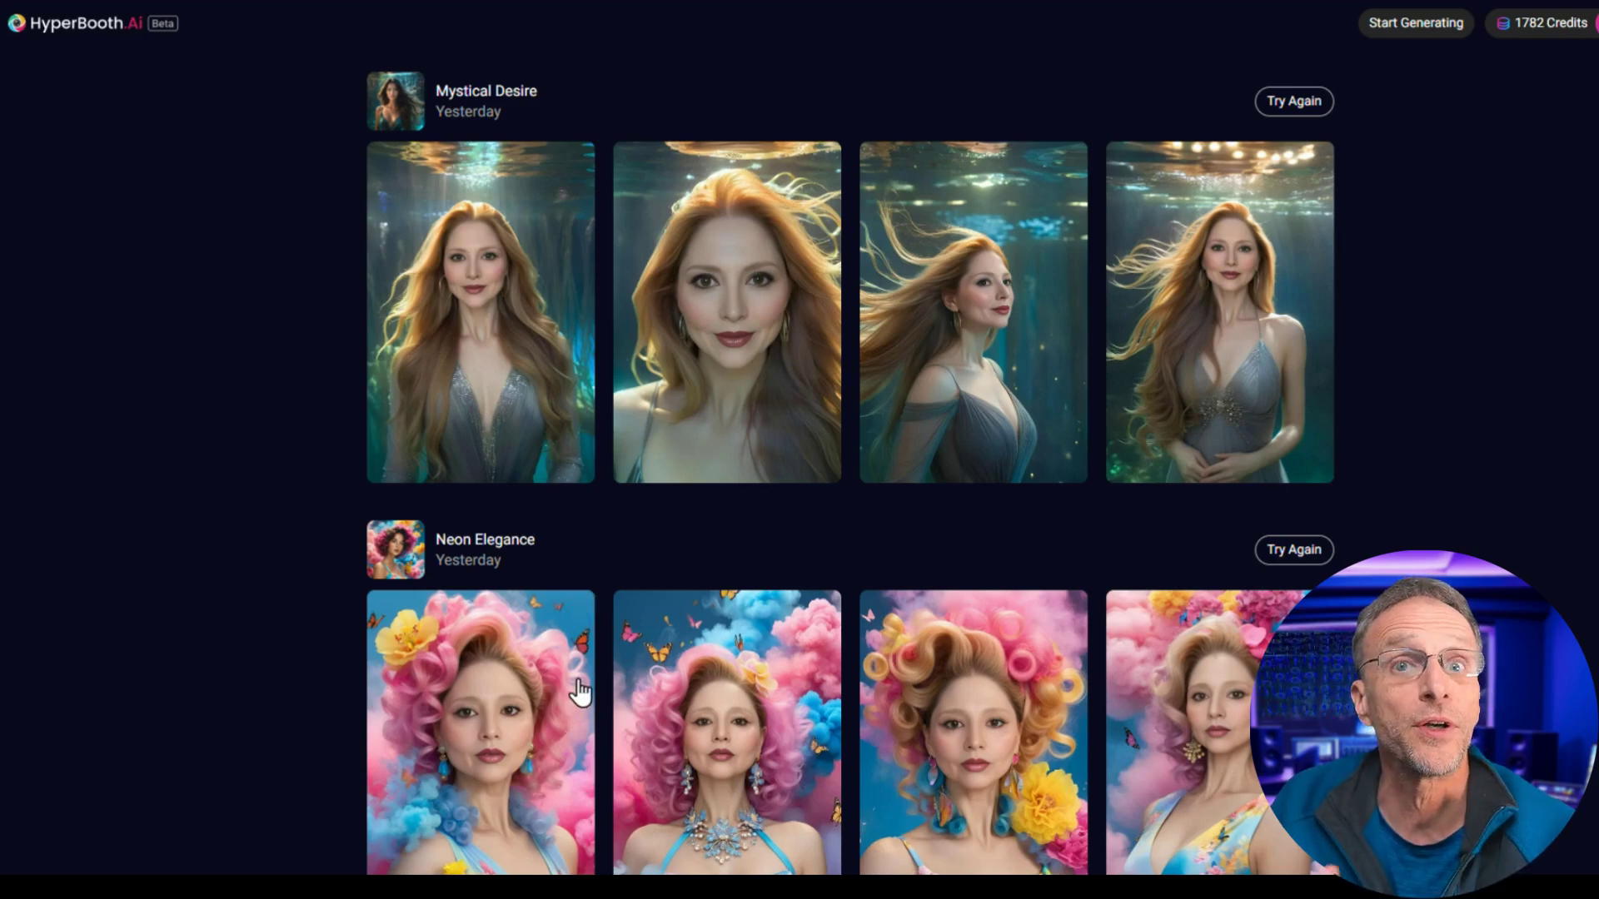
pyautogui.scroll(-2, 660, 760)
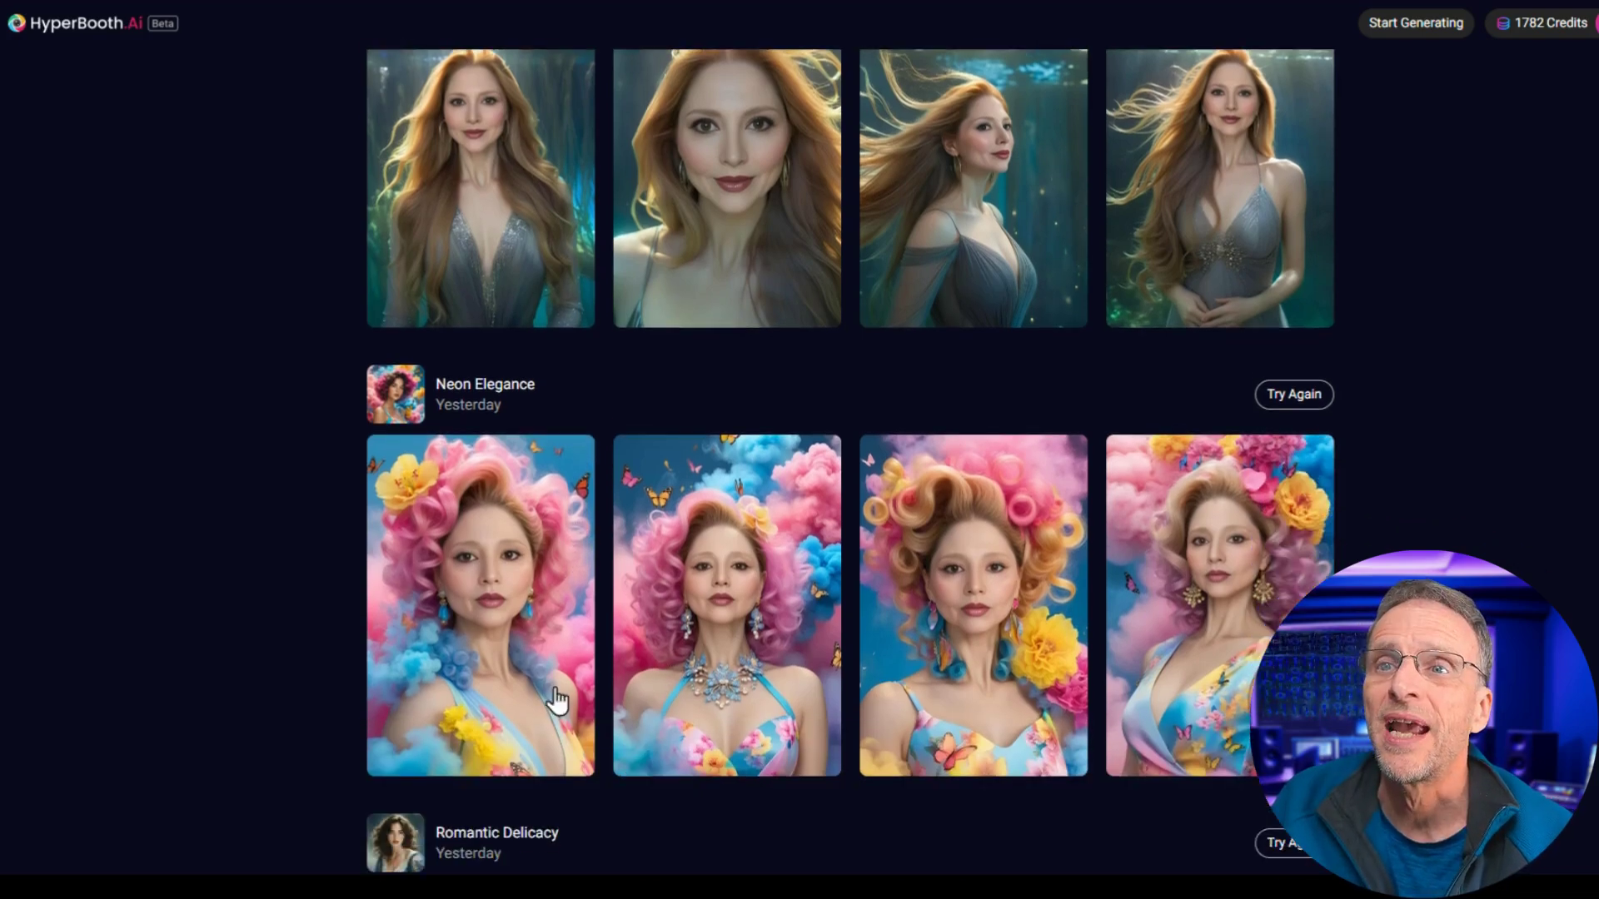
# - Flip through the Neon Elegance portraits full-size and close the viewer
pyautogui.click(516, 579)
pyautogui.press('Right')
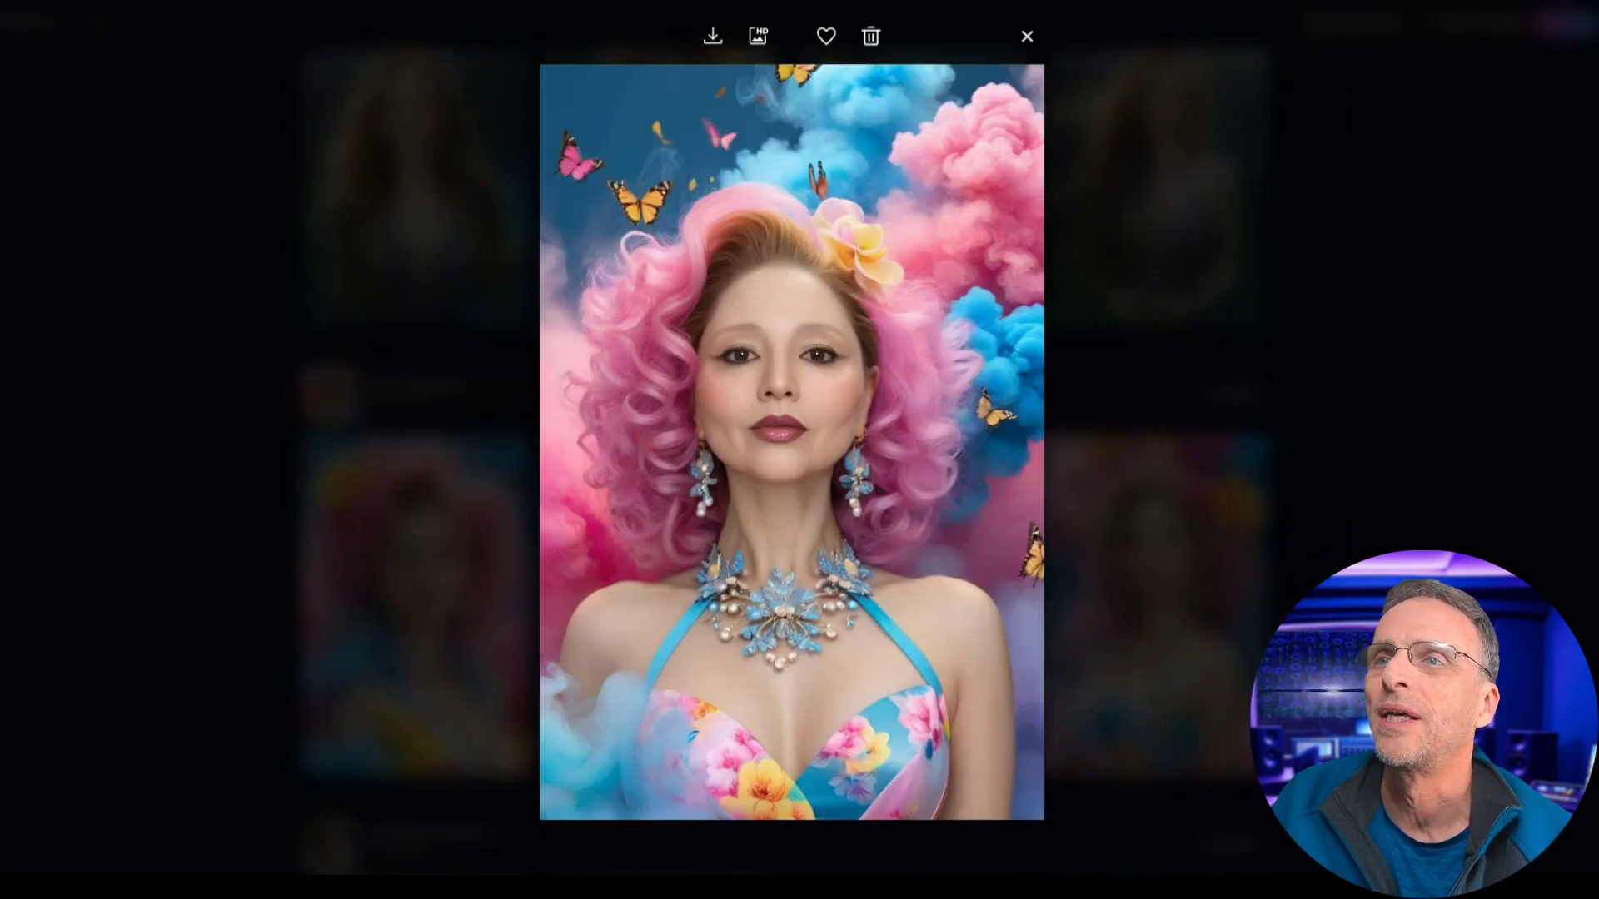
pyautogui.press('Right')
pyautogui.press('Right')
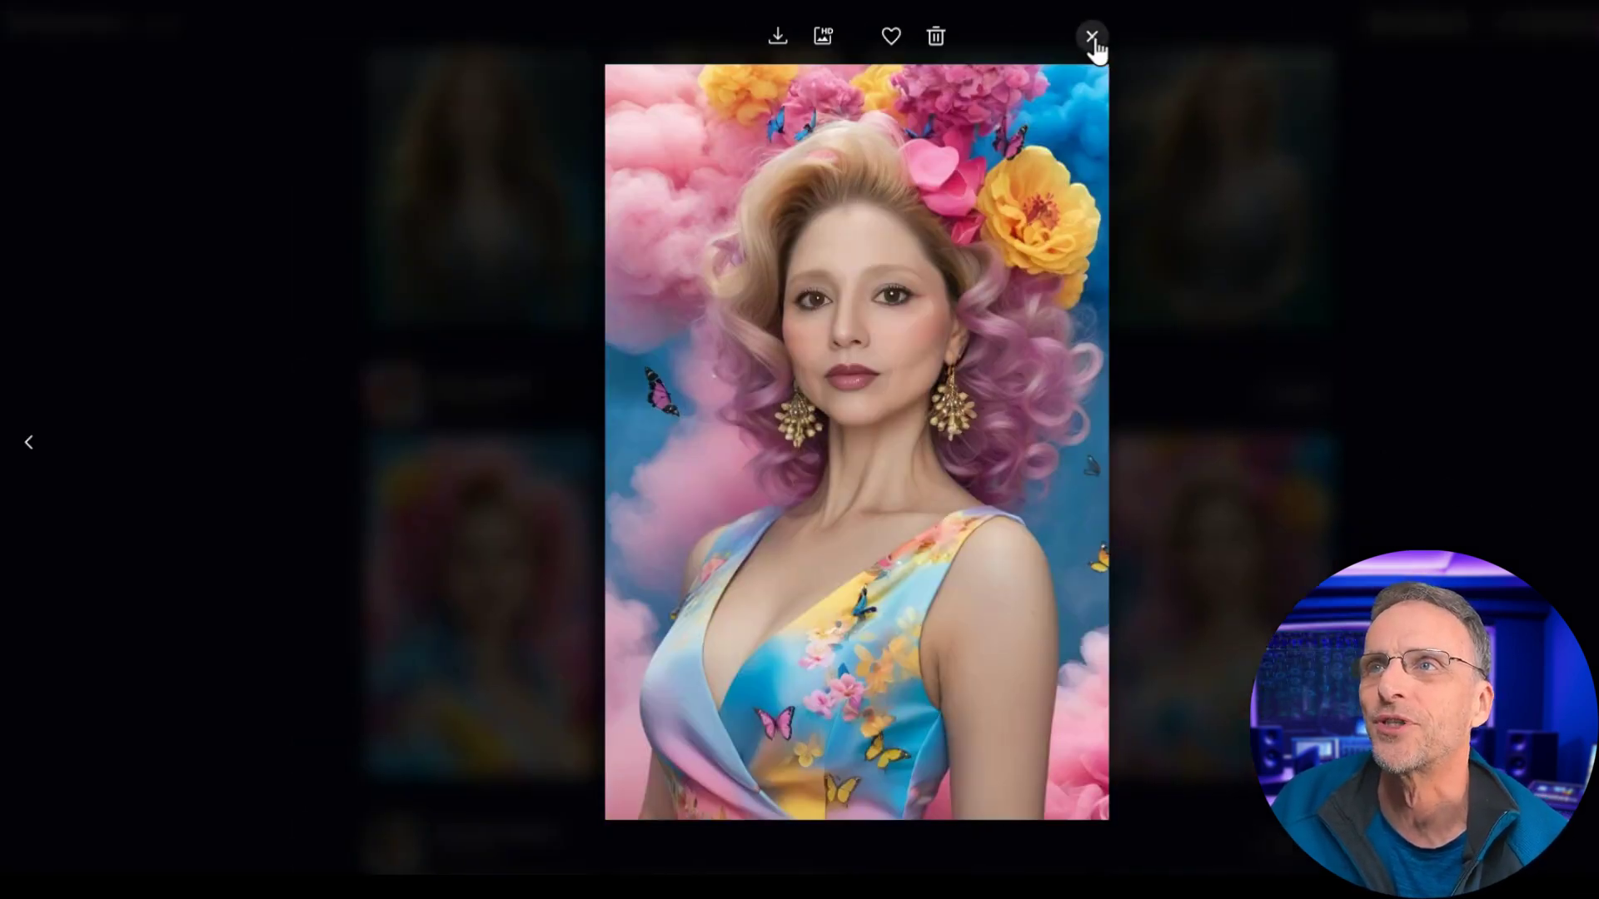
pyautogui.click(1027, 36)
# - View the Romantic Delicacy portraits enlarged, then close the viewer
pyautogui.scroll(-5, 718, 541)
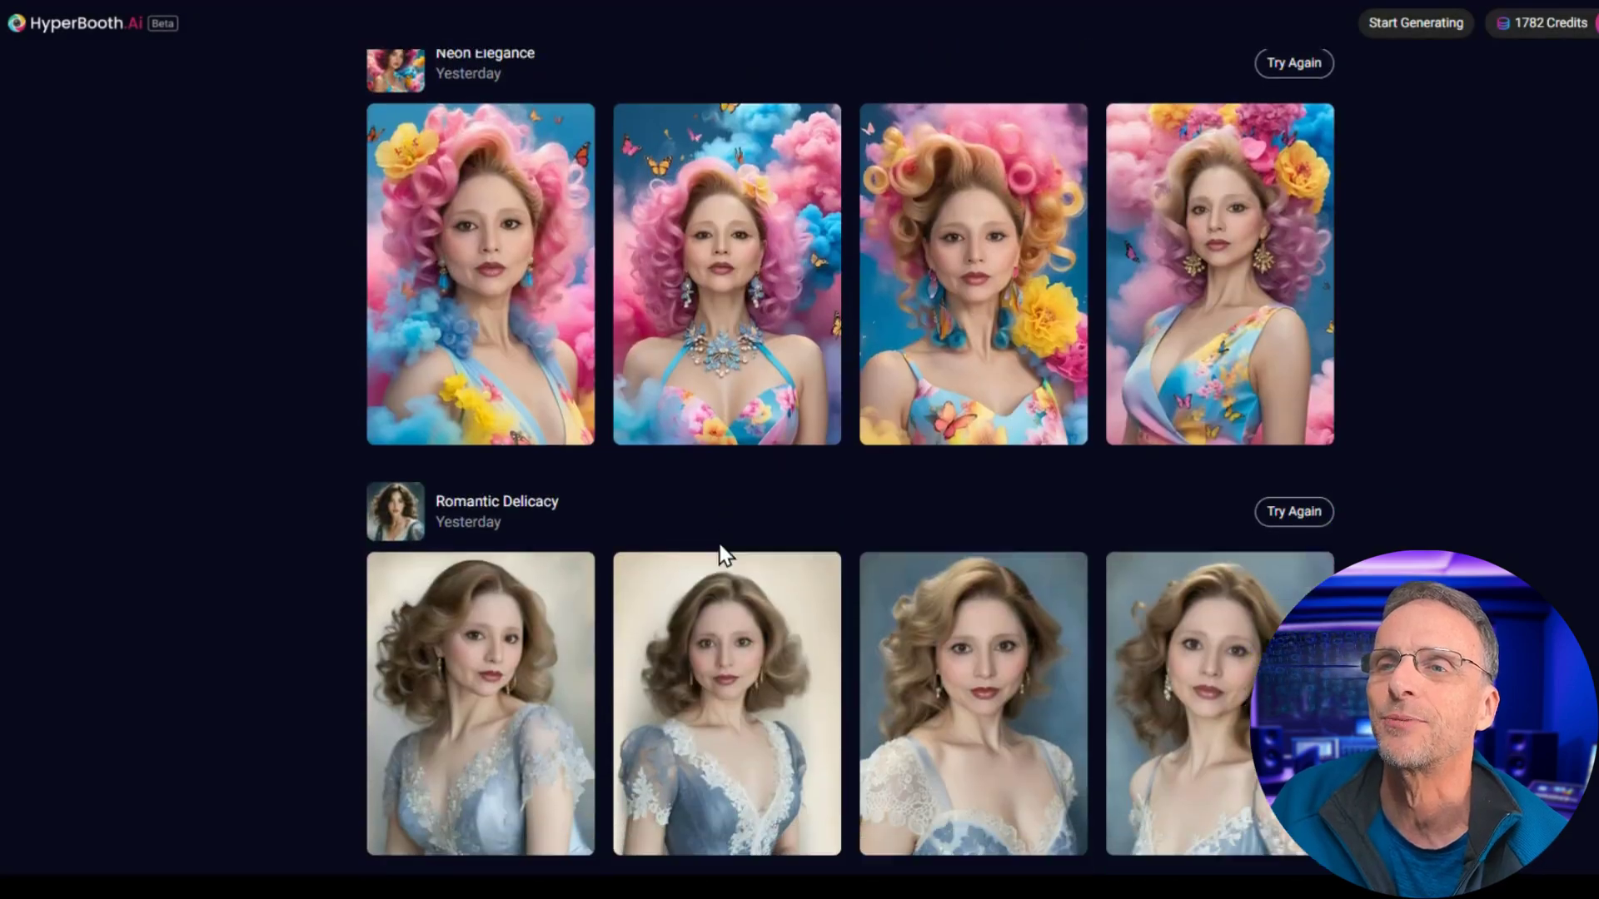
pyautogui.click(442, 583)
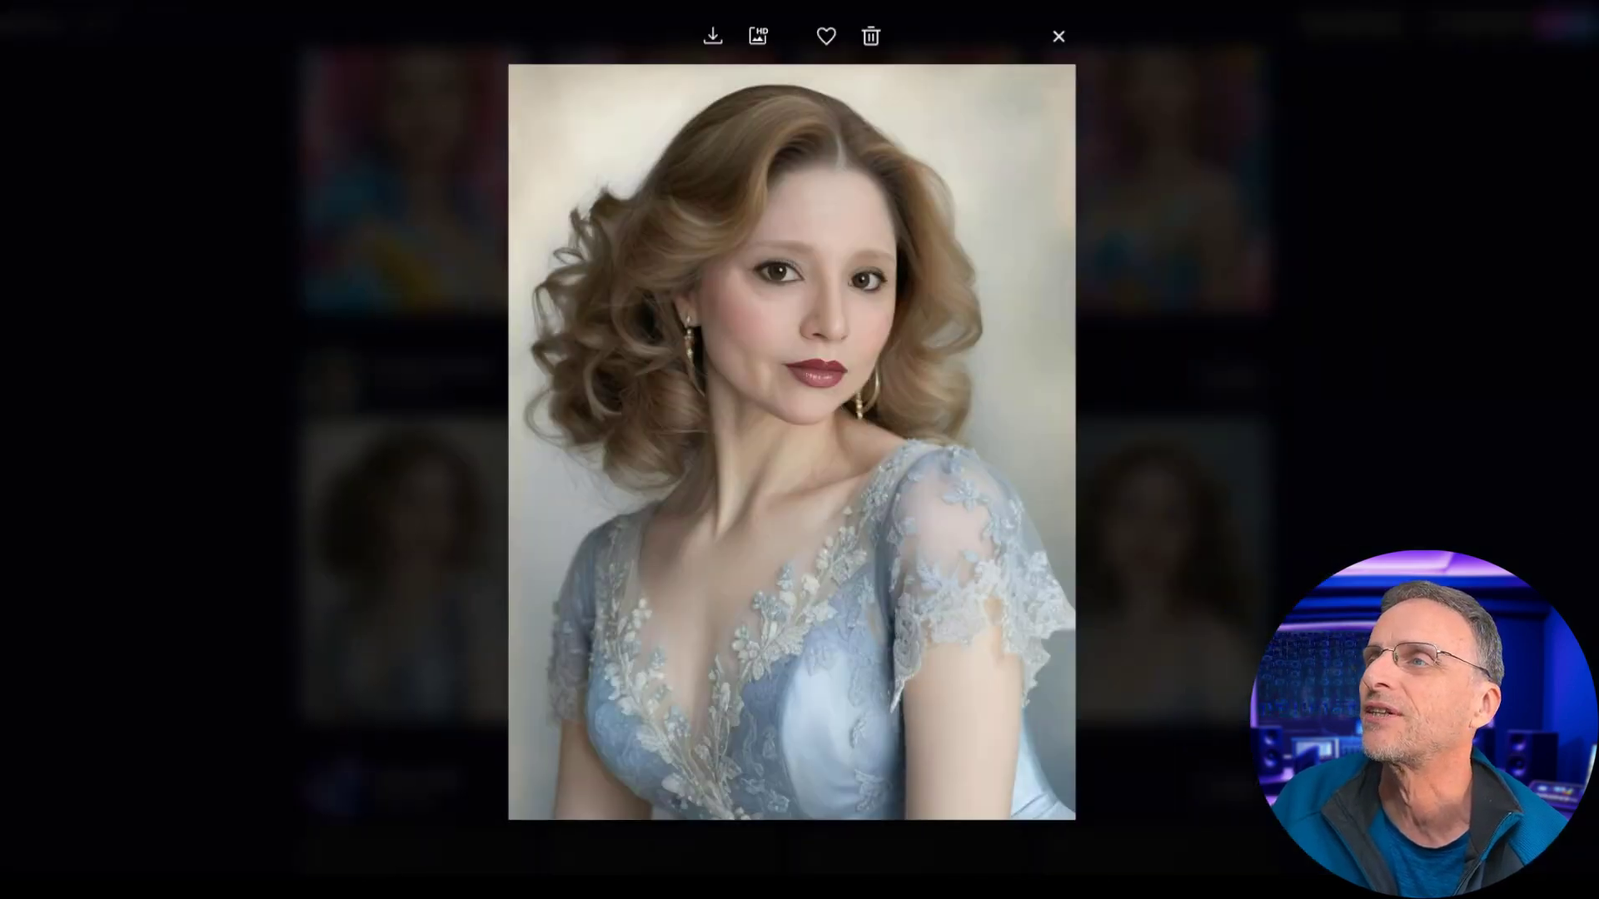
pyautogui.press('Right')
pyautogui.press('Right')
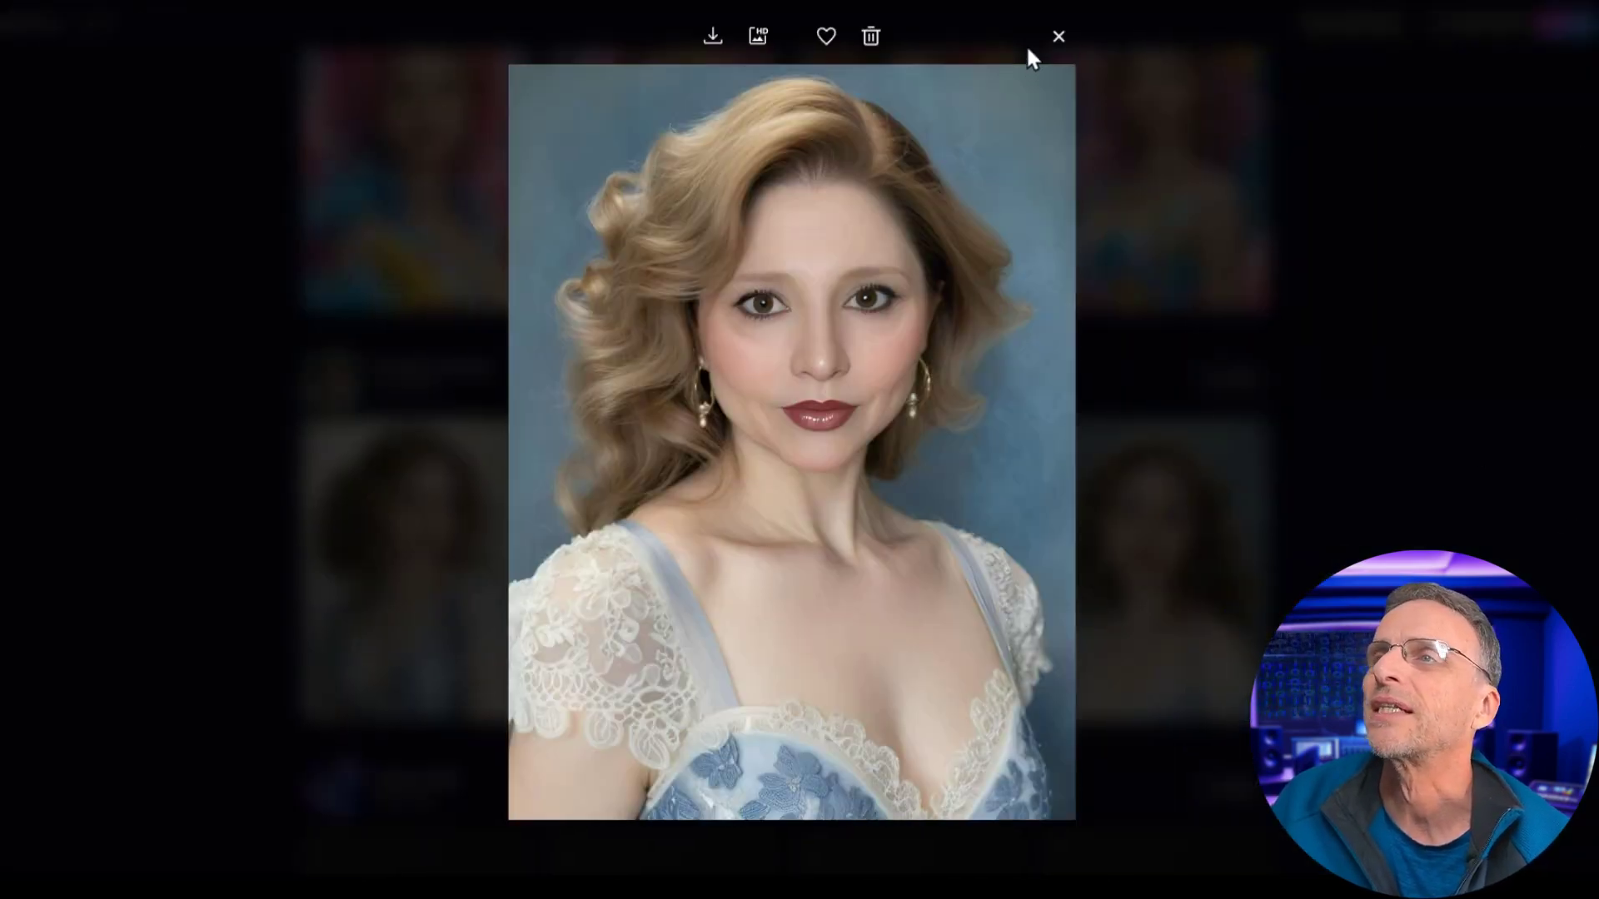
pyautogui.click(1058, 37)
# - Step through the Mystical Desire portraits full-size, up to the grey-gown one, and close
pyautogui.scroll(4, 607, 571)
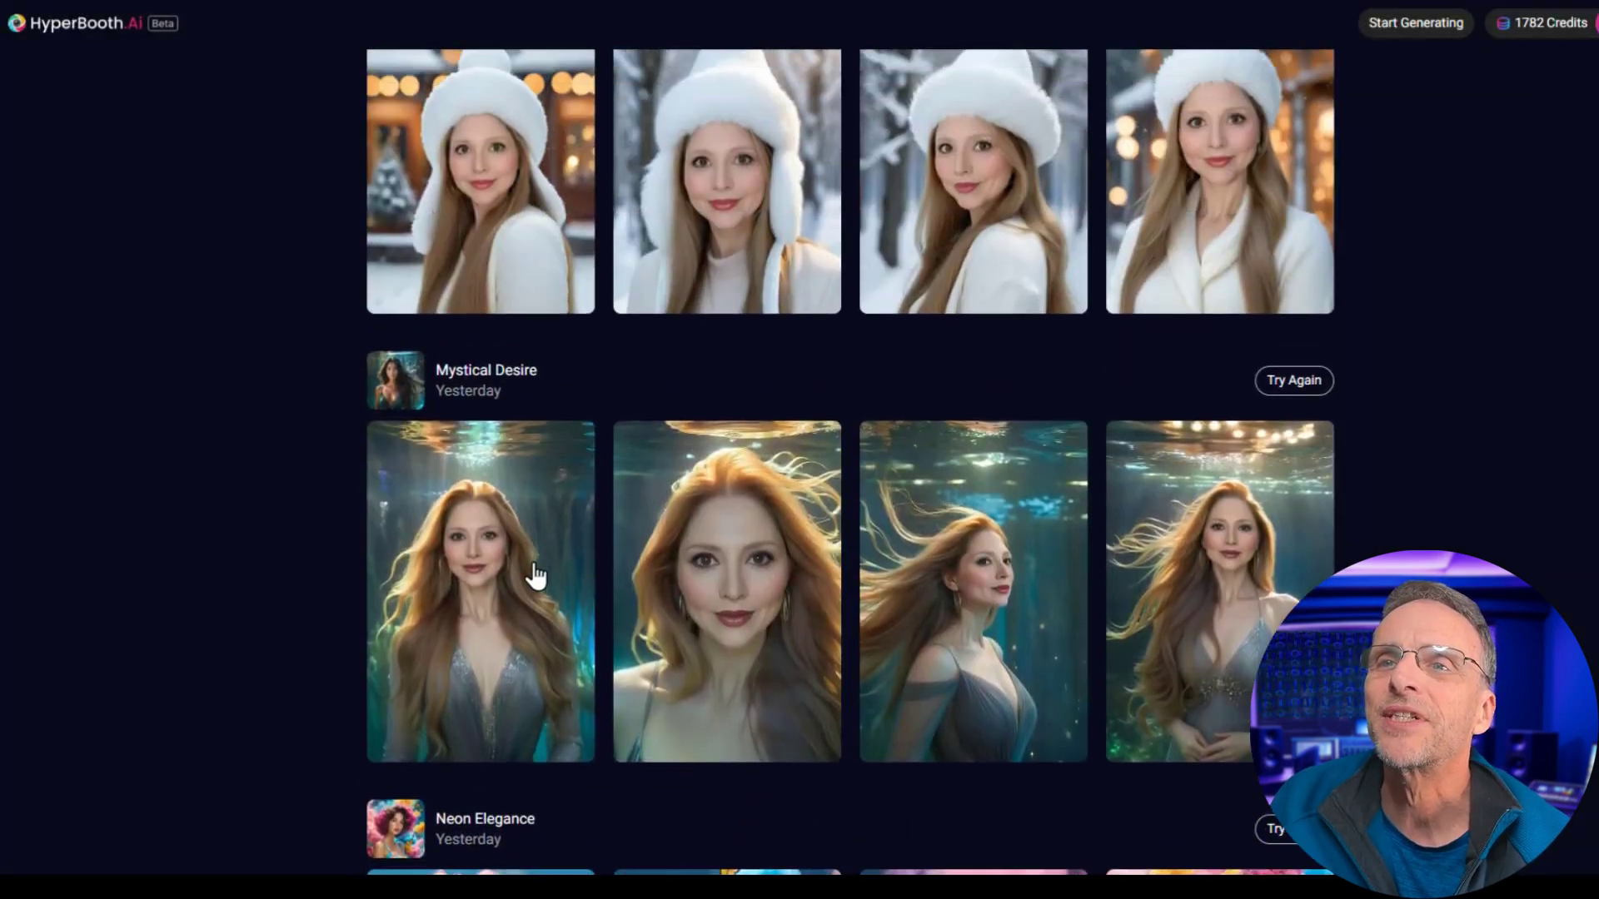
pyautogui.click(535, 571)
pyautogui.press('Right')
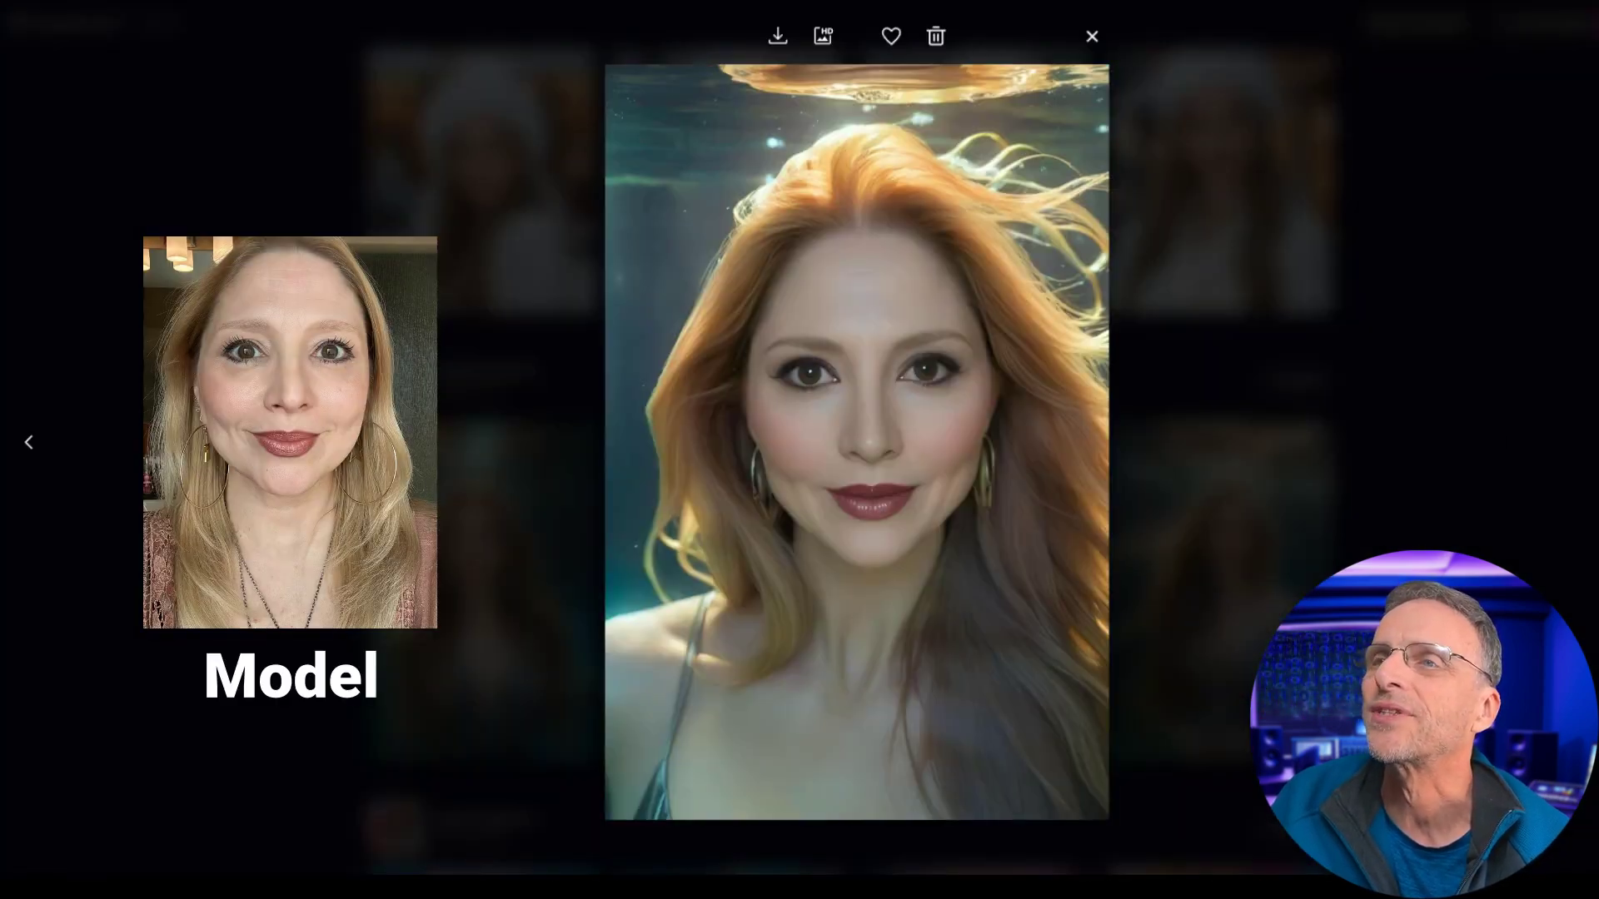
pyautogui.press('Right')
pyautogui.press('Right')
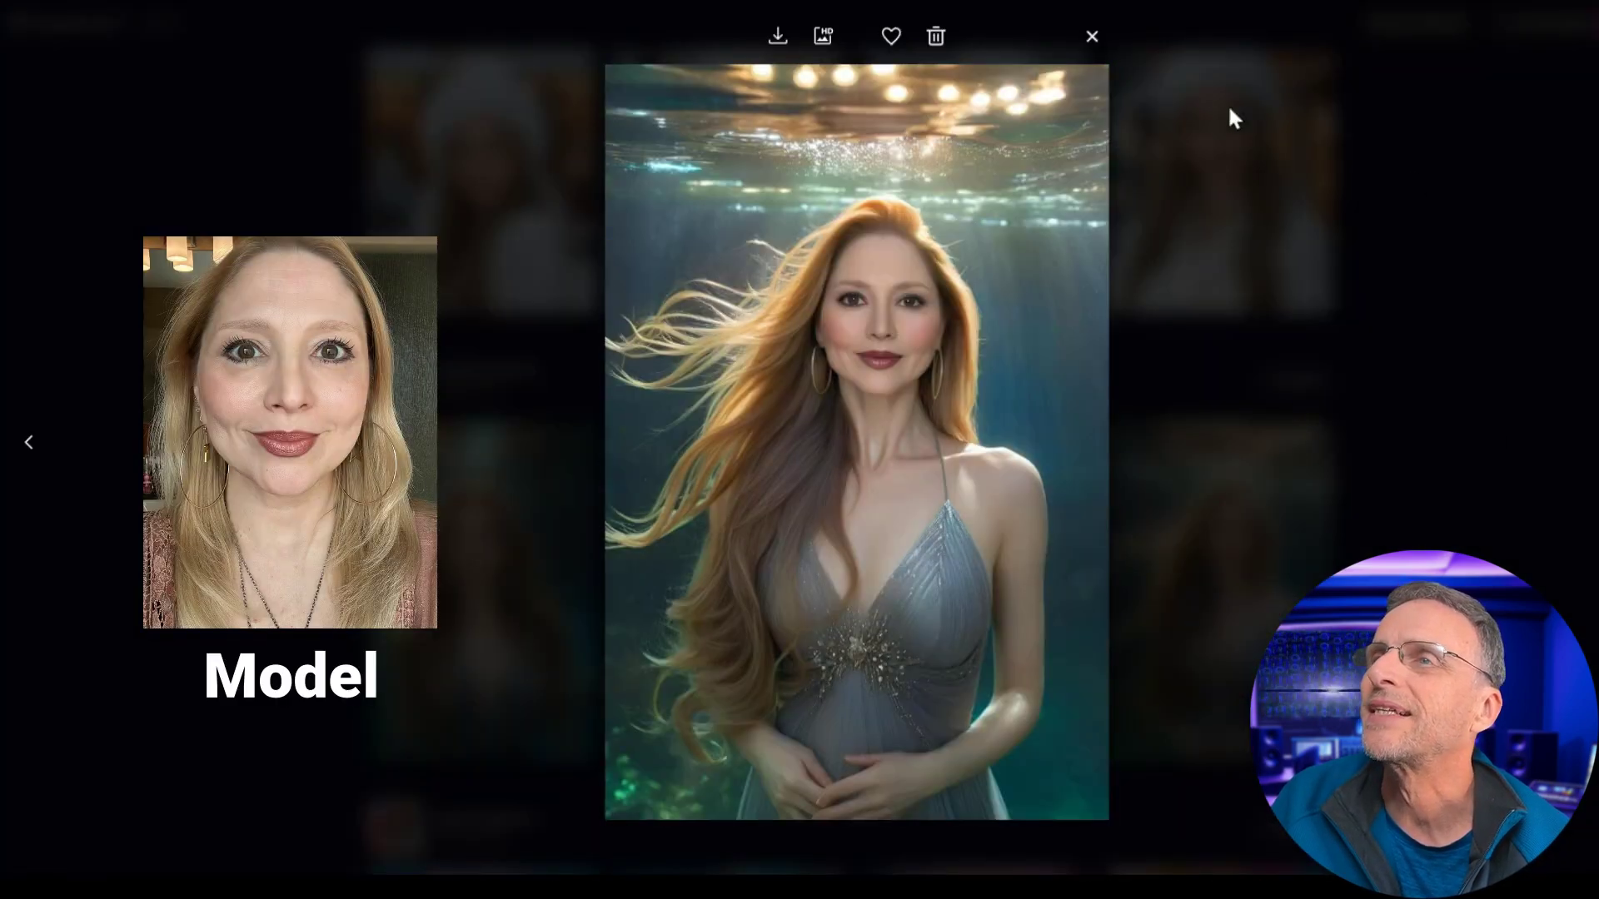
pyautogui.click(1091, 37)
# - View the Frosty Elegance portraits enlarged, then scroll down to the Custom Style set
pyautogui.scroll(2, 547, 384)
pyautogui.click(547, 383)
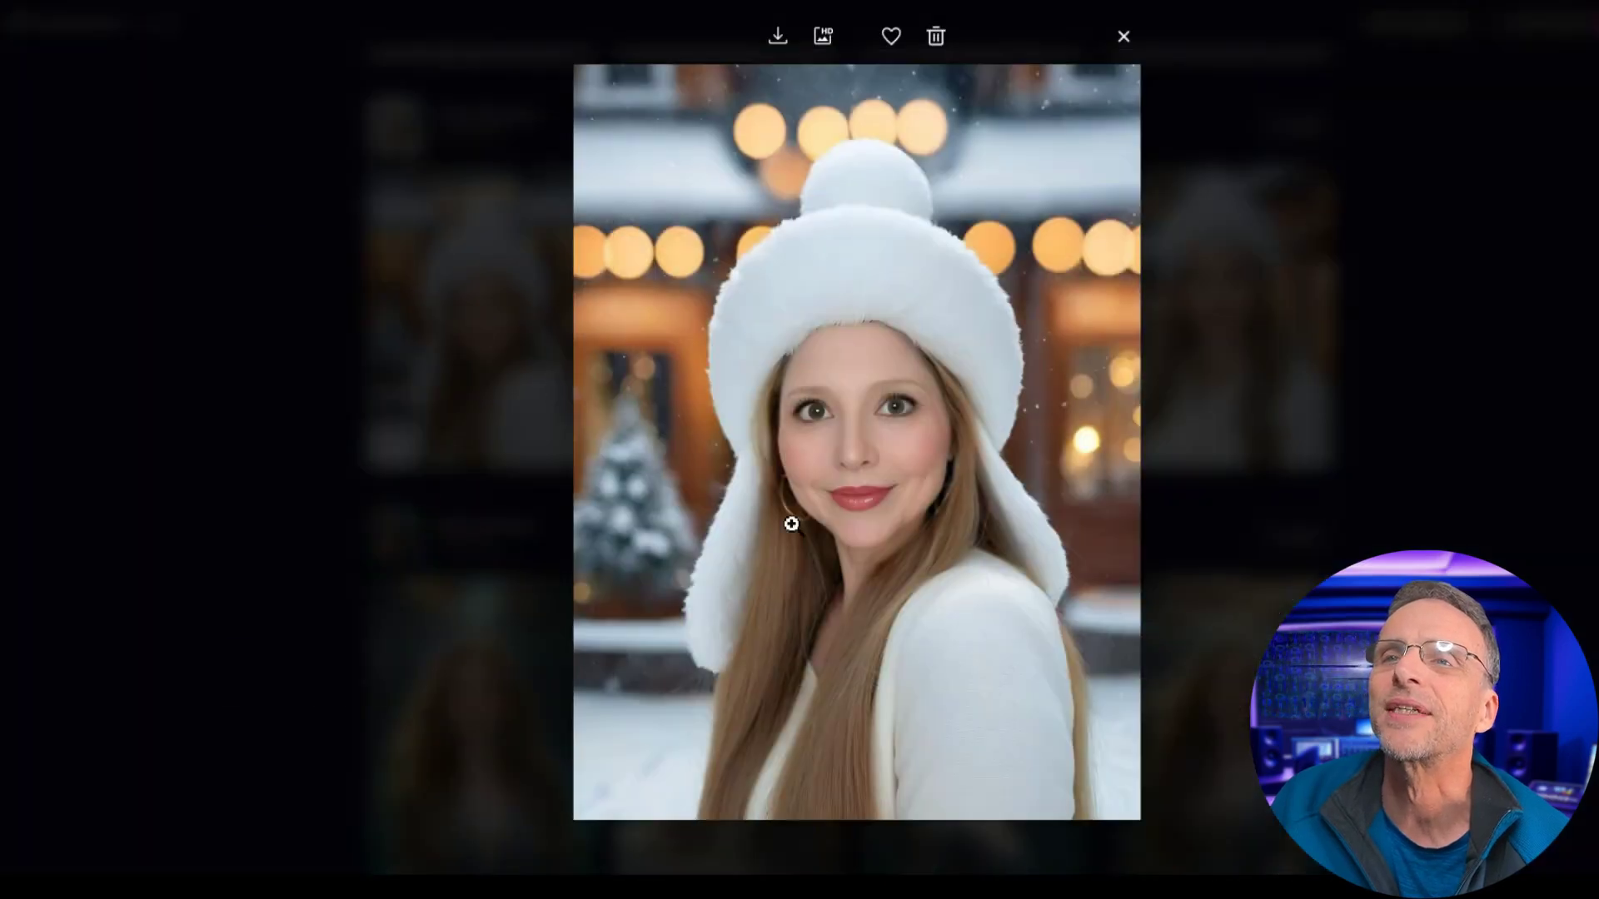
pyautogui.press('Right')
pyautogui.press('Right')
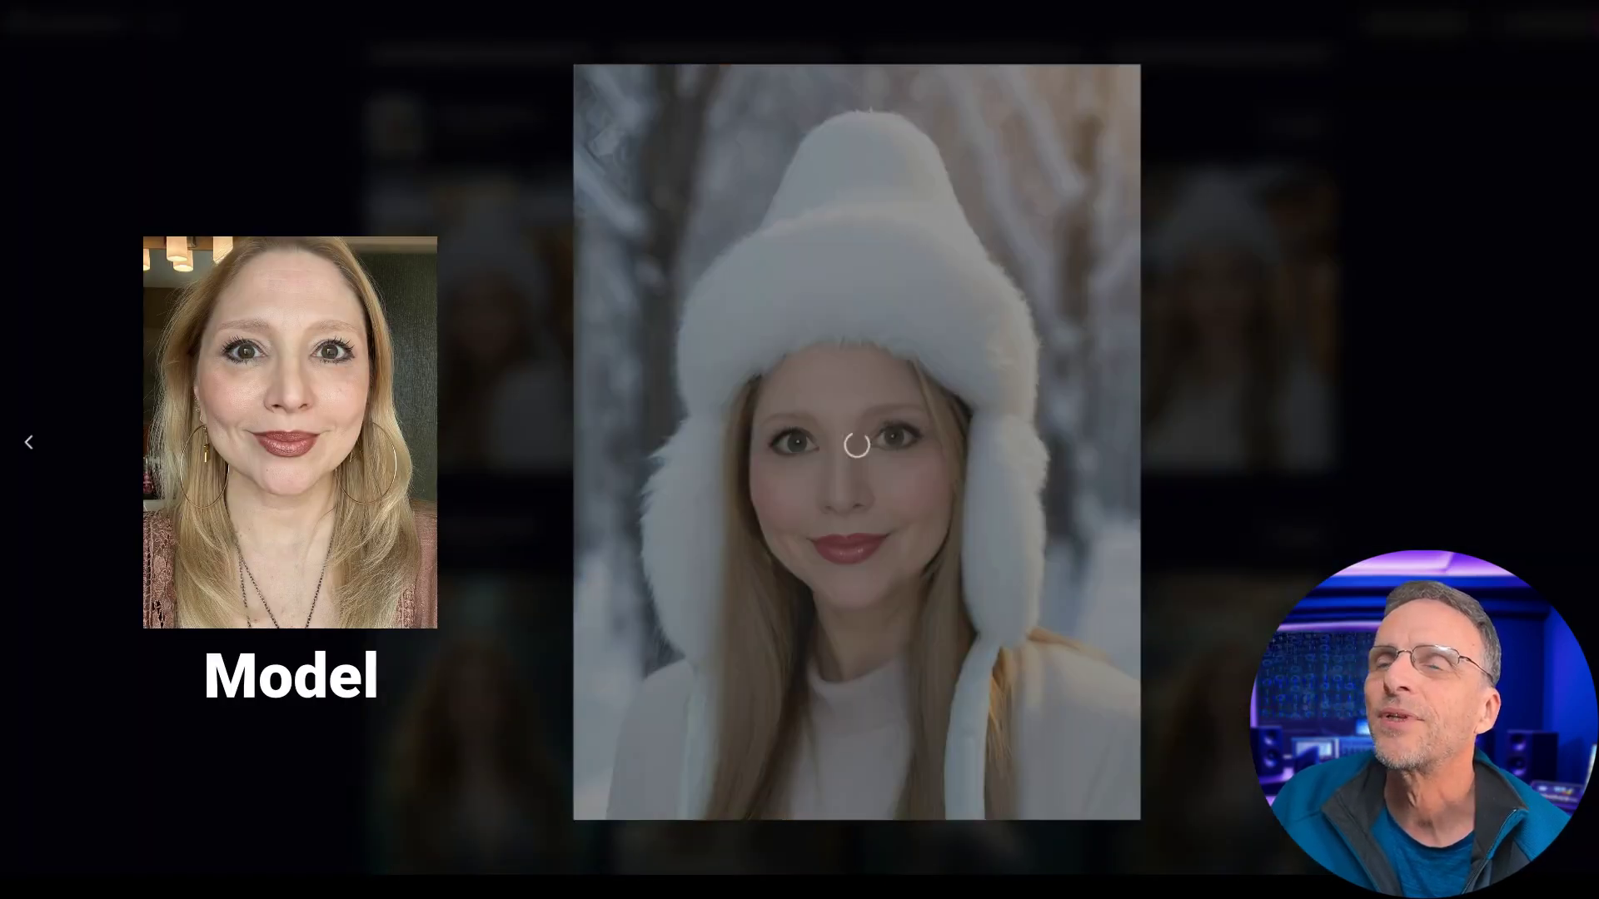
pyautogui.click(1127, 38)
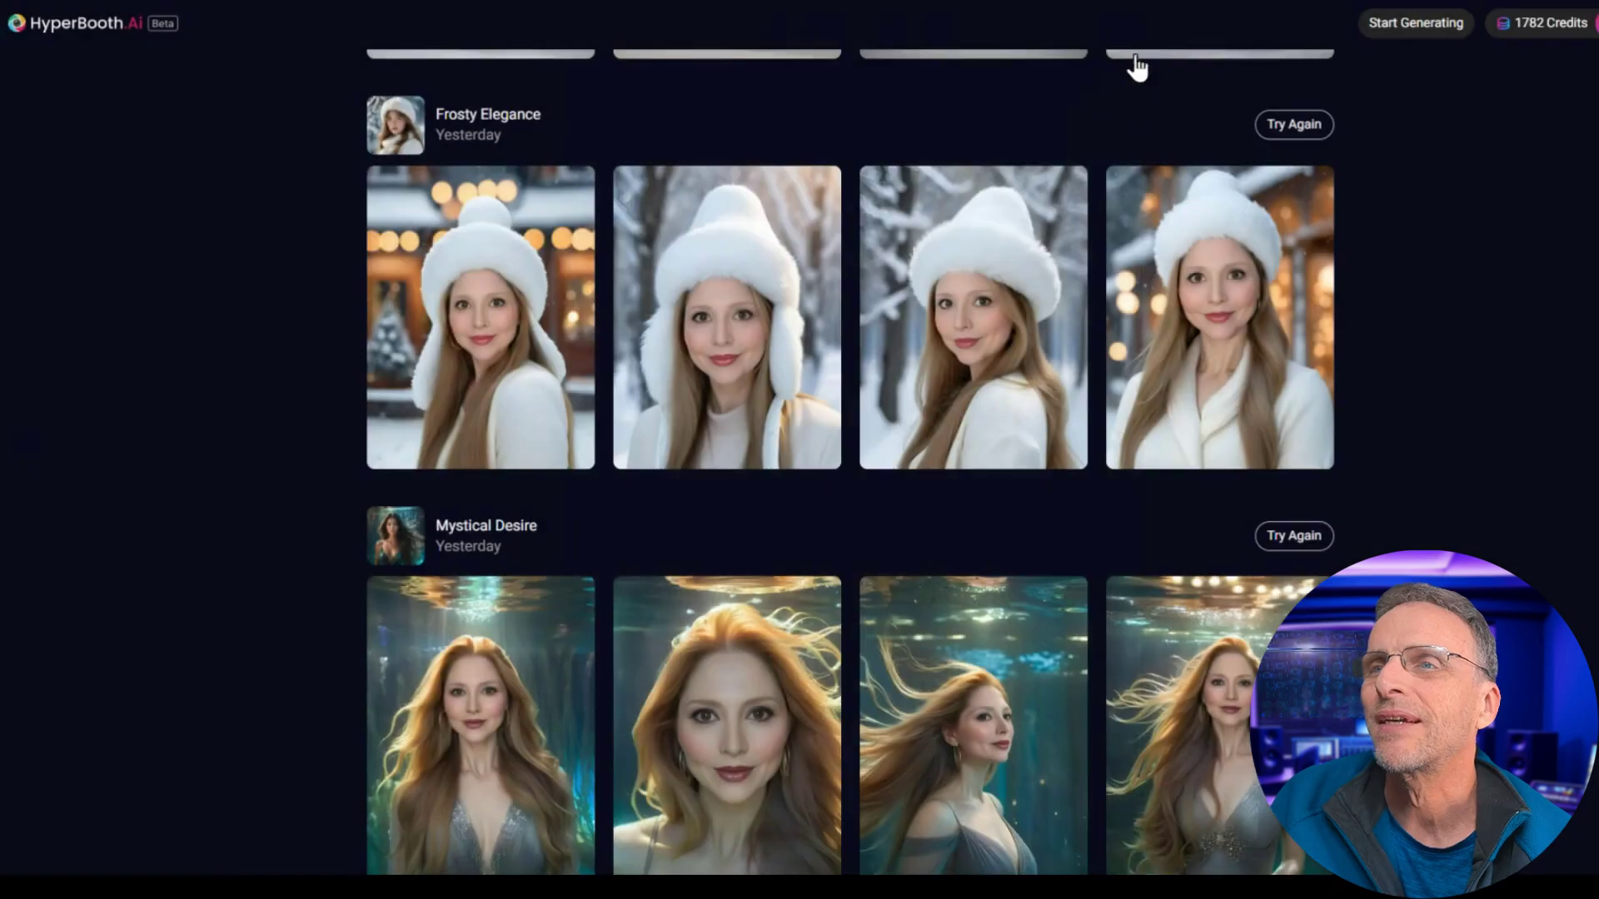
pyautogui.scroll(-12, 1147, 516)
pyautogui.scroll(-3, 1083, 524)
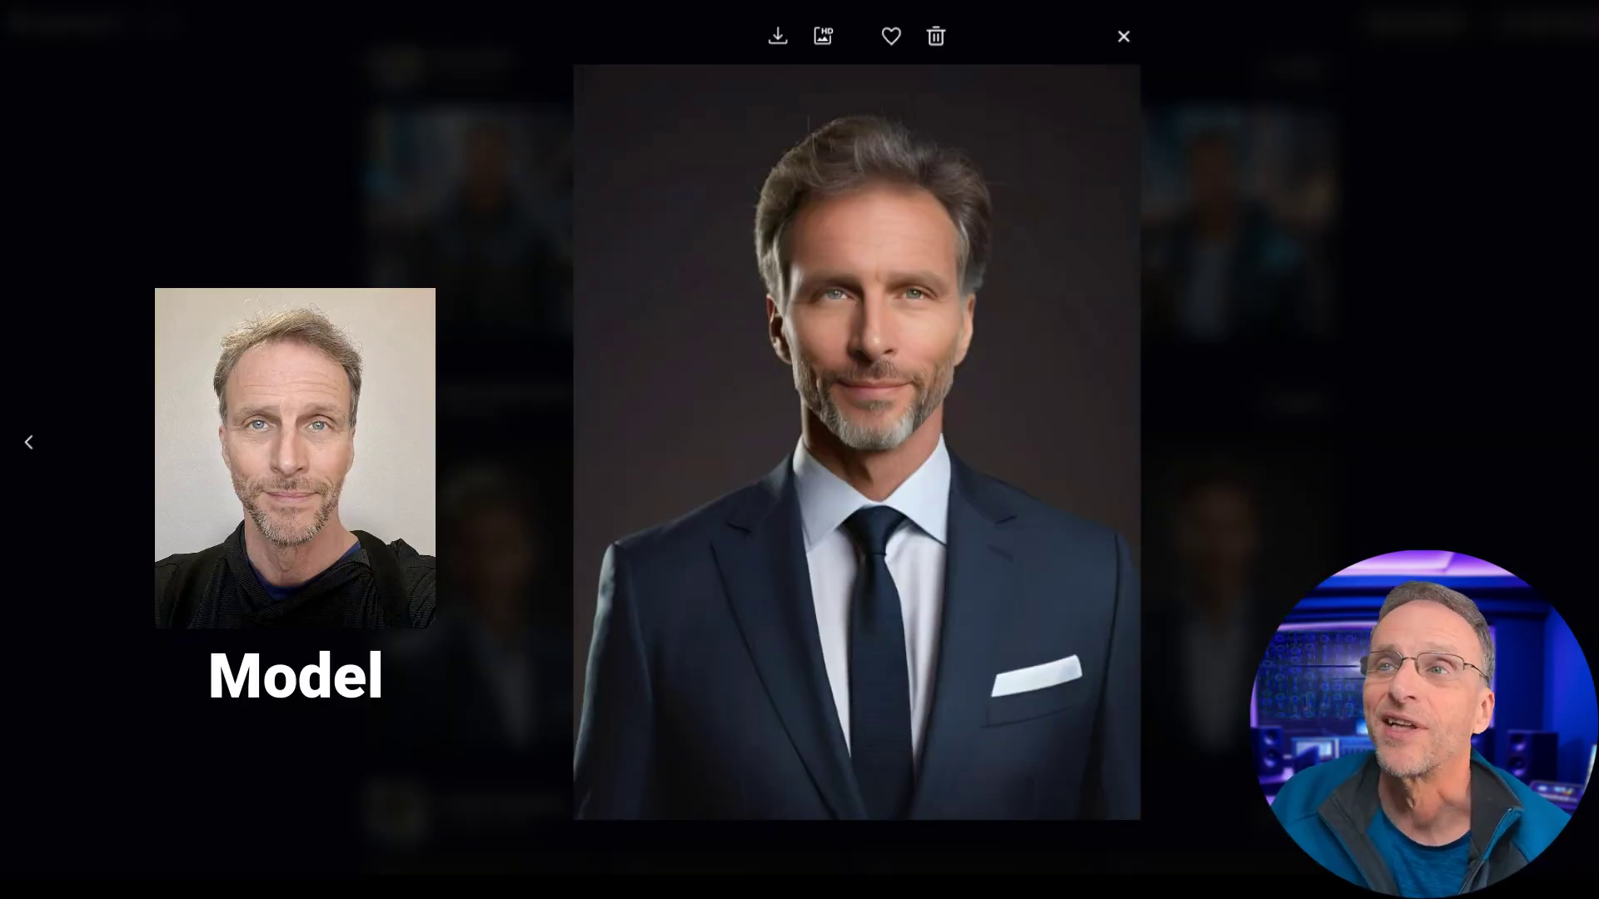
# - Flip through the chibi portraits, back to the one holding an orange, then close and scroll to Assassin
pyautogui.press('Right')
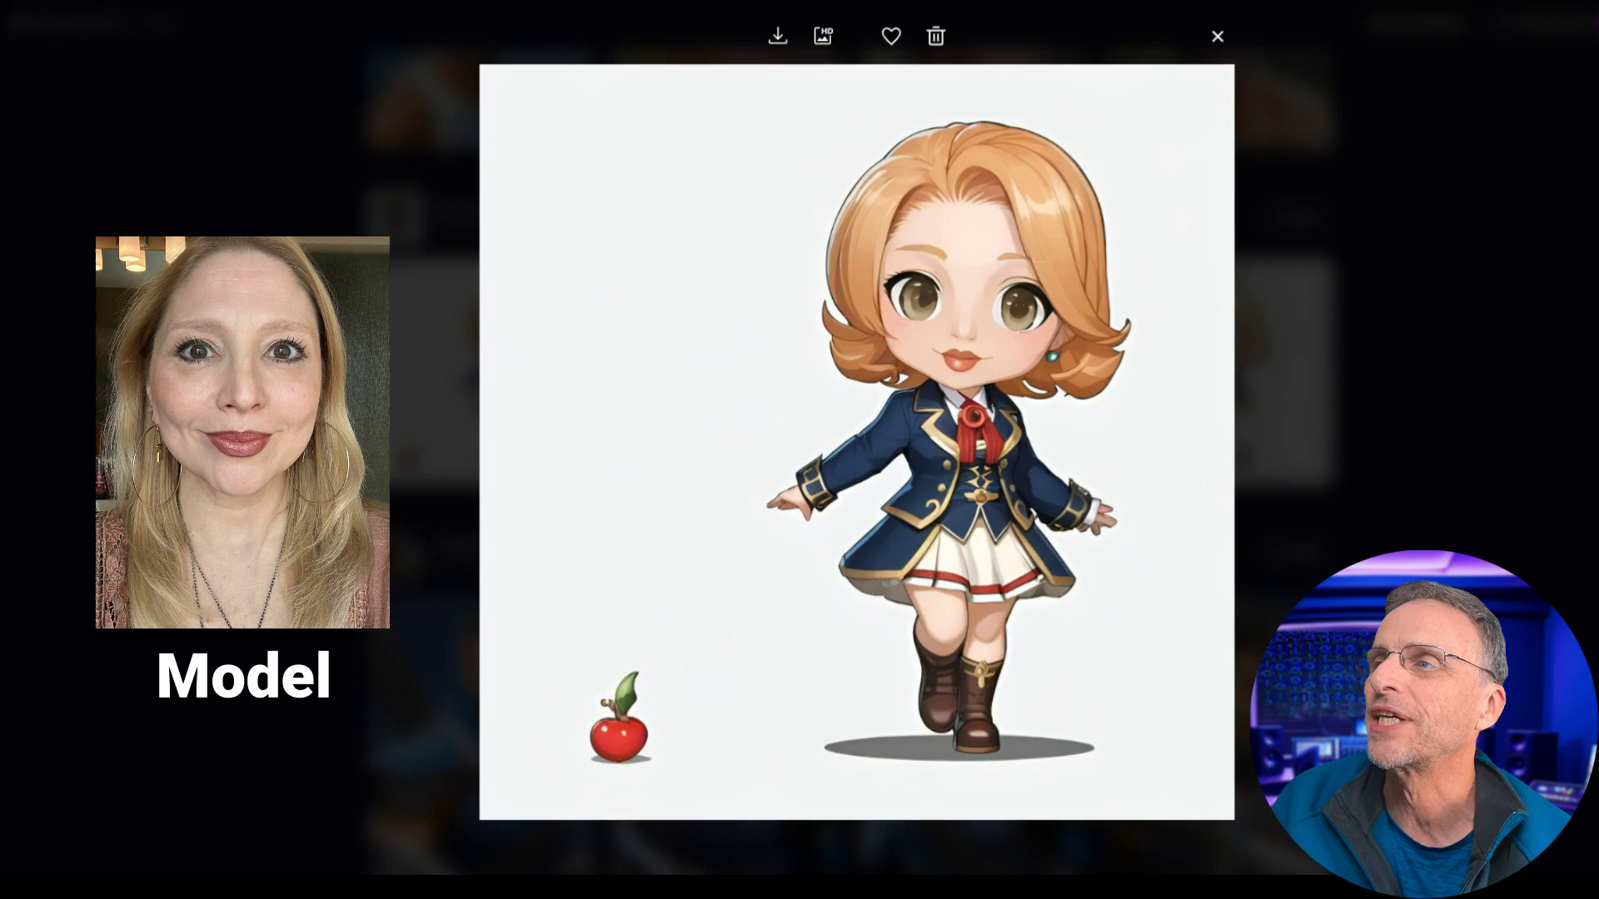
pyautogui.press('Right')
pyautogui.press('Right')
pyautogui.press('Right')
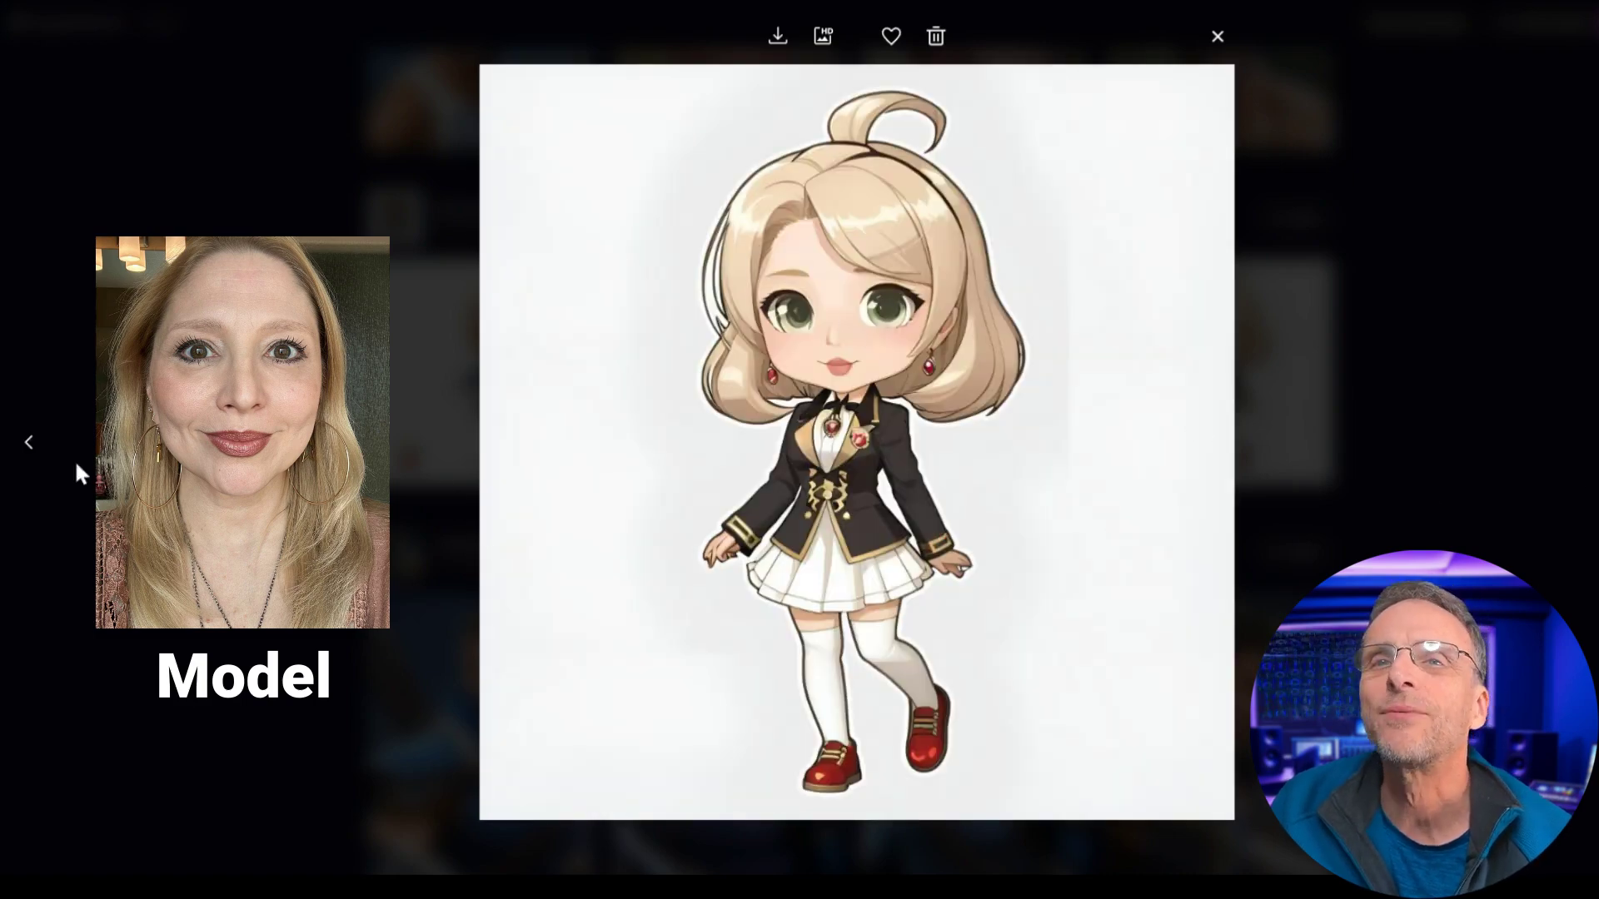
pyautogui.click(30, 444)
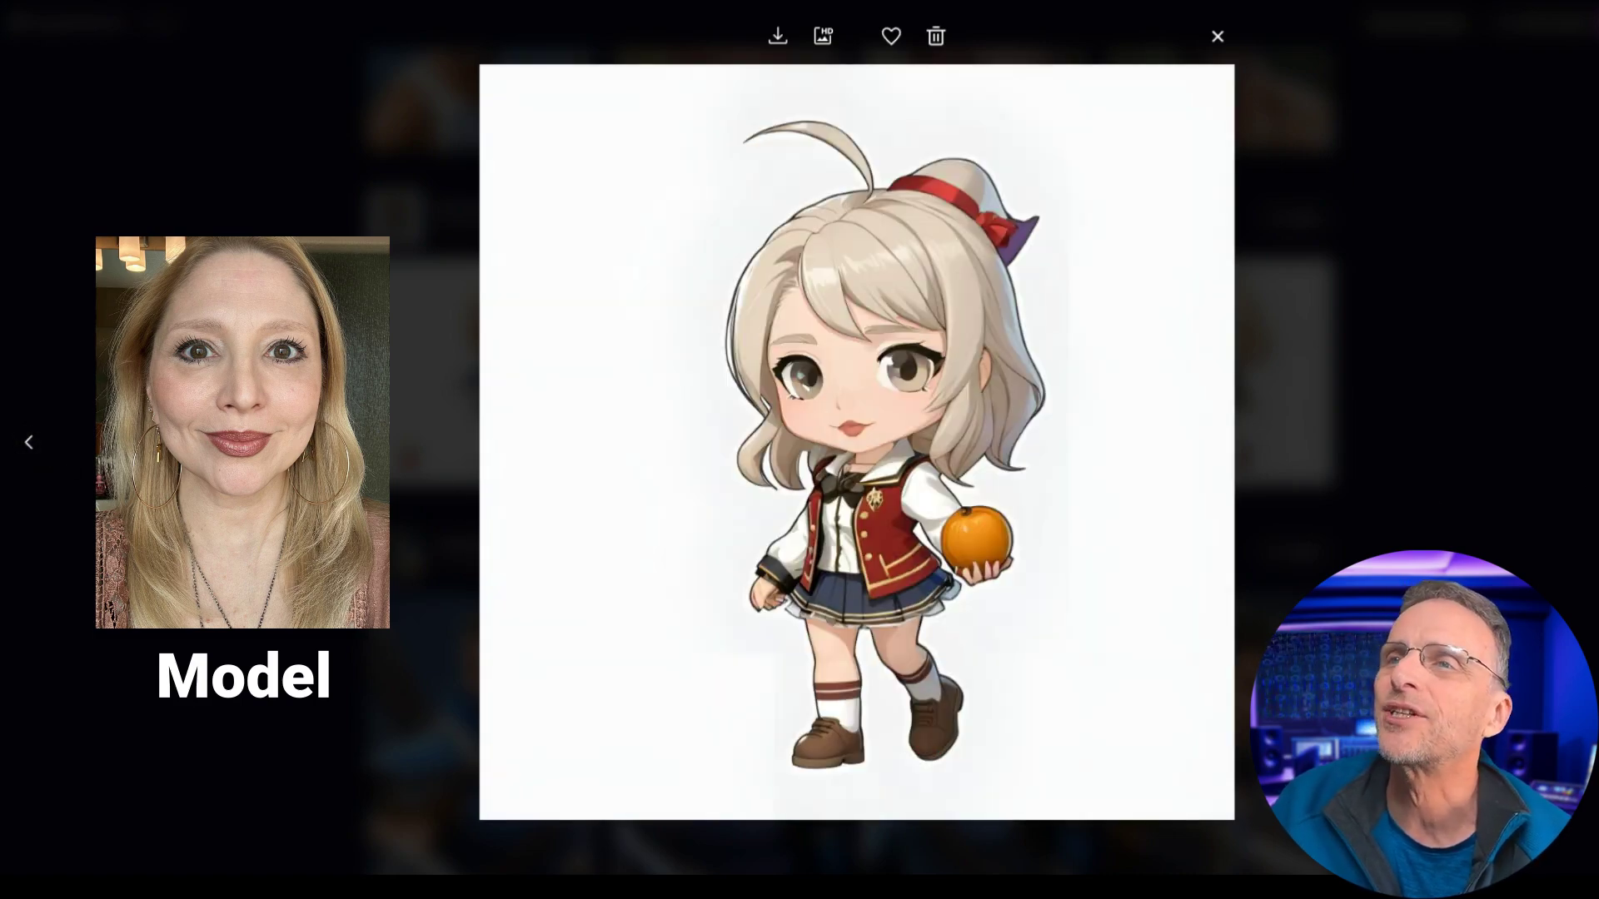
pyautogui.click(1216, 37)
pyautogui.scroll(-3, 1097, 457)
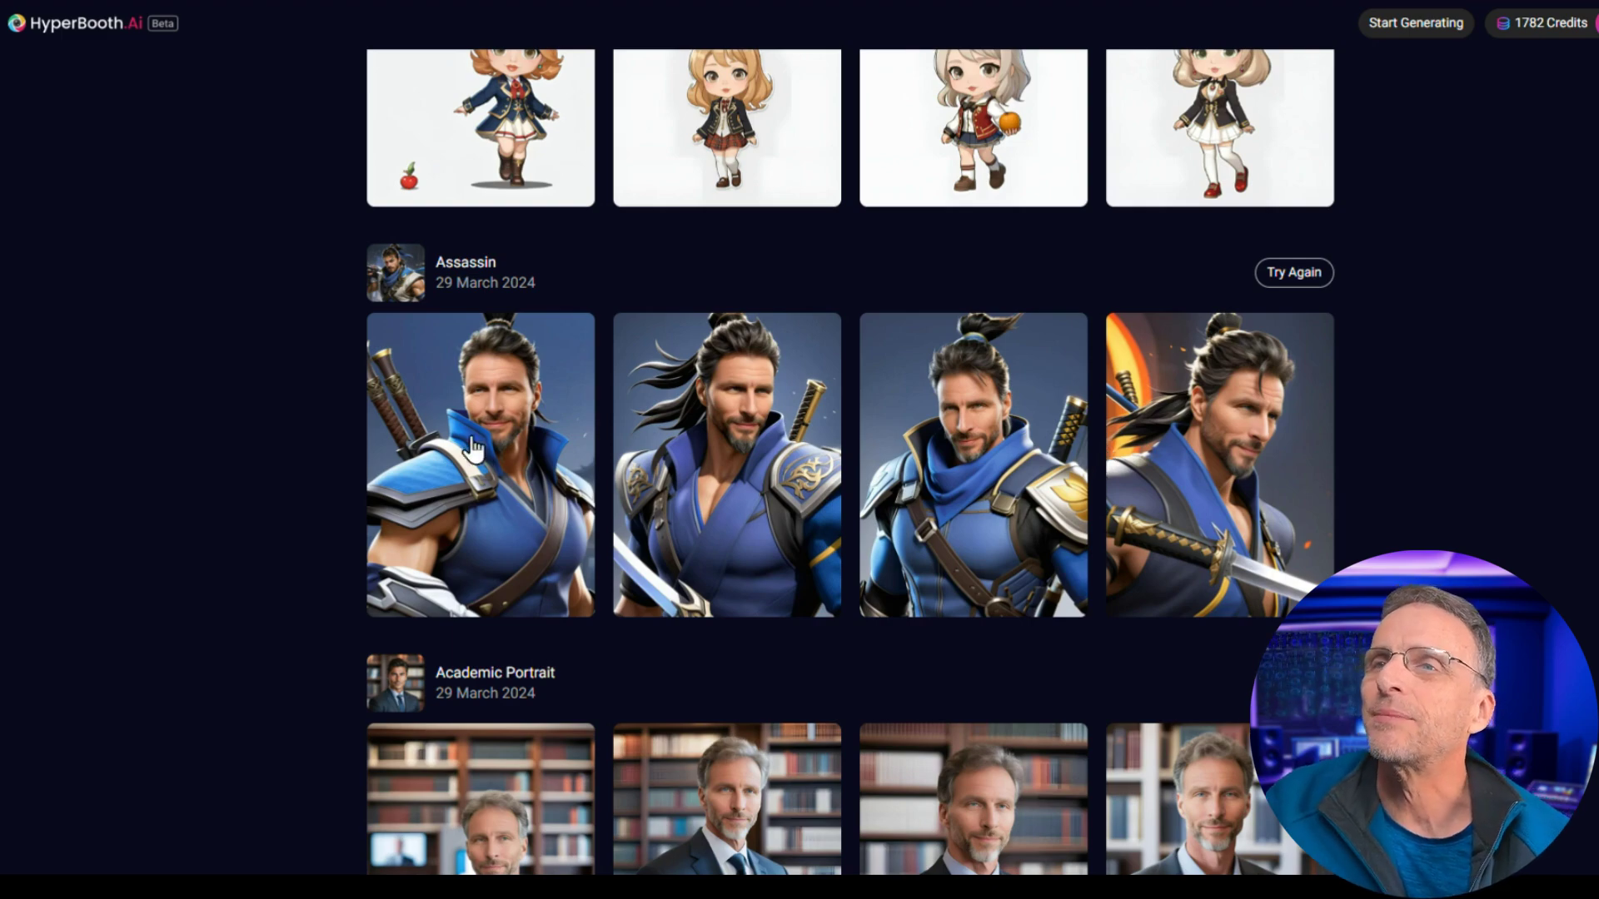
# - Open the Assassin portraits full-size, step through them, and close the viewer
pyautogui.click(480, 463)
pyautogui.press('Right')
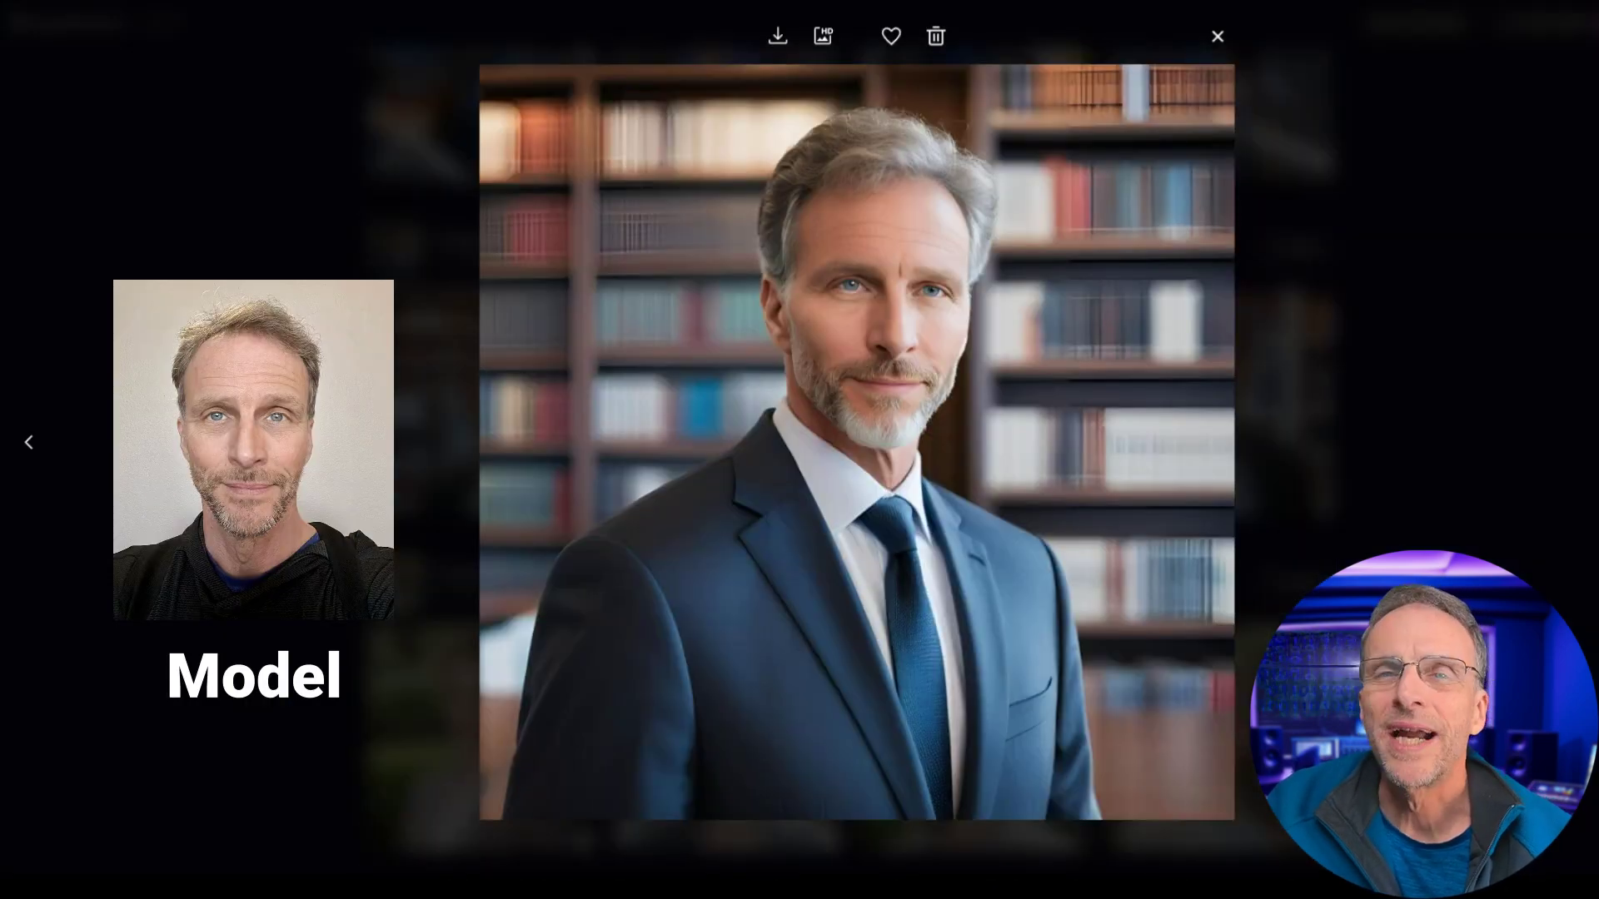
pyautogui.press('Right')
pyautogui.press('Right')
pyautogui.press('Escape')
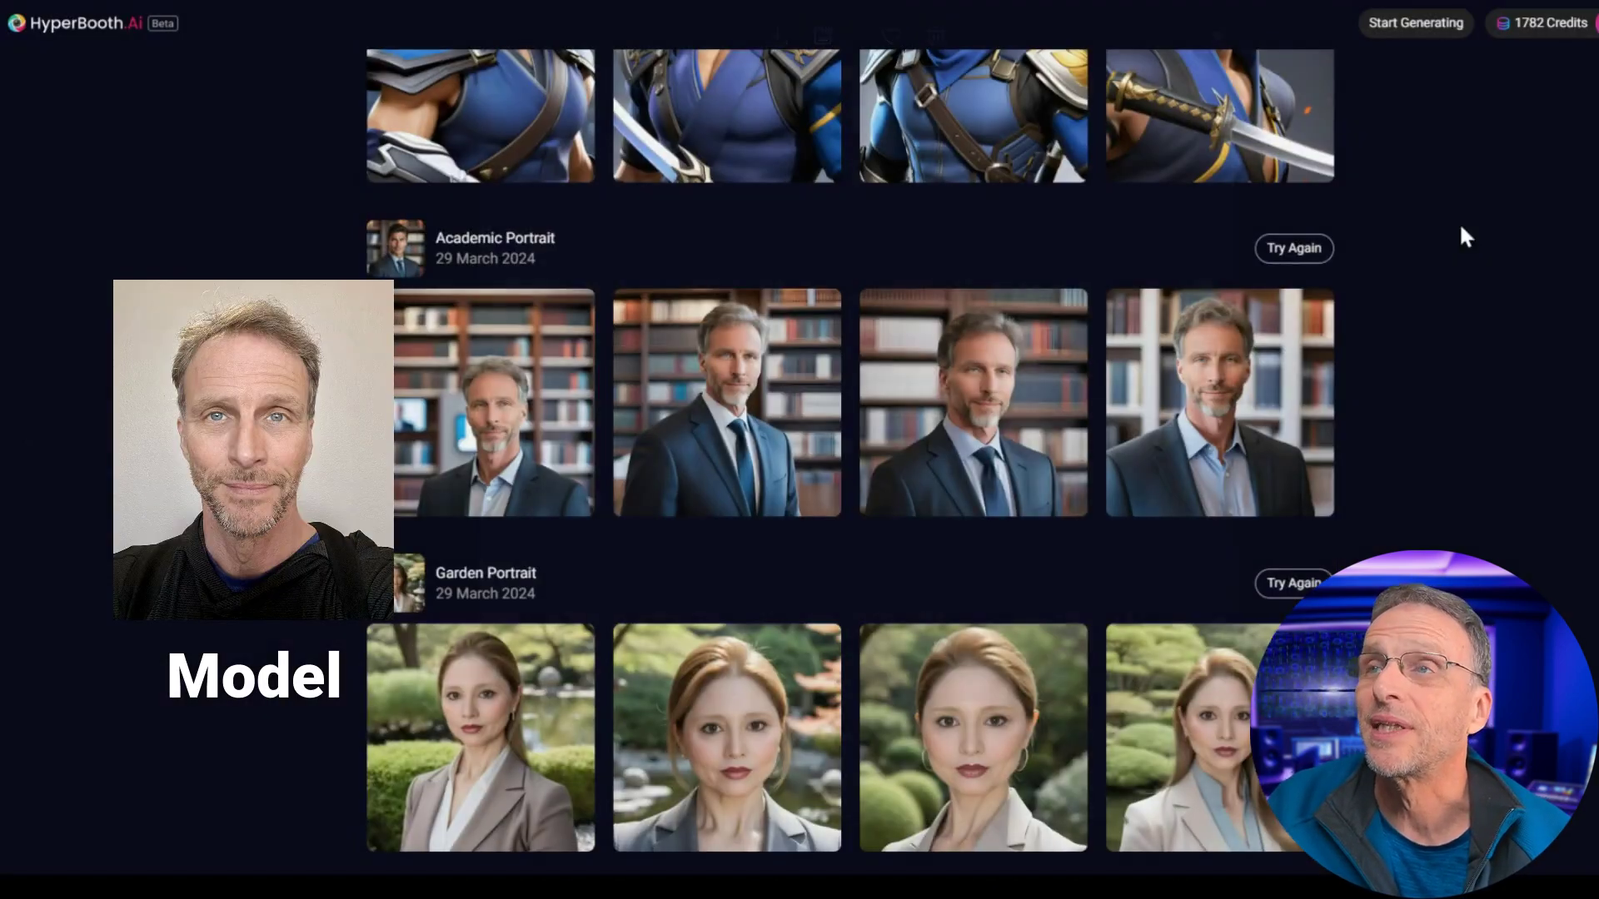
# - Scroll through the older portrait history, then open the Choose style gallery with Start Generating
pyautogui.scroll(-5, 502, 610)
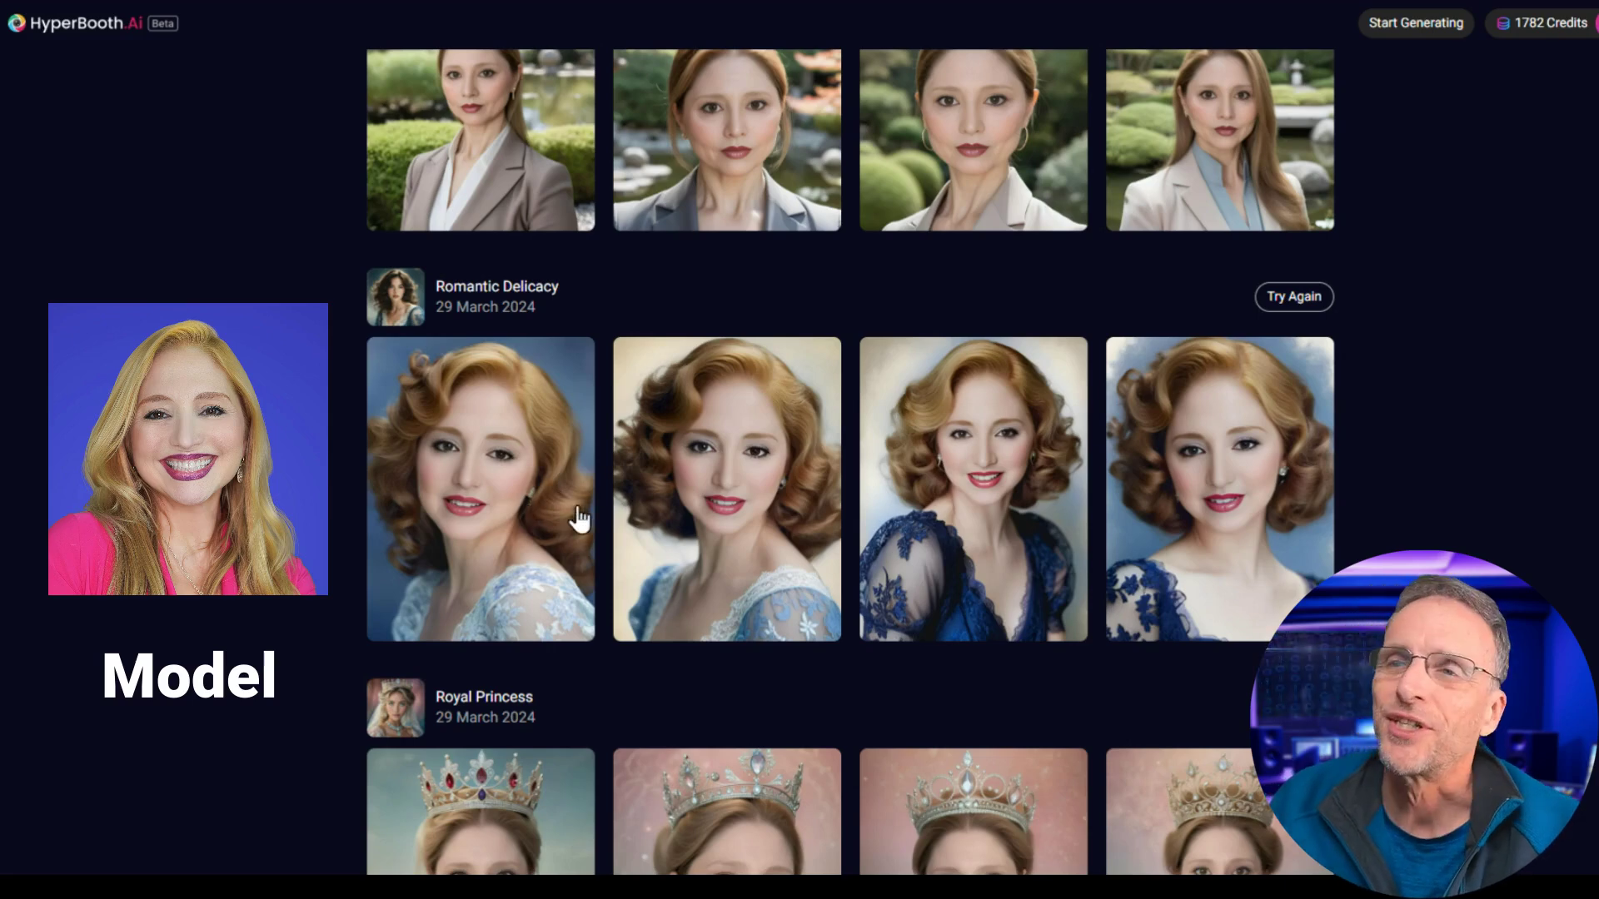
pyautogui.scroll(-2, 685, 428)
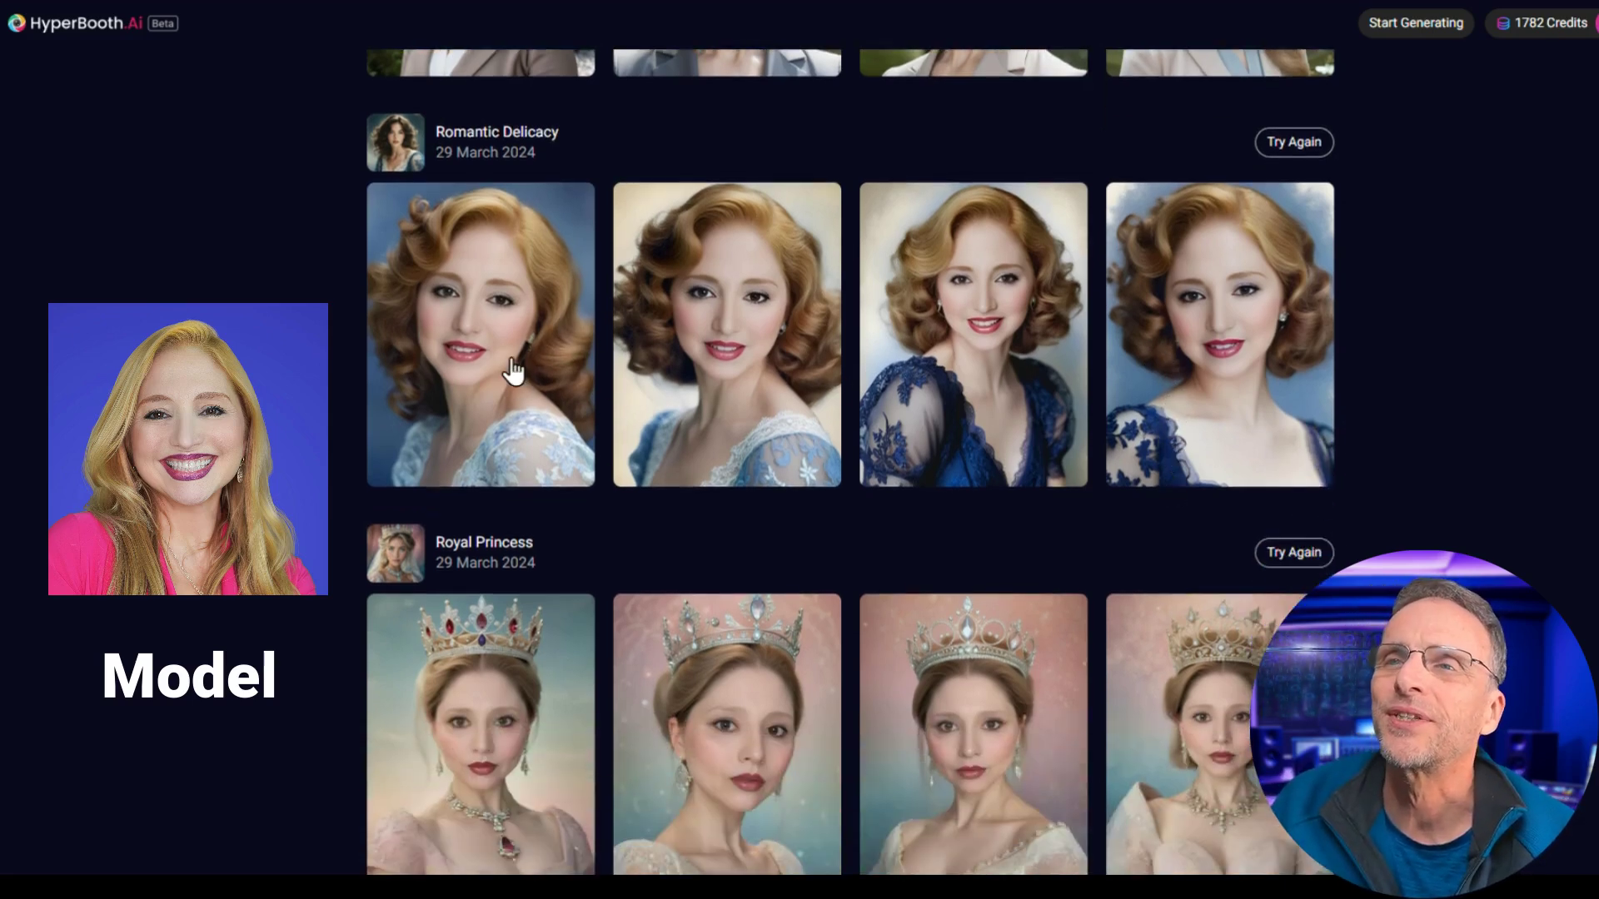
pyautogui.scroll(-1, 1238, 379)
pyautogui.scroll(-3, 453, 571)
pyautogui.scroll(1, 500, 457)
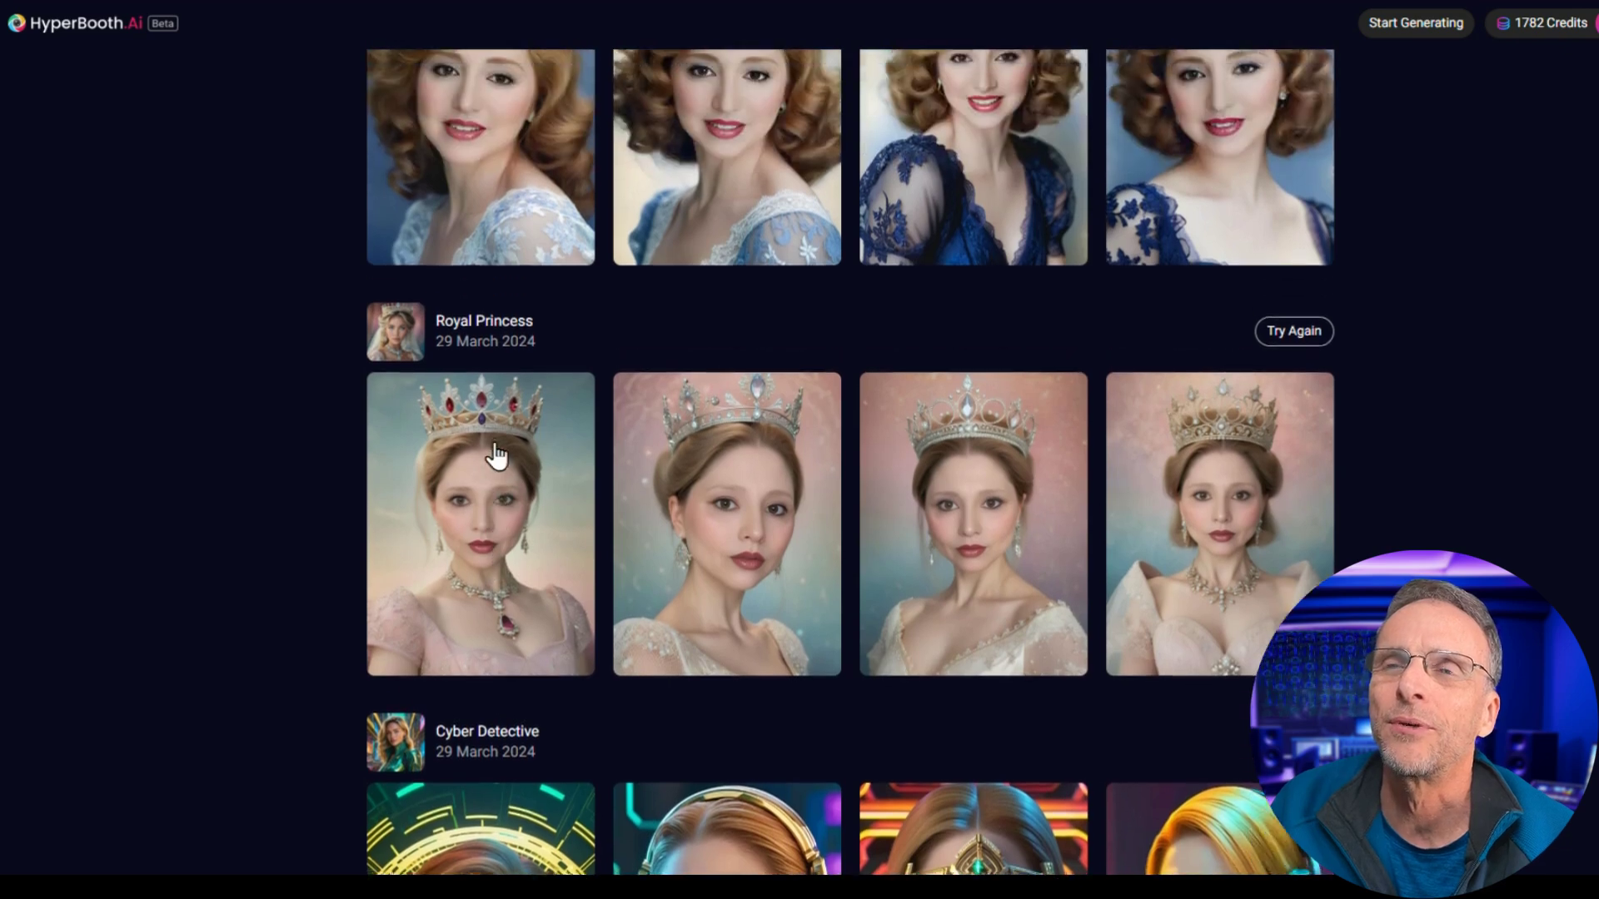
pyautogui.scroll(-1, 500, 467)
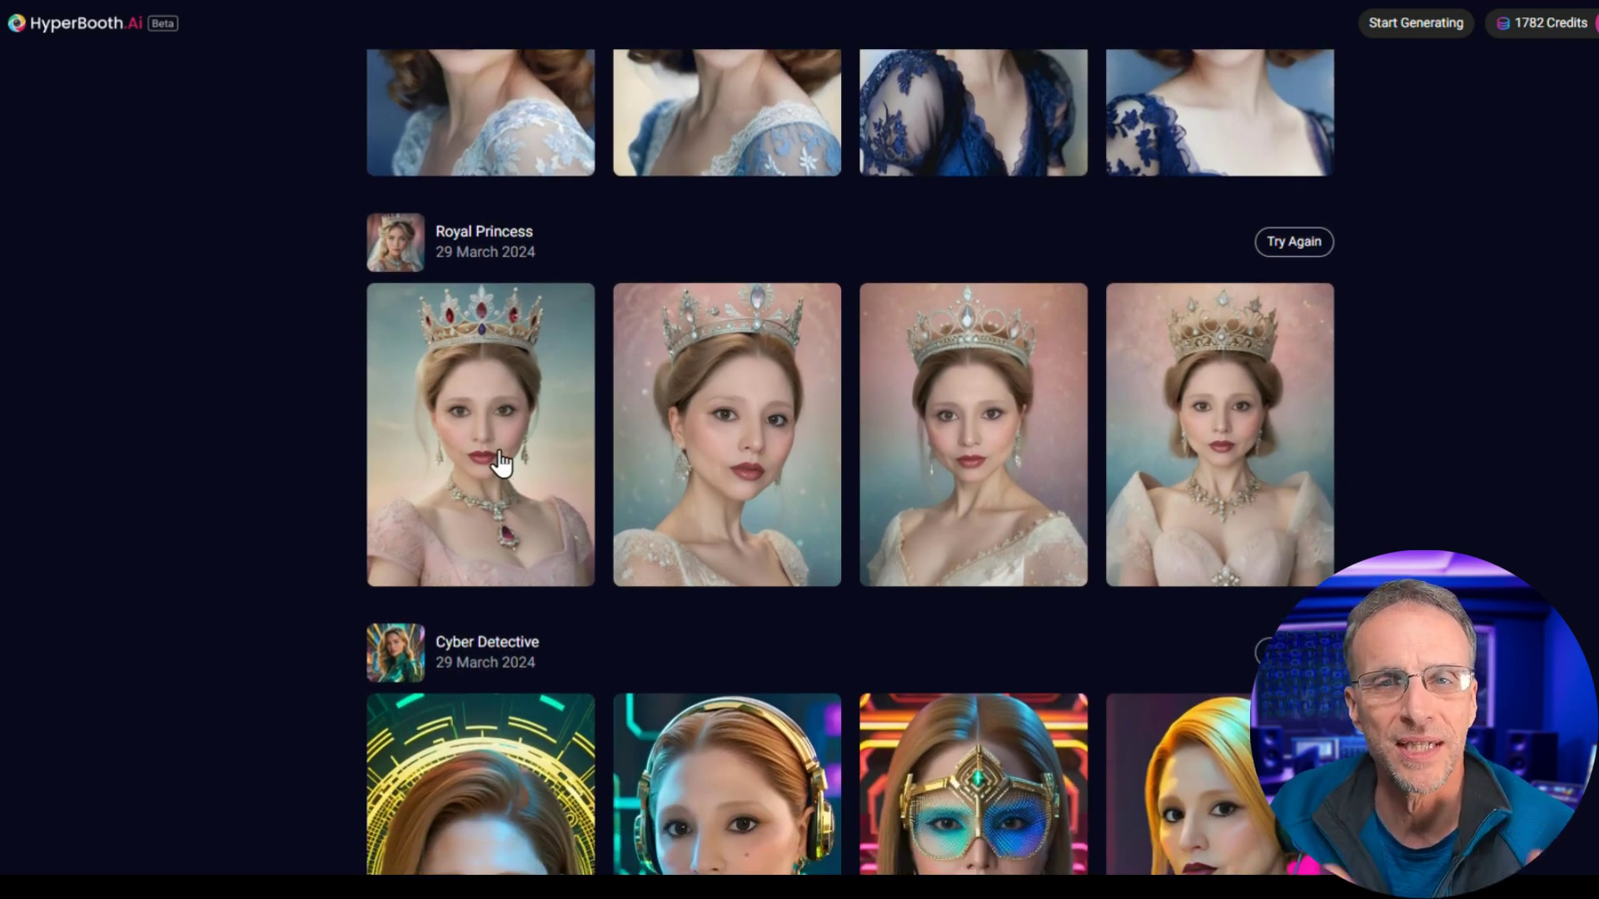
pyautogui.scroll(-1, 502, 463)
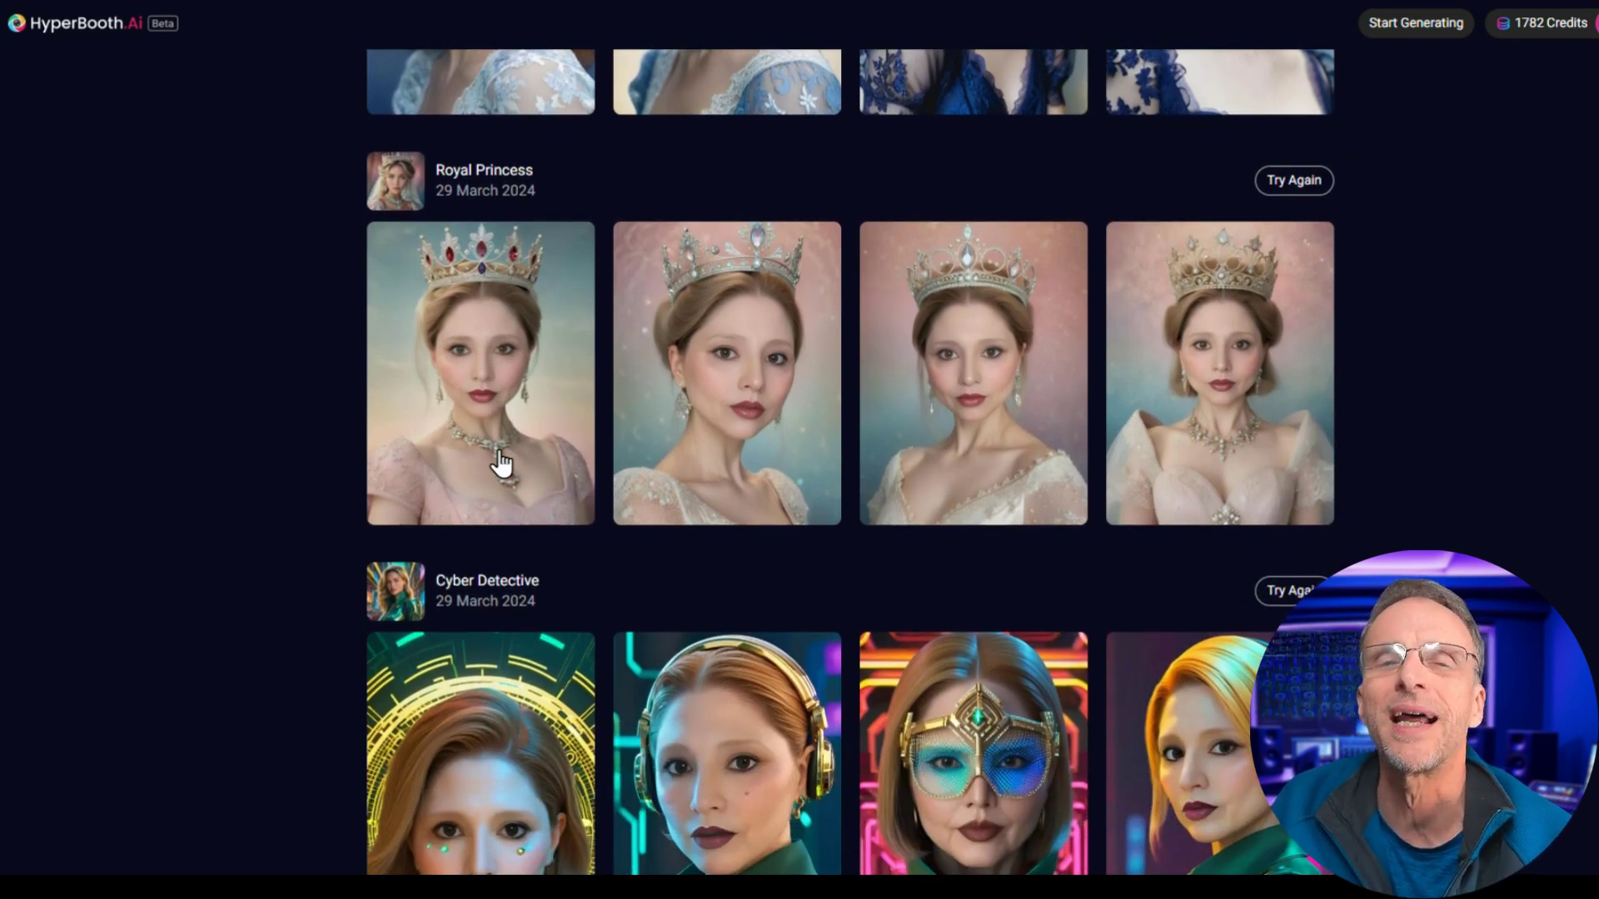
pyautogui.scroll(-3, 503, 463)
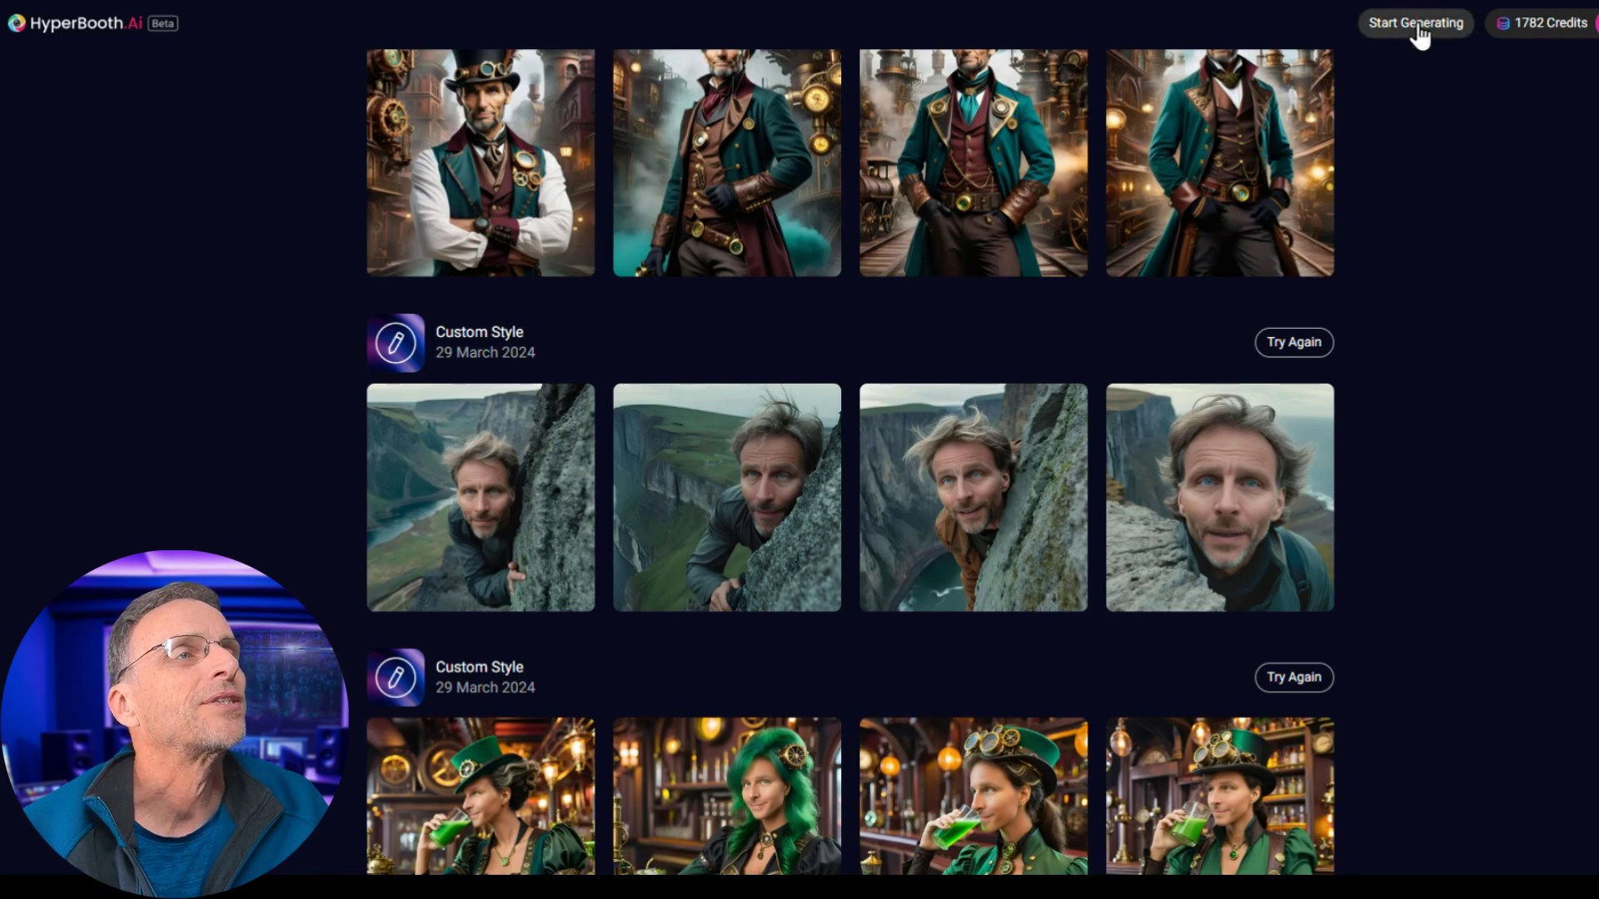
pyautogui.click(1417, 25)
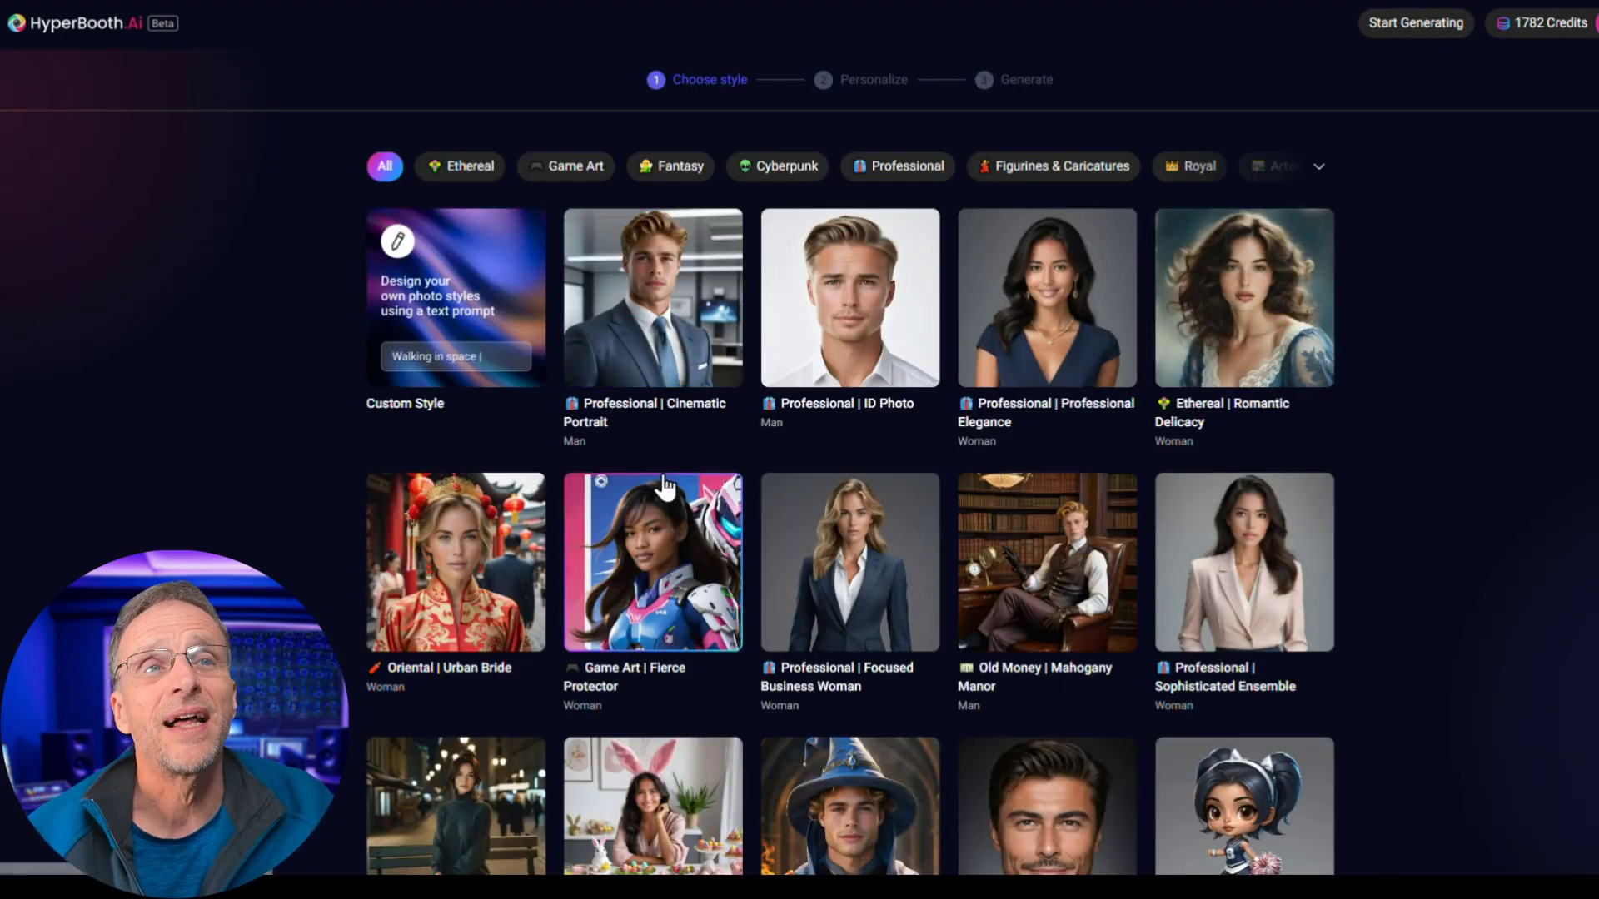
# - Generate Custom Style images from 'close up in an 80s arcade' using the man's recent photo
pyautogui.click(449, 310)
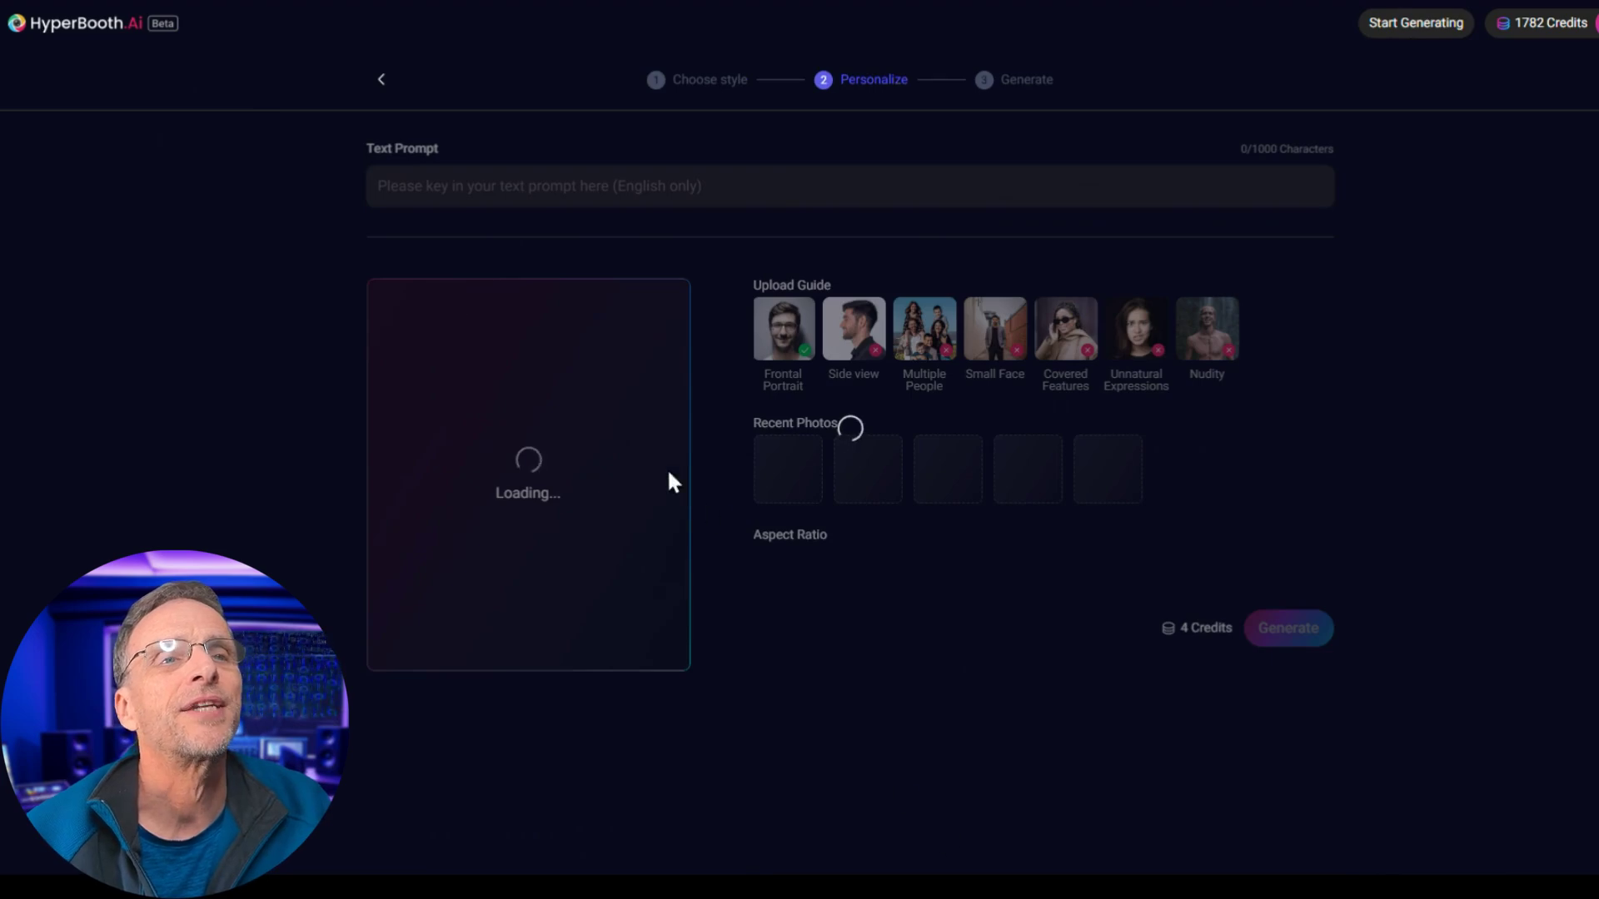
pyautogui.click(527, 195)
pyautogui.write('close up in')
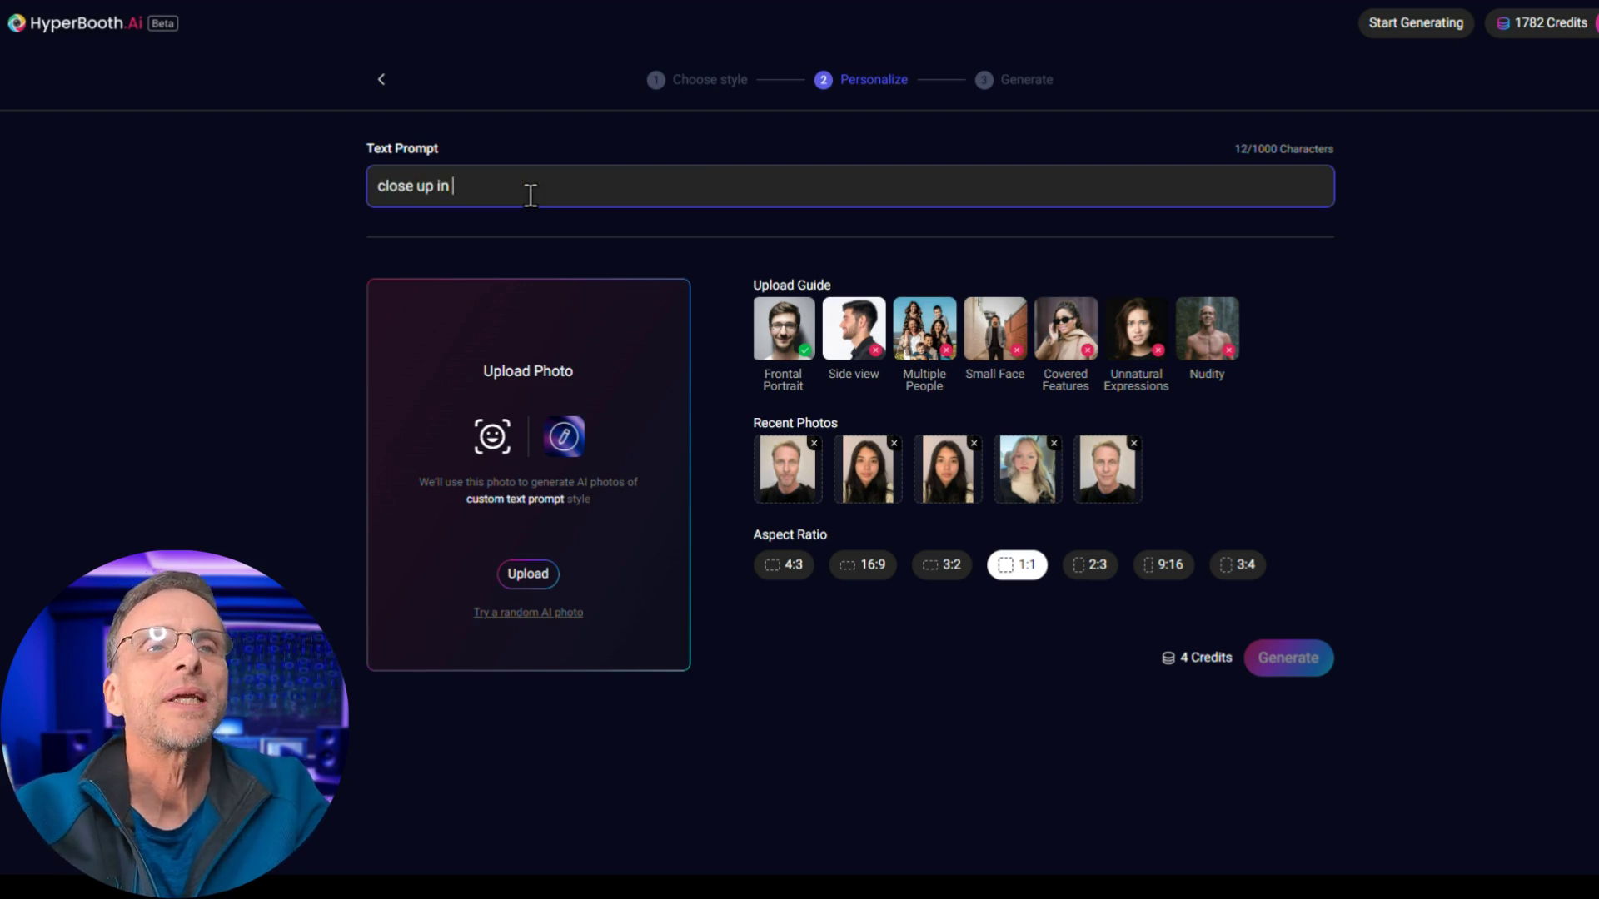
pyautogui.write(' an 80s arcade')
pyautogui.click(800, 478)
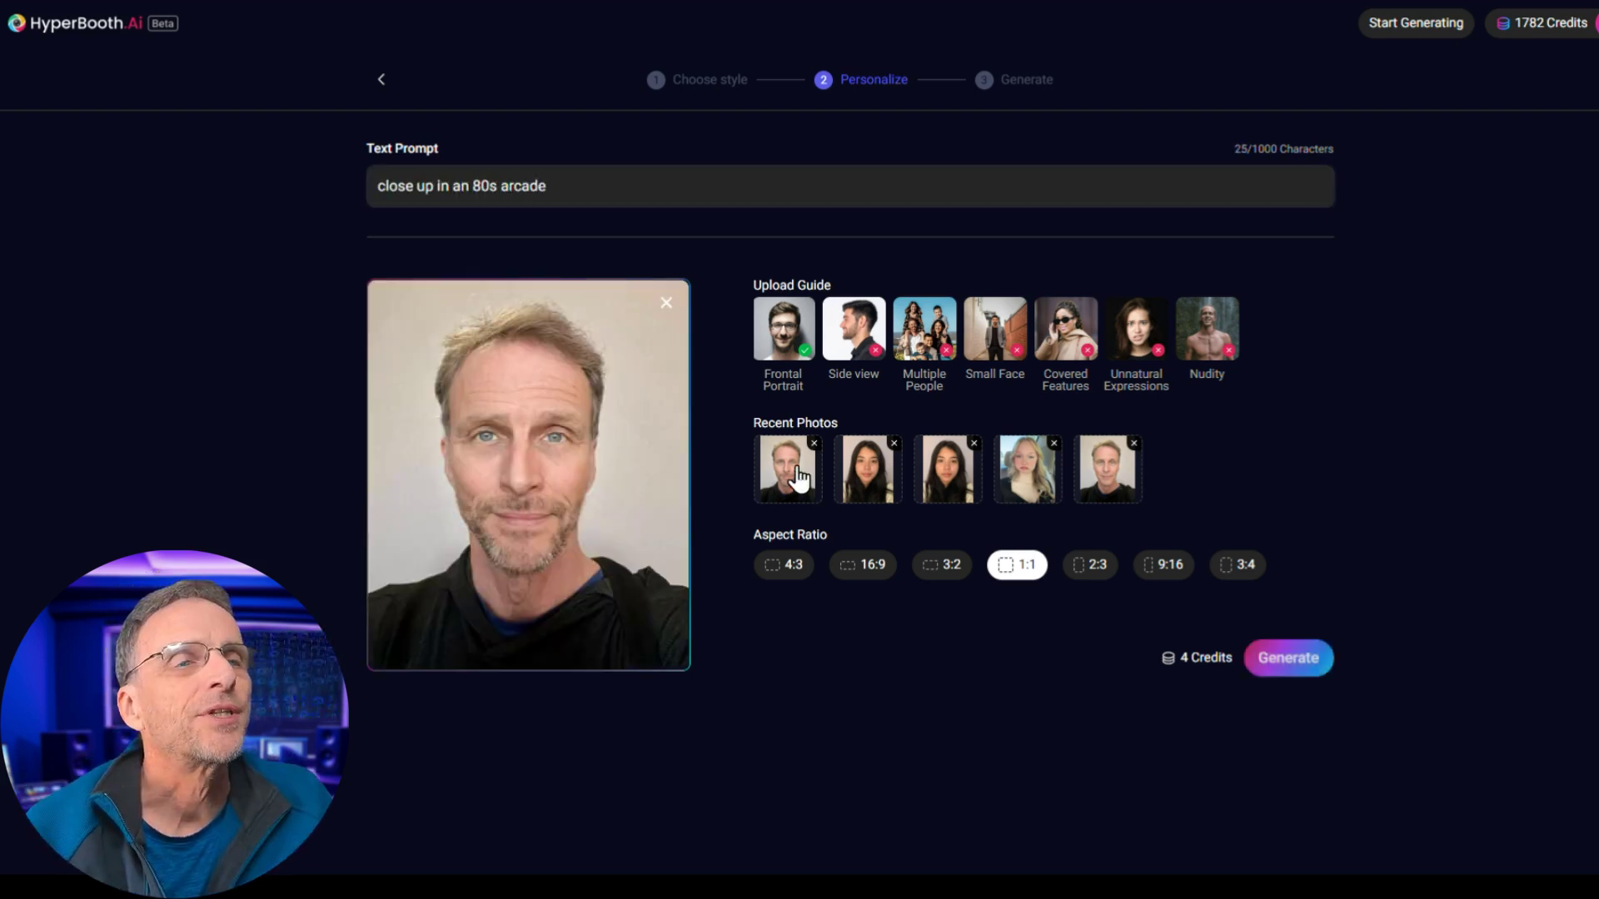
pyautogui.click(1299, 665)
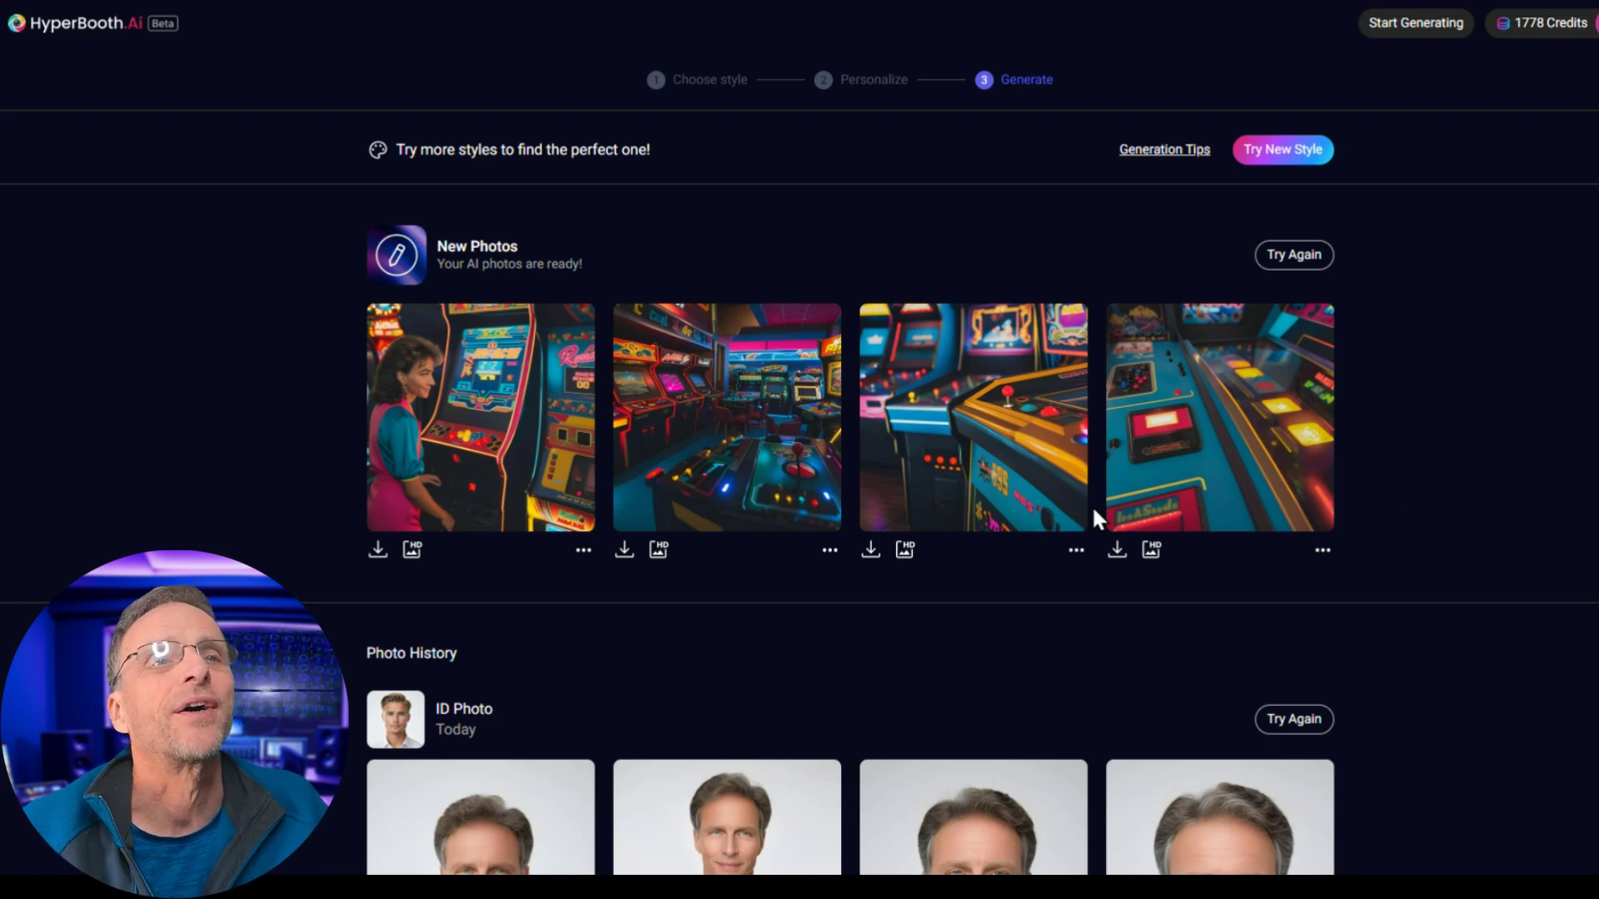
# - Reopen the cliff-edge Custom Style prompt with its Try Again button
pyautogui.scroll(-20, 454, 583)
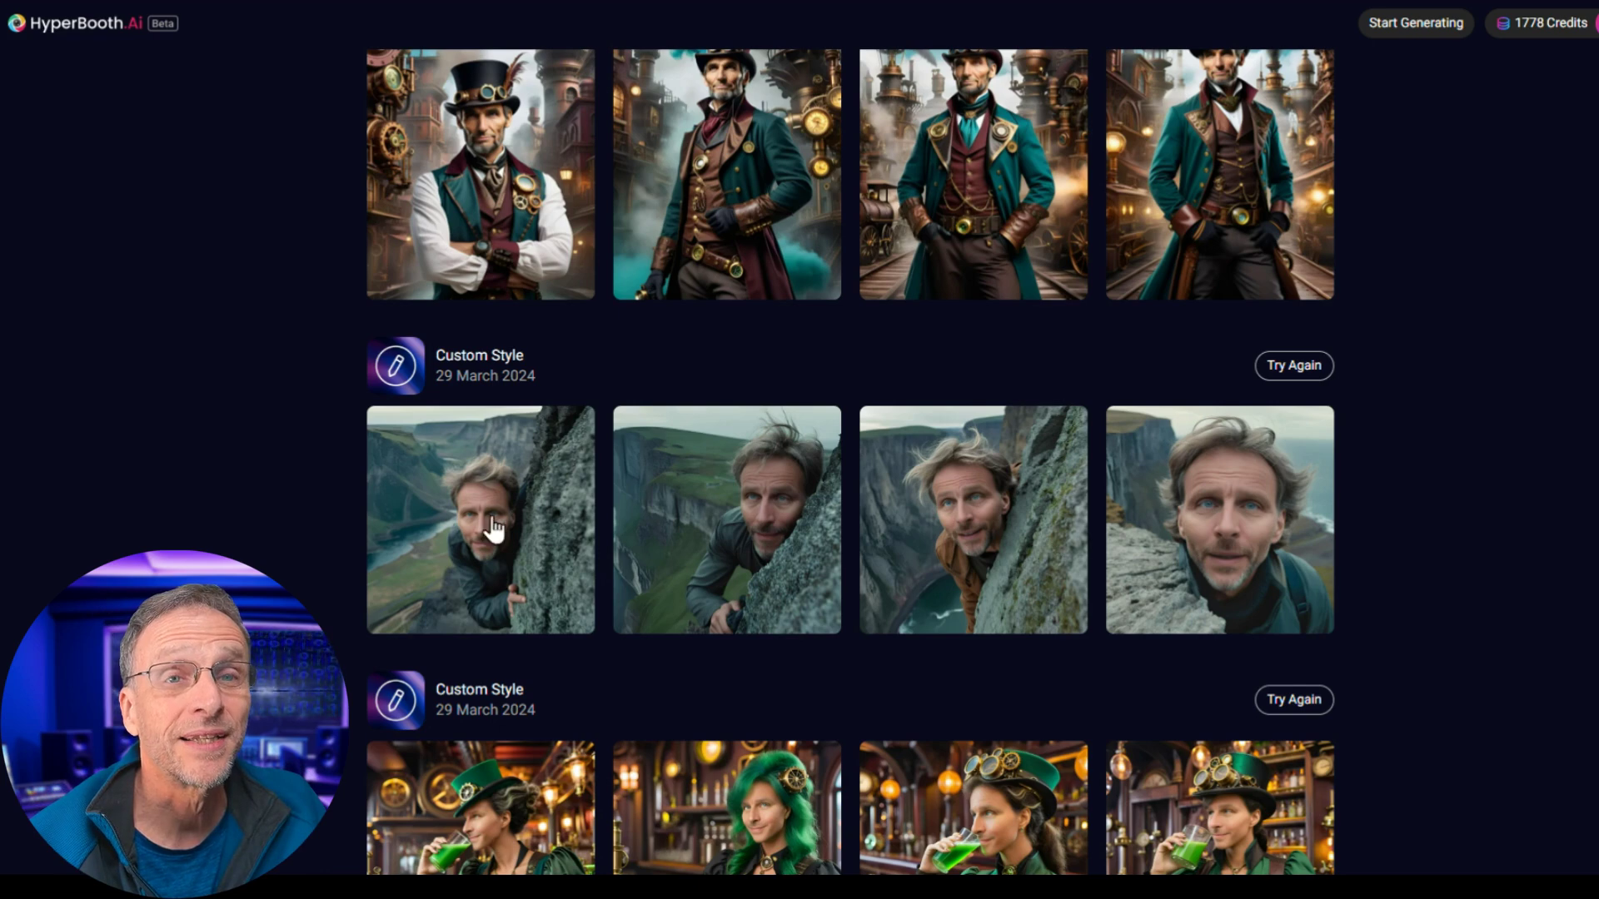
pyautogui.click(1294, 365)
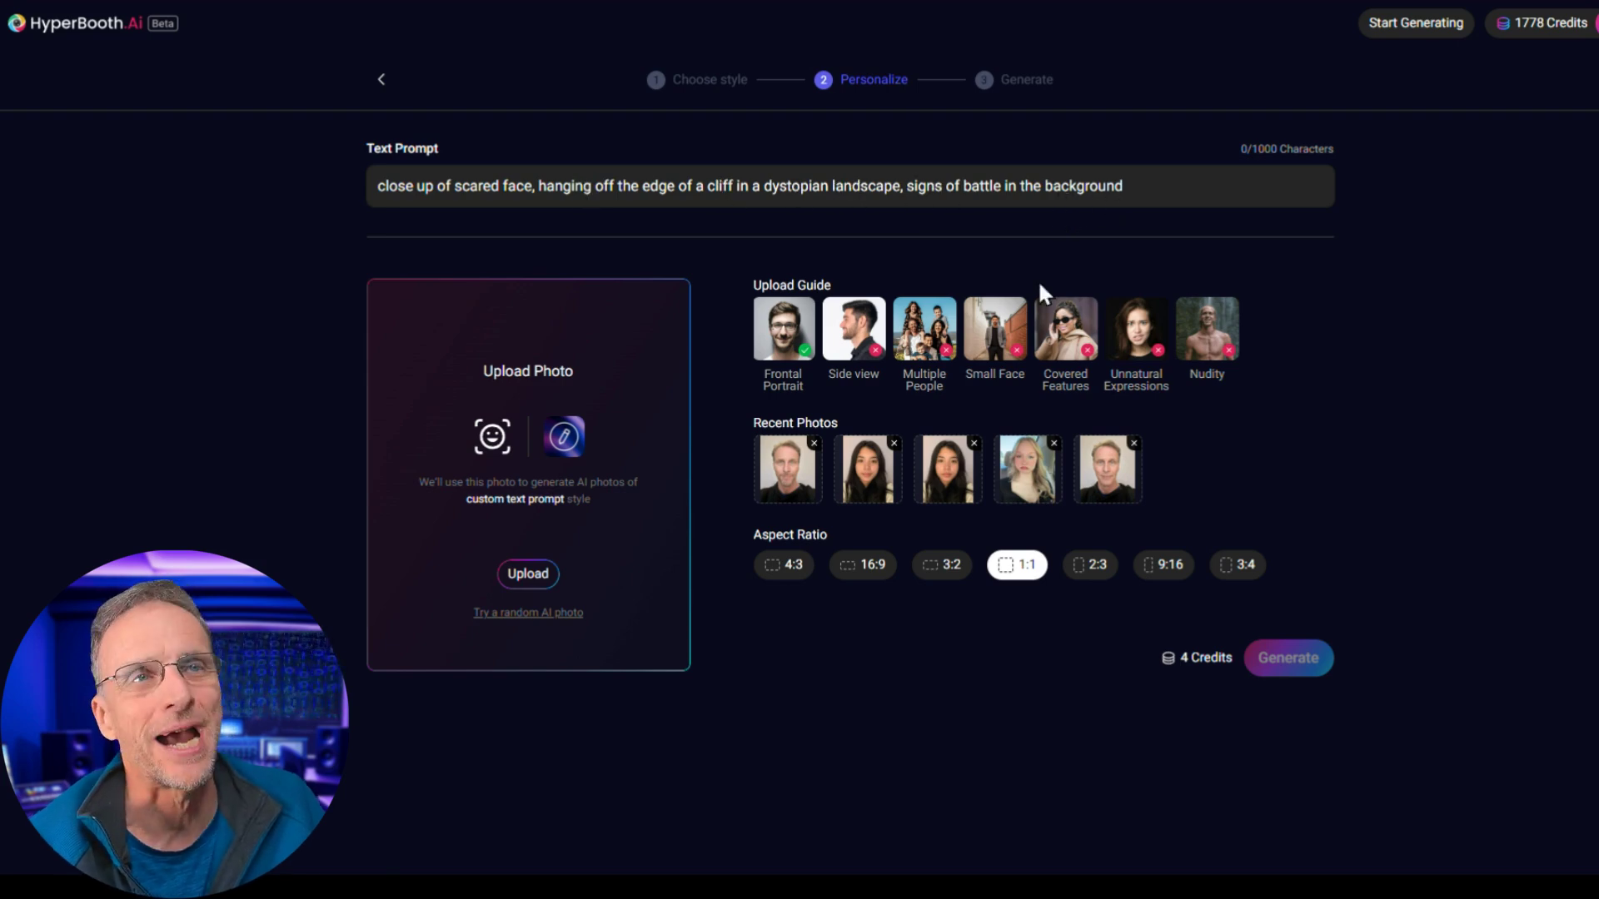
# - Rewrite the prompt to a happy face hanging off a cyberpunk-city building with traffic, then generate from the blonde woman's photo
pyautogui.doubleClick(481, 179)
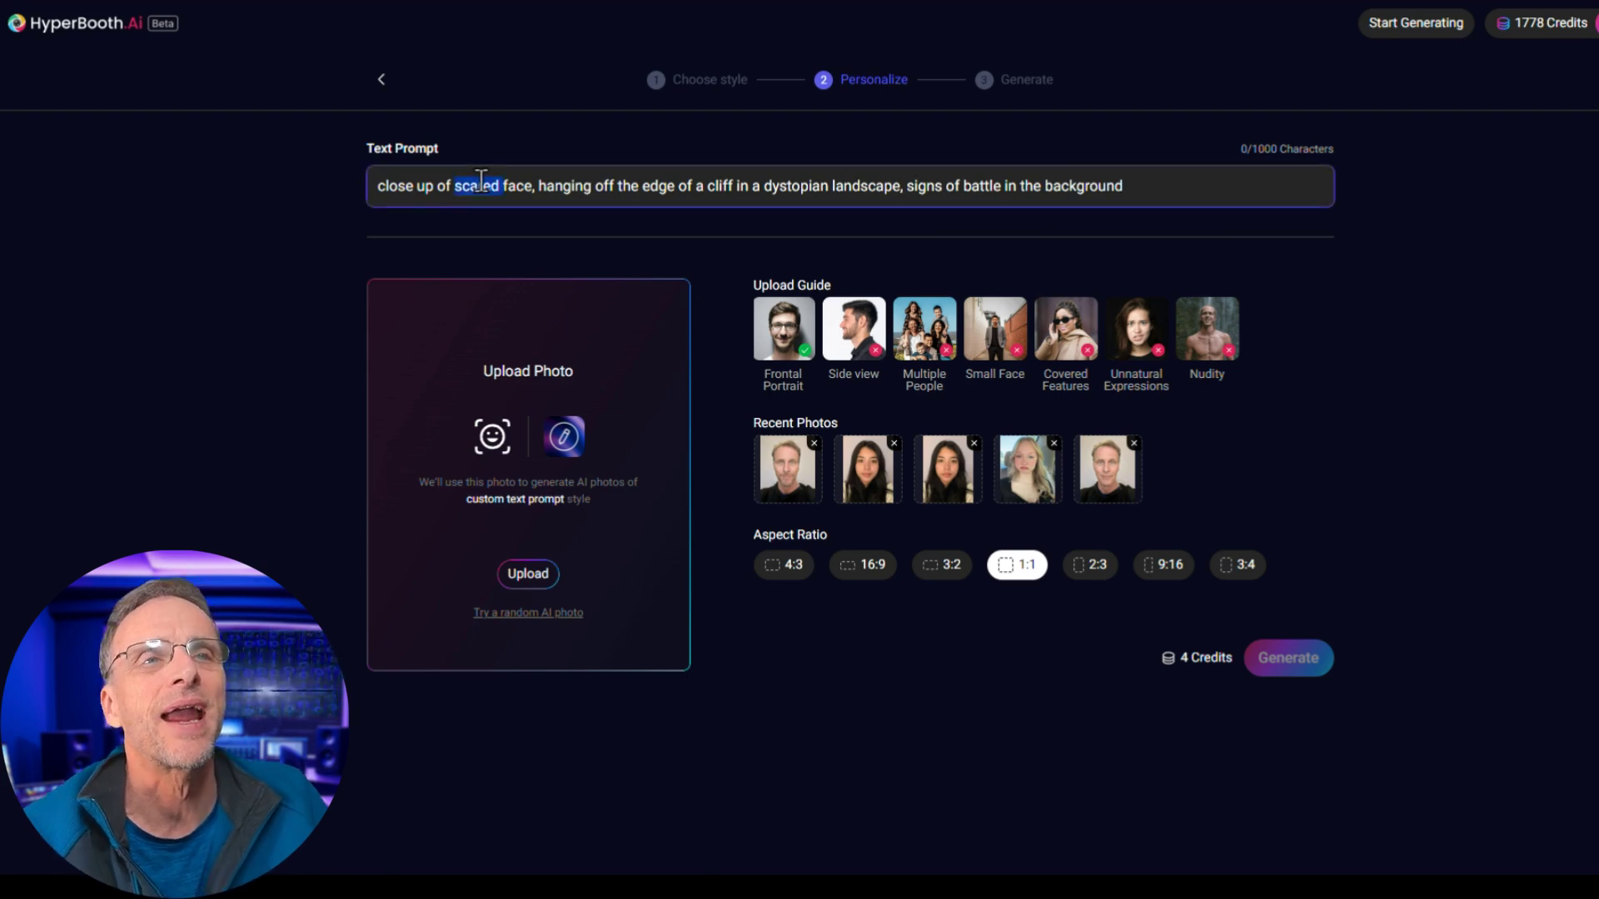
pyautogui.write('happy')
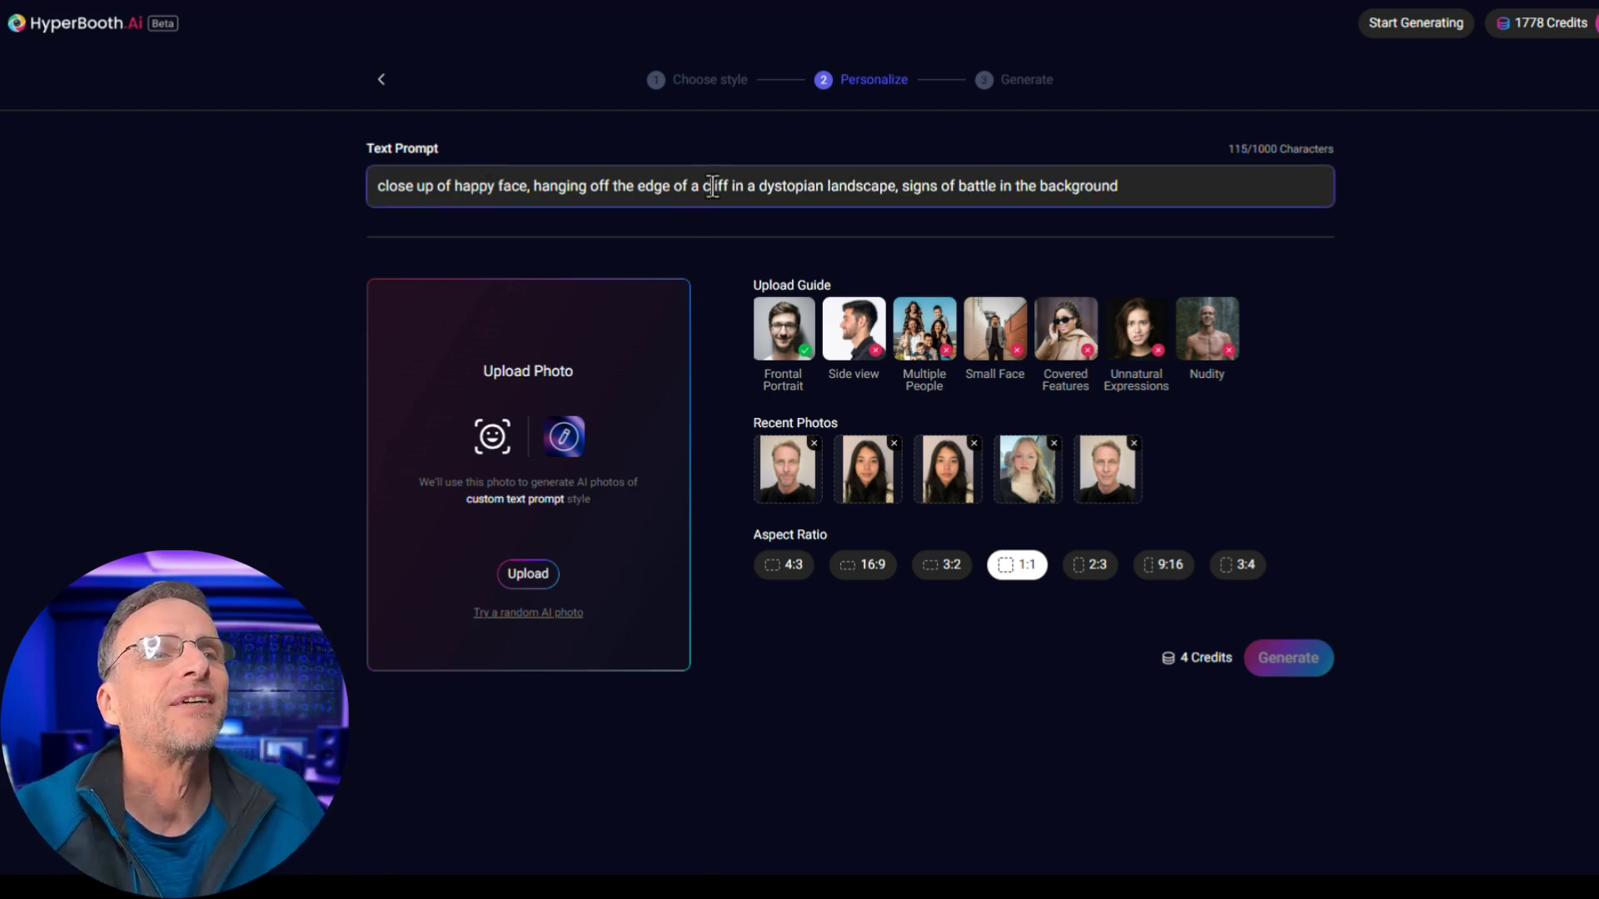
pyautogui.write('building')
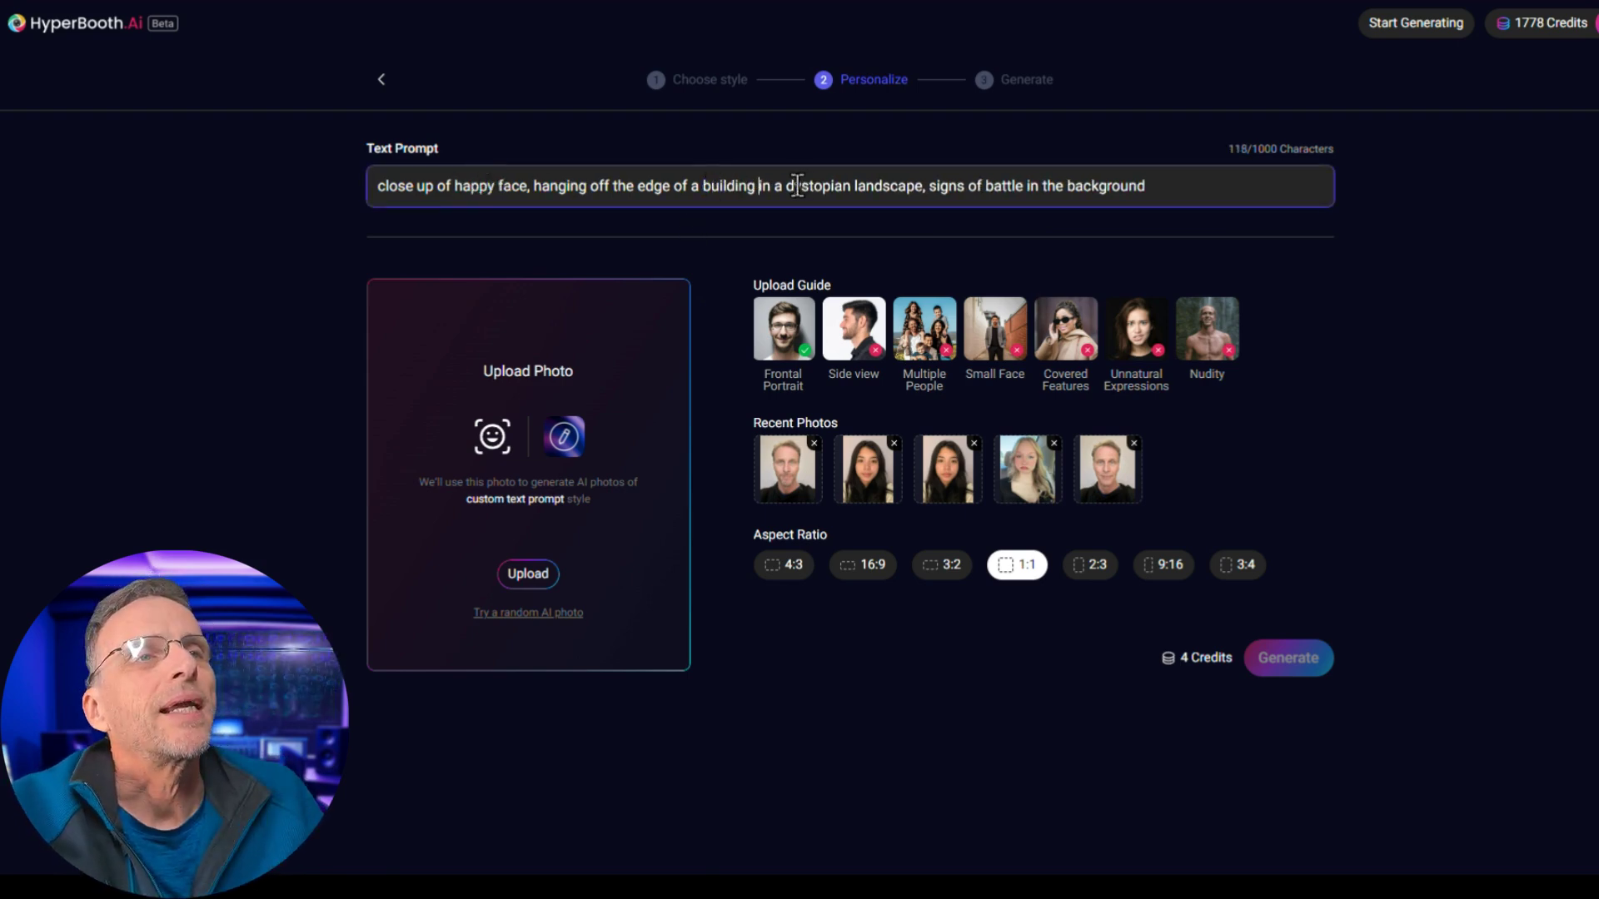
pyautogui.moveTo(787, 182); pyautogui.dragTo(1324, 192)
pyautogui.write('cyberpunk ')
pyautogui.write('city')
pyautogui.press('Delete')
pyautogui.write('traffic')
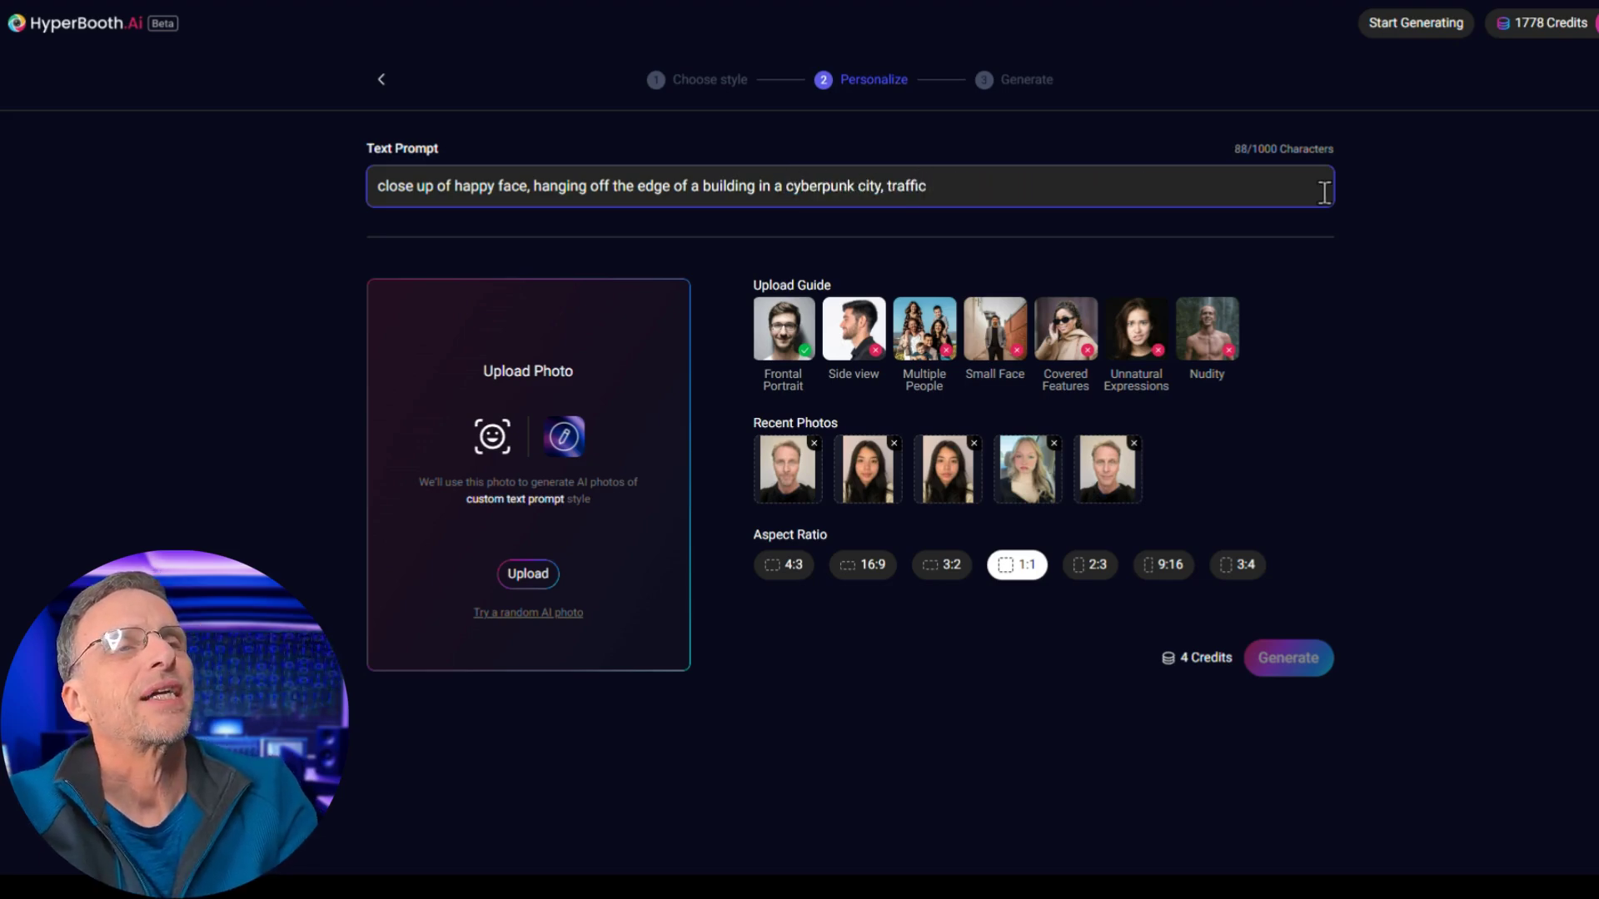
pyautogui.click(1026, 472)
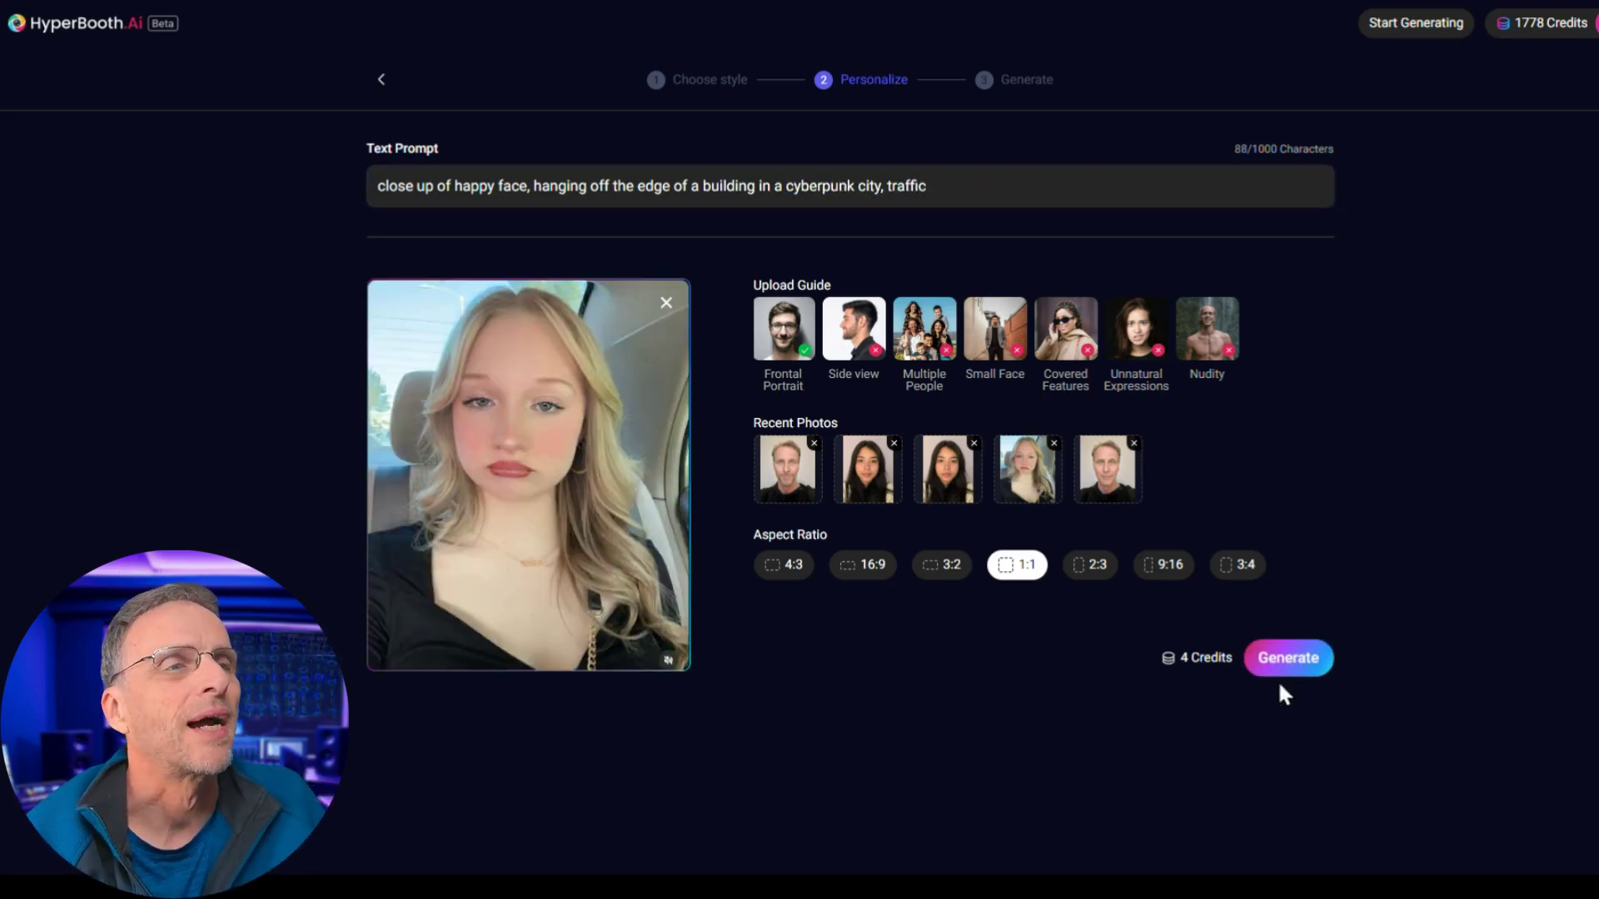
pyautogui.click(1288, 665)
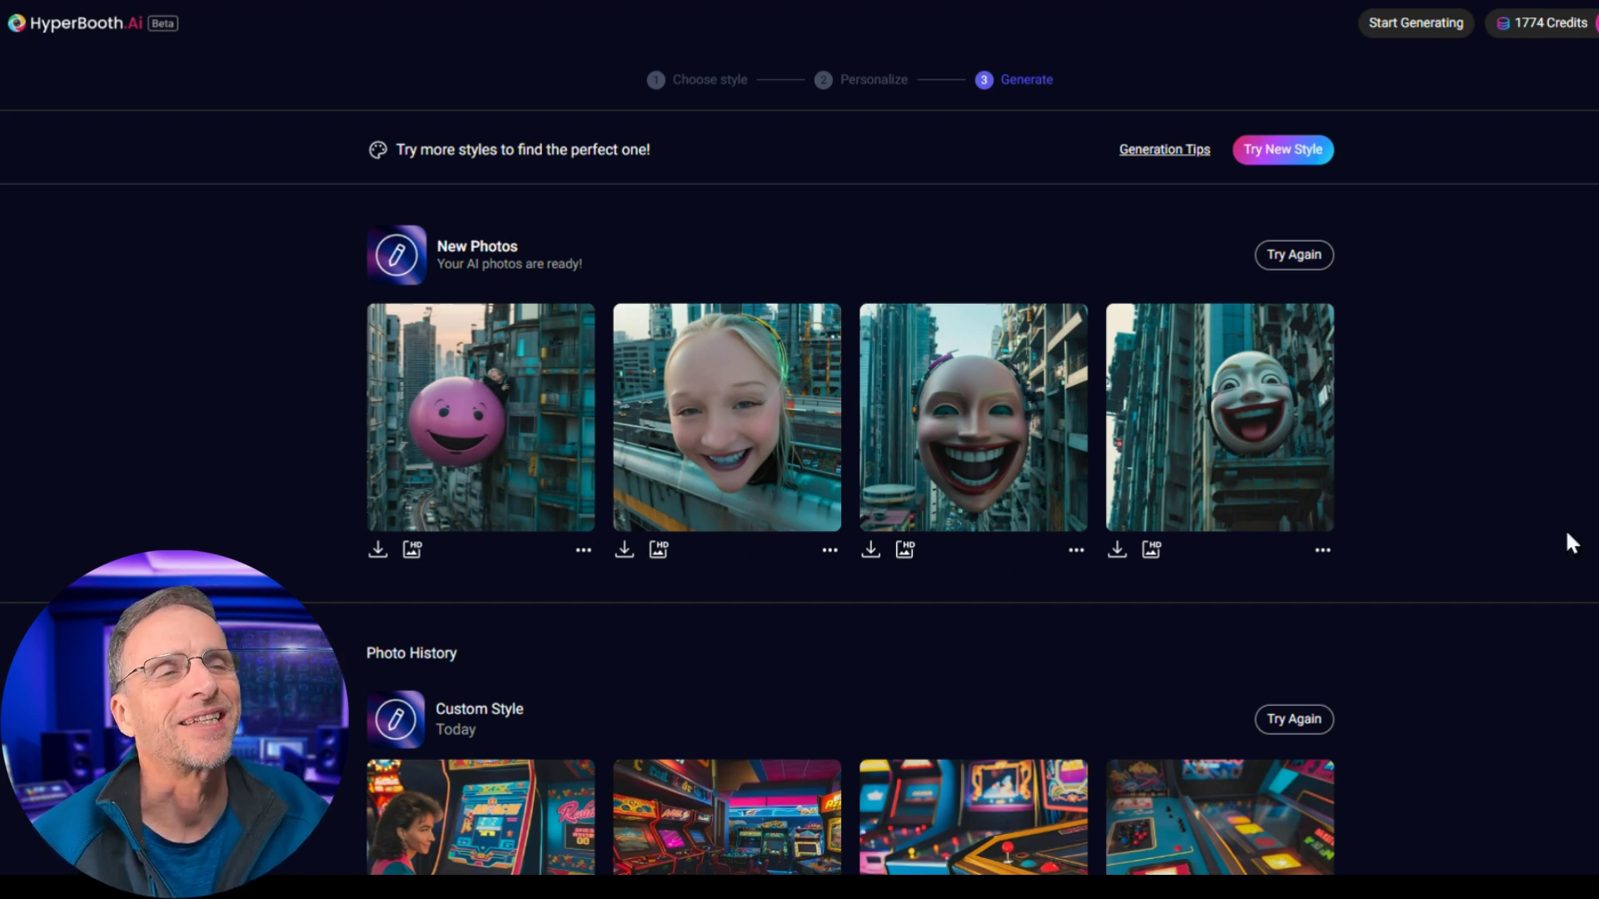
# - Enlarge a new cyberpunk result, then scroll to the Free, Basic, Standard and Pro plans page
pyautogui.click(935, 487)
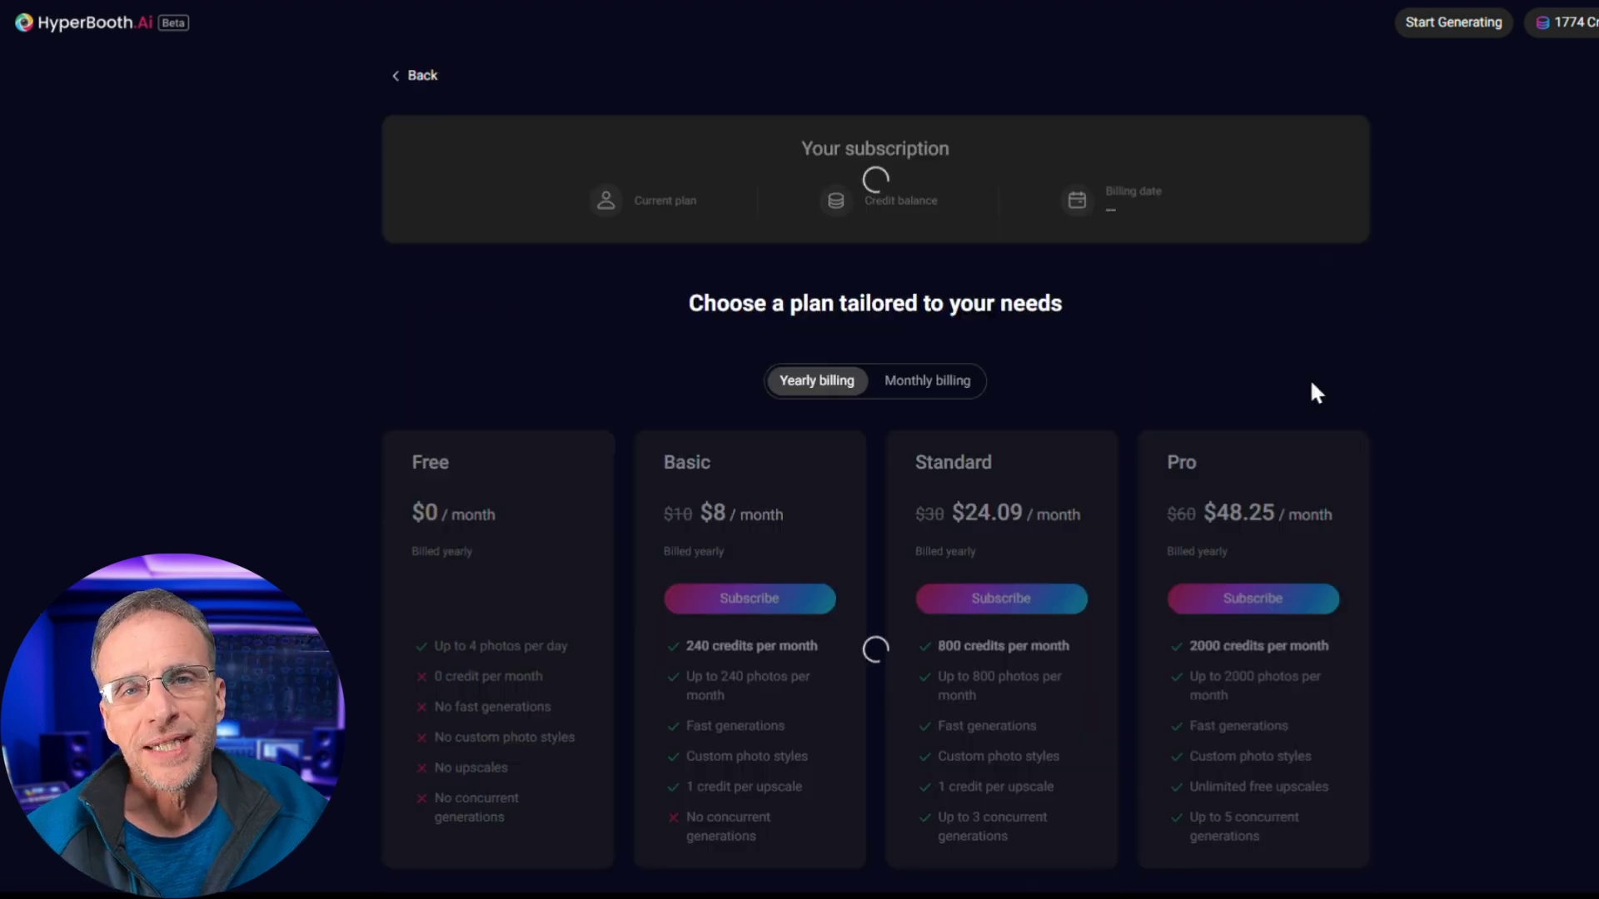
pyautogui.scroll(-1, 596, 450)
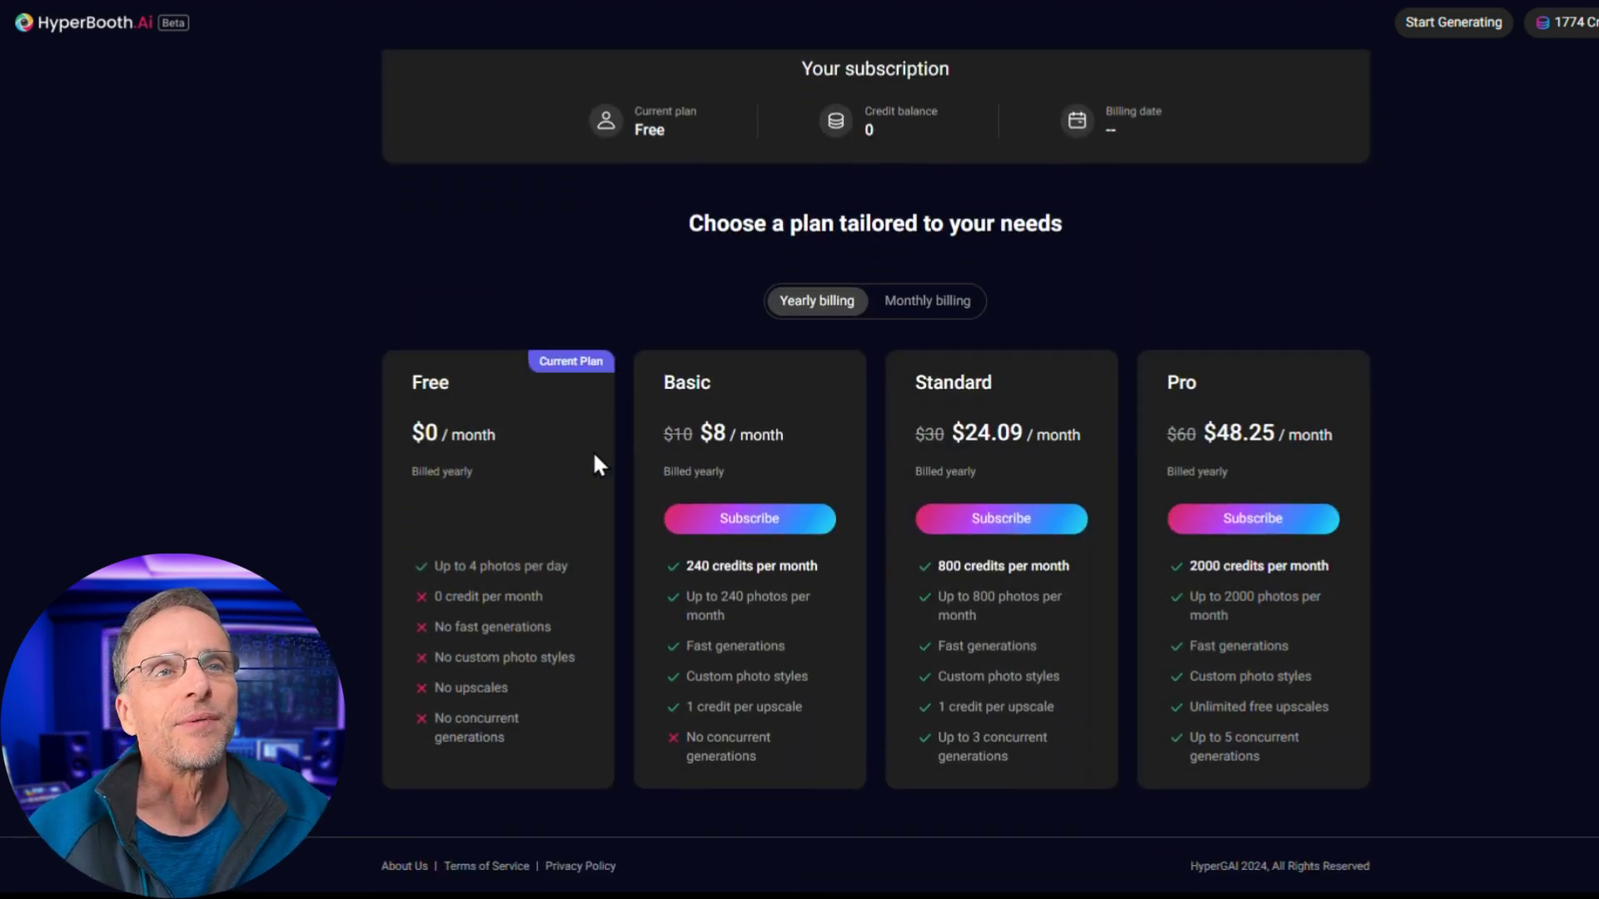